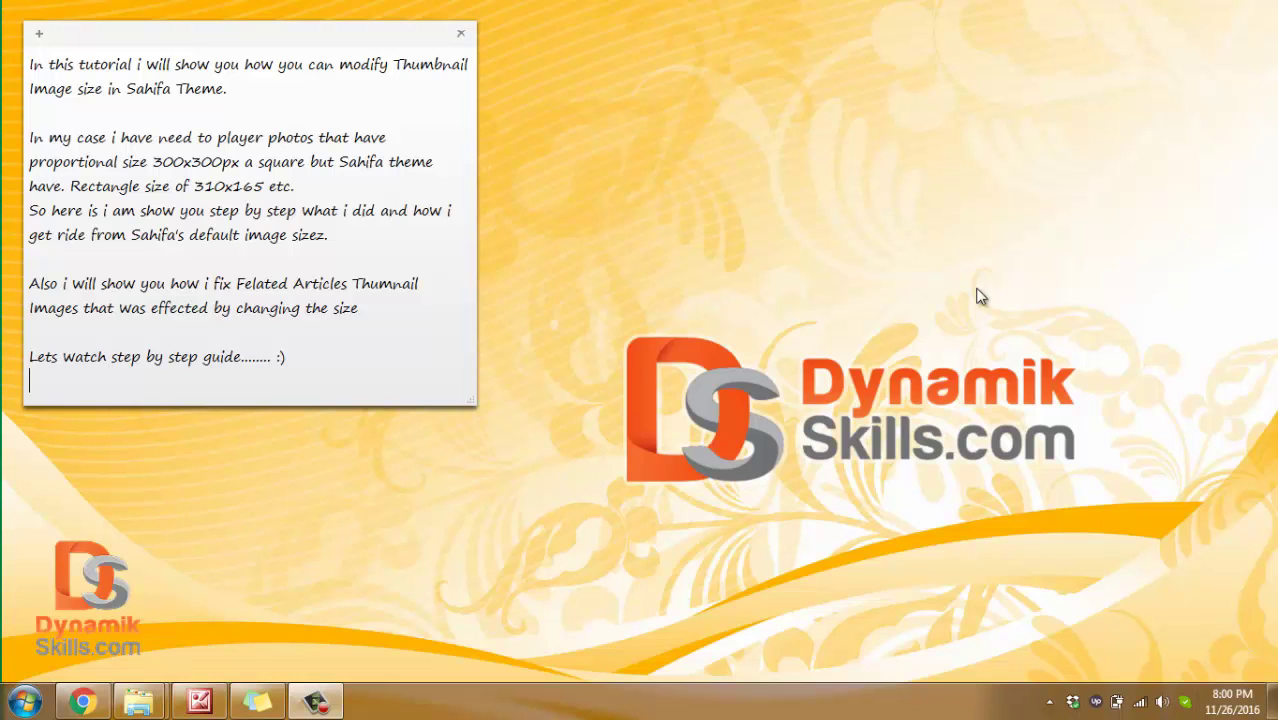
- Scroll through the site's player posts to review their wide rectangular thumbnails, then return to the top
click(82, 701)
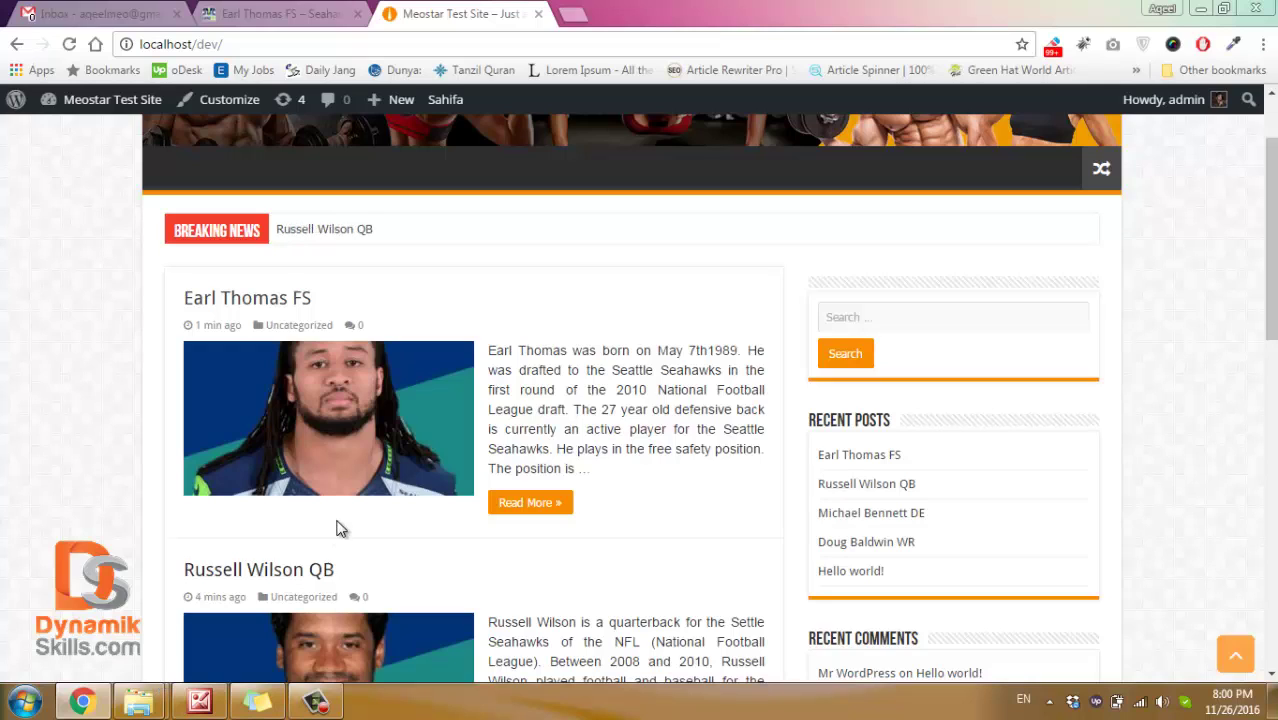
scroll(340, 528, down, 2)
scroll(362, 493, down, 3)
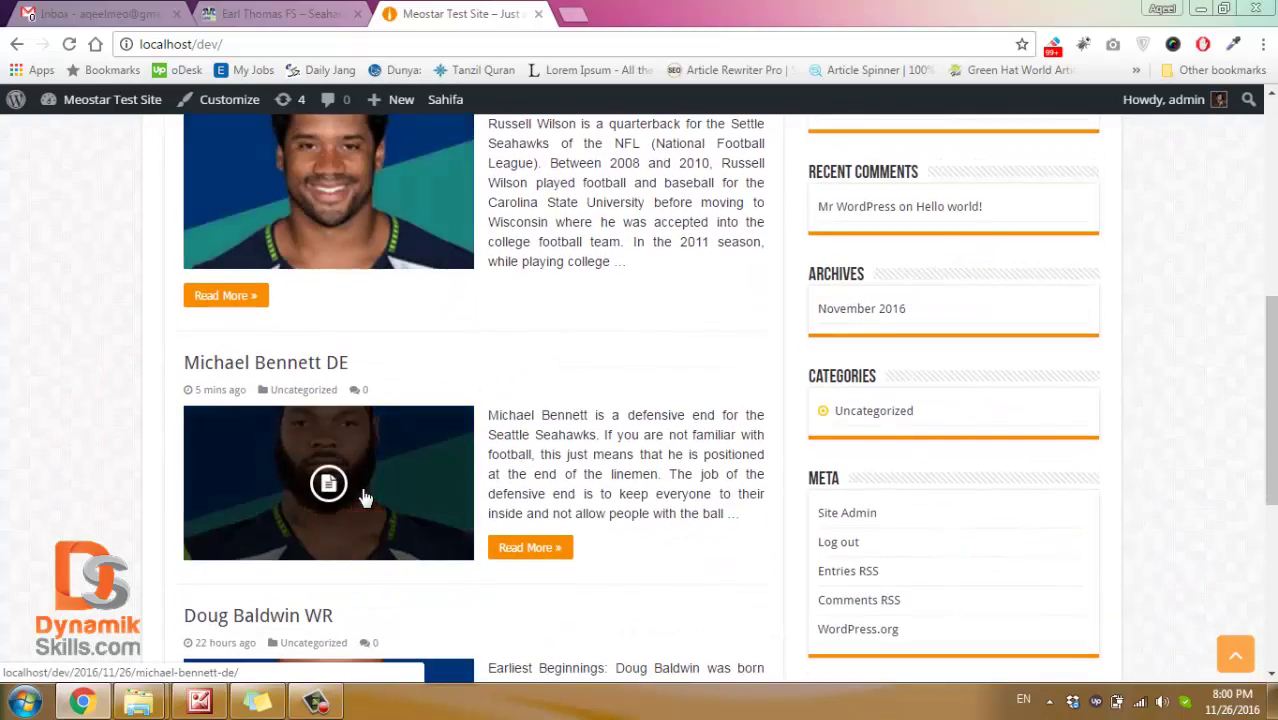
scroll(362, 493, down, 2)
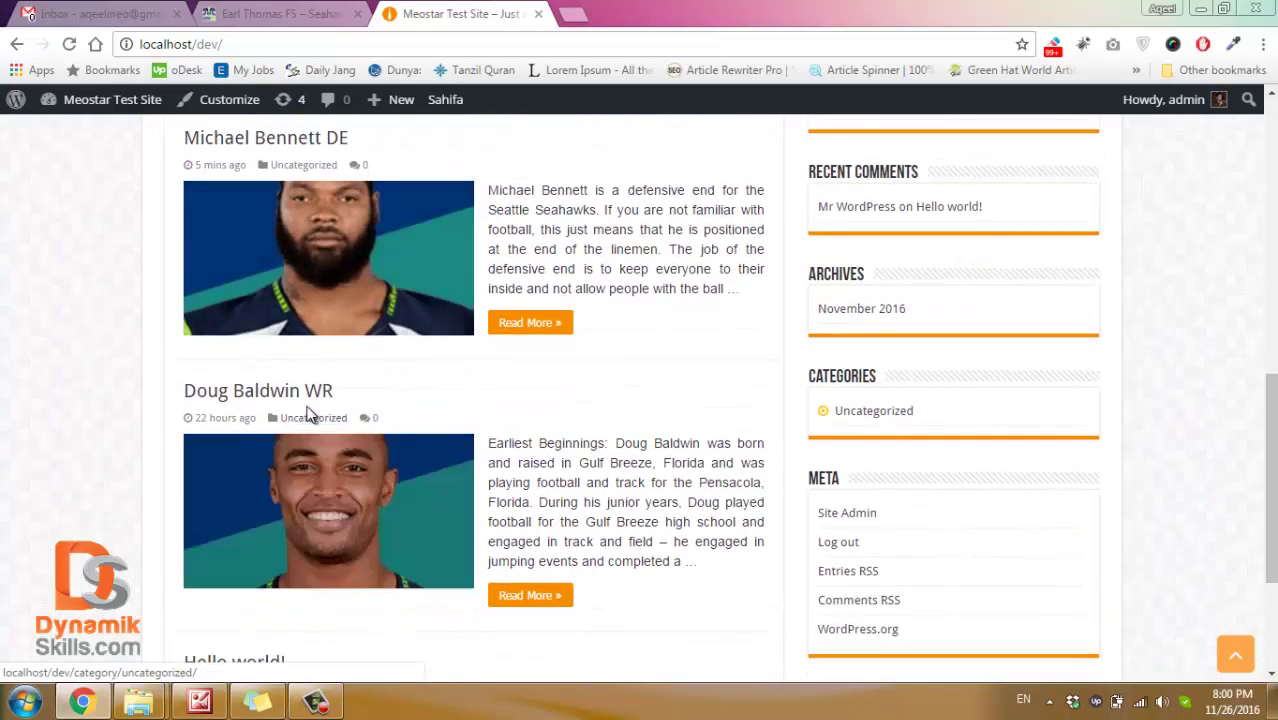
scroll(308, 414, down, 1)
scroll(309, 414, up, 3)
scroll(307, 416, up, 2)
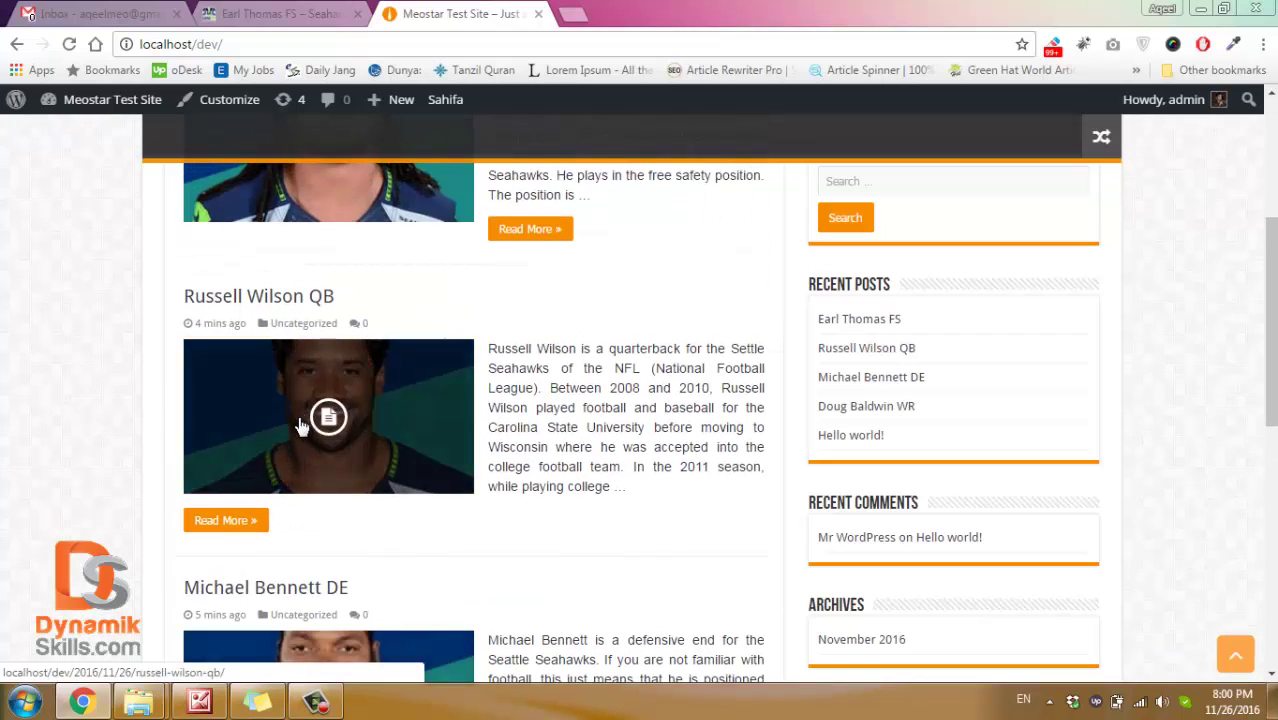
scroll(303, 422, up, 3)
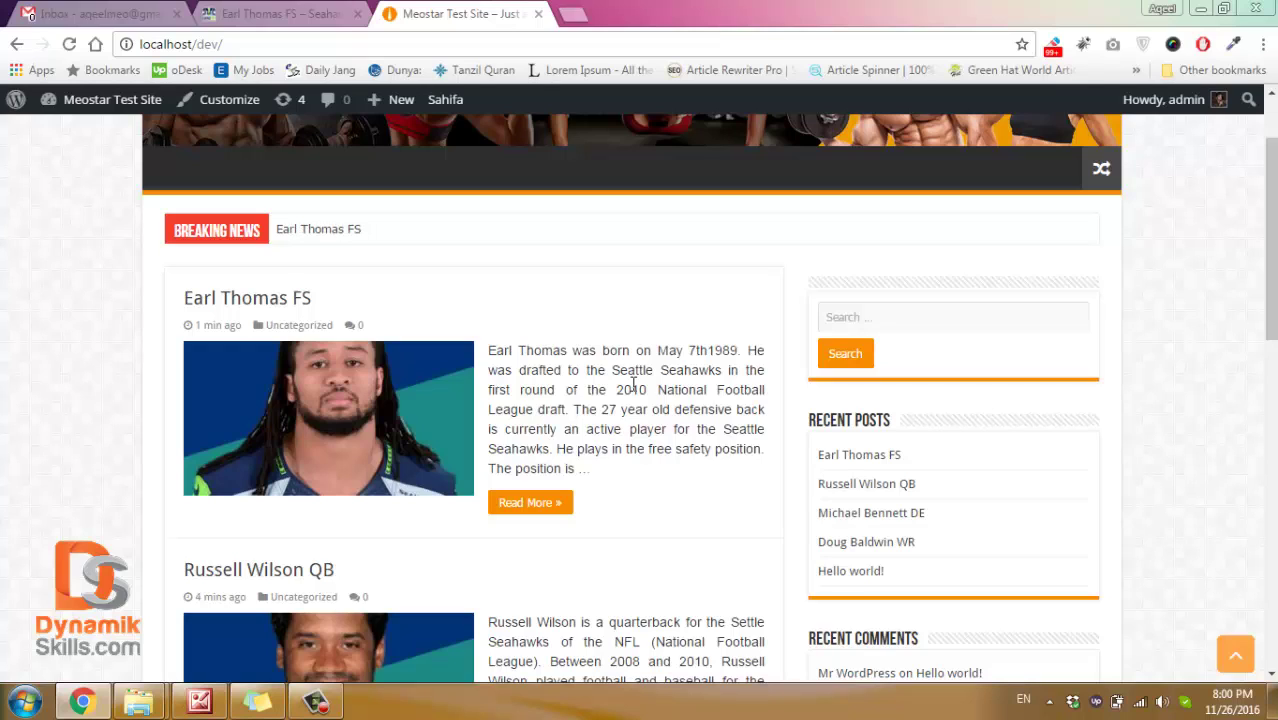
- Browse the square 350 x 350 player photos in Picture Manager, then close the viewer
click(196, 708)
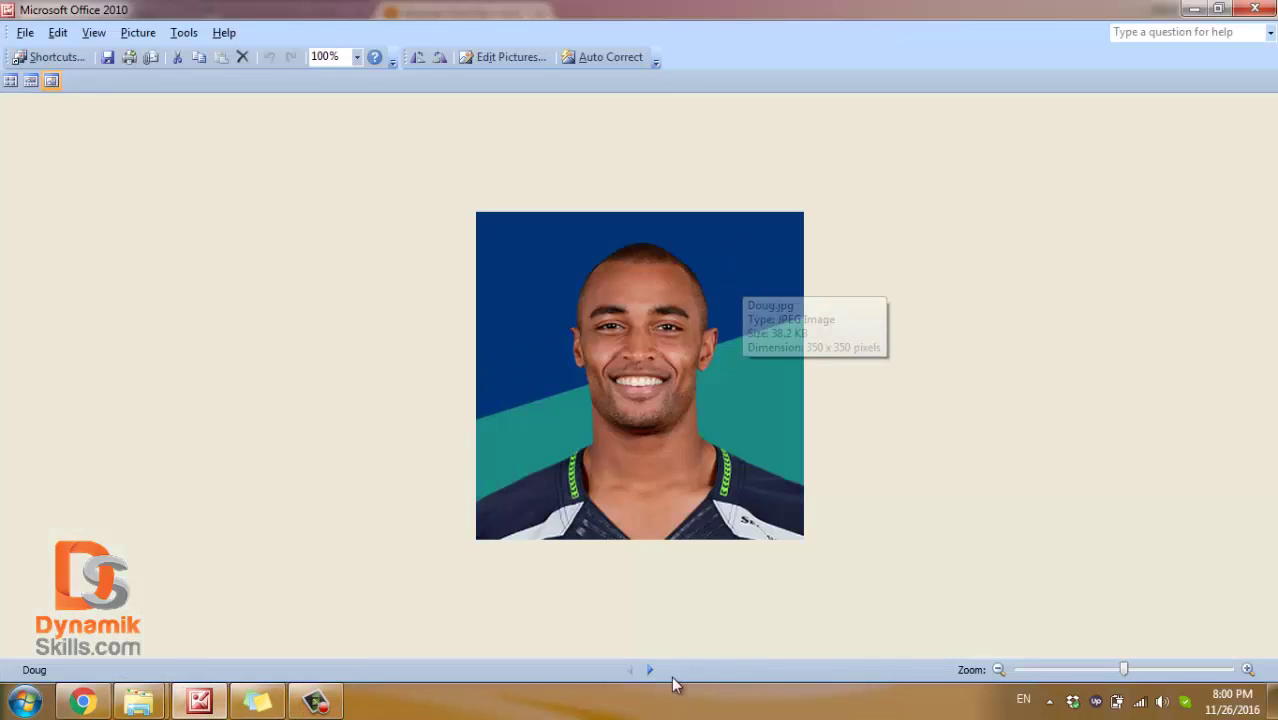
click(650, 672)
click(650, 672)
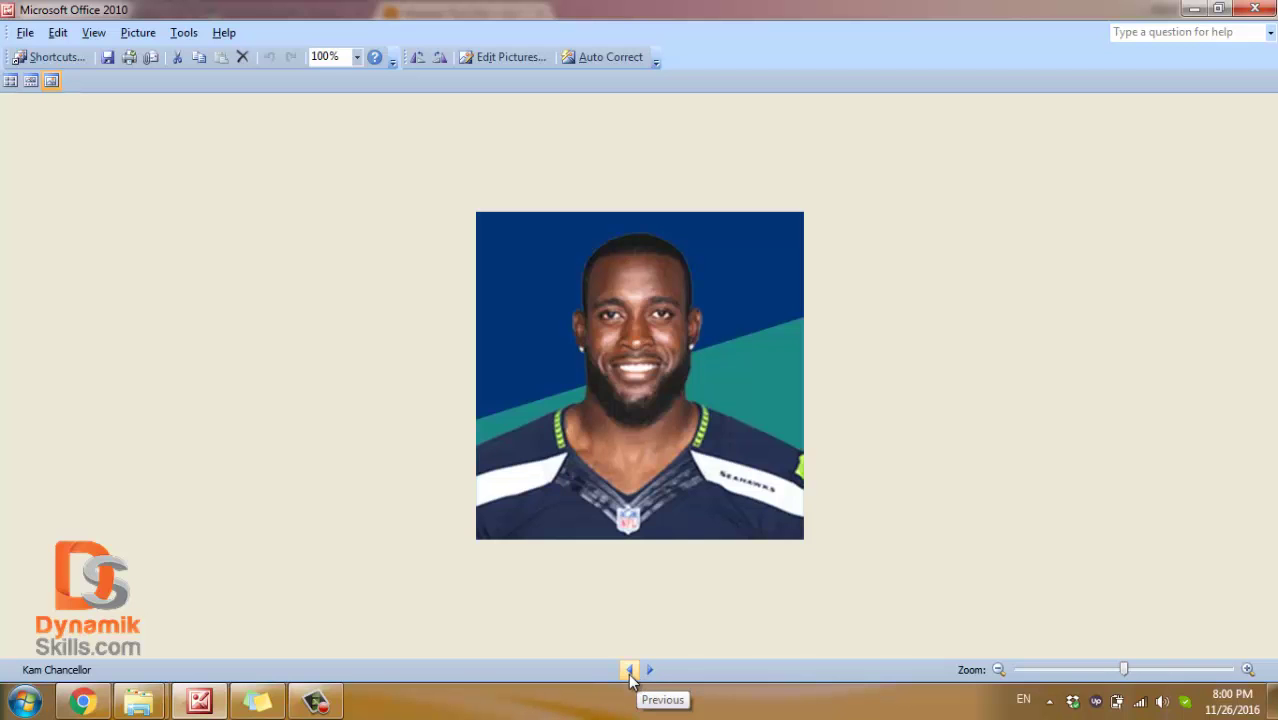
click(1254, 9)
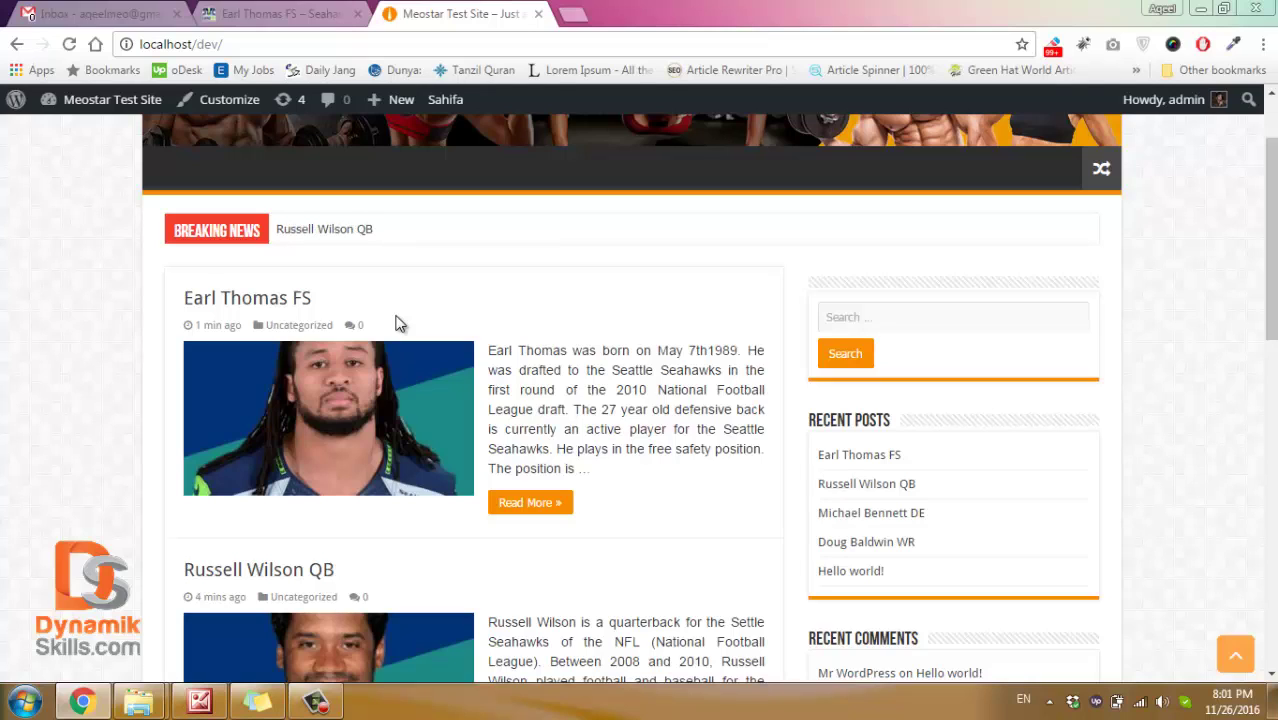
mouse_move(139, 701)
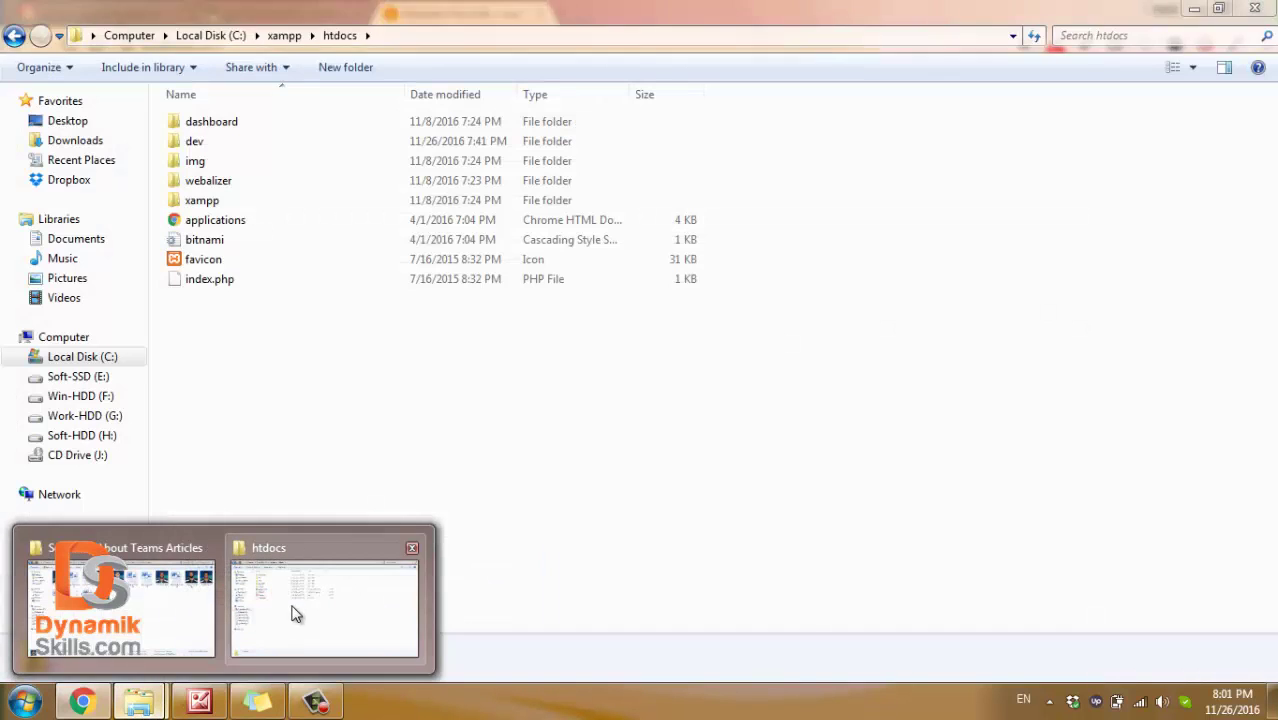
- Browse to dev/wp-content/themes/sahifa/framework/functions and bring up theme-functions.php's context menu
click(291, 611)
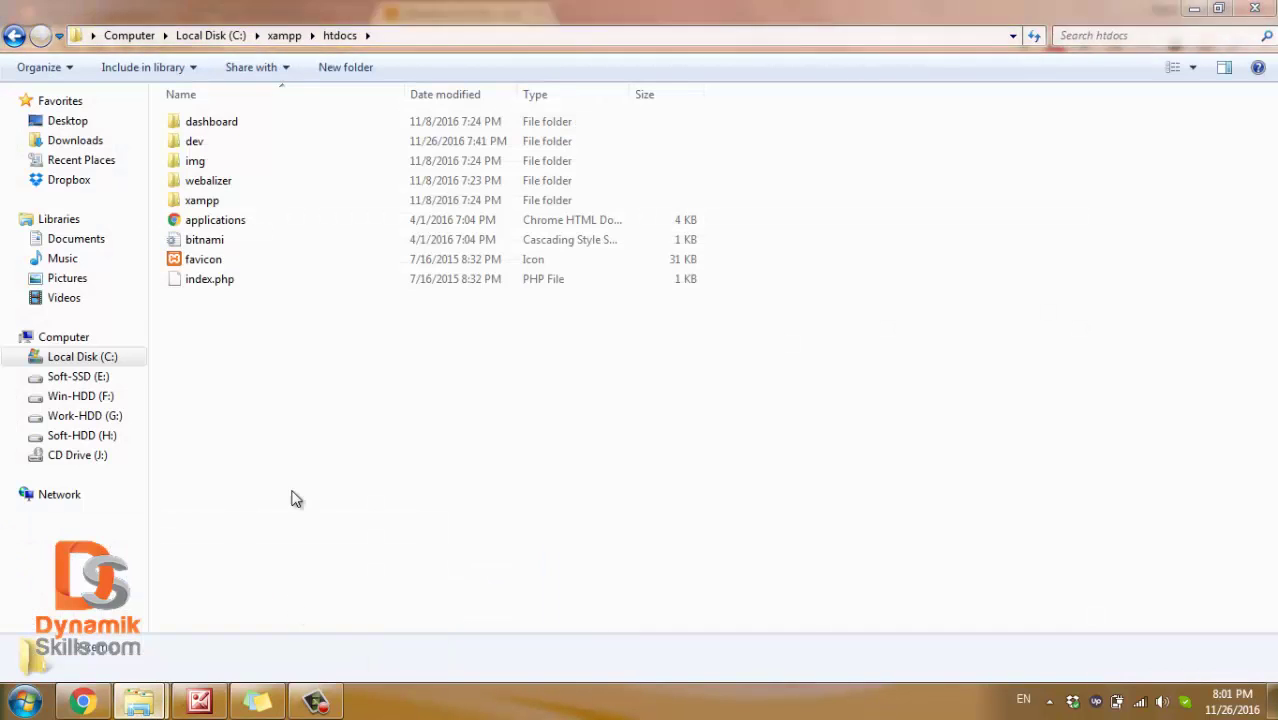
double_click(222, 143)
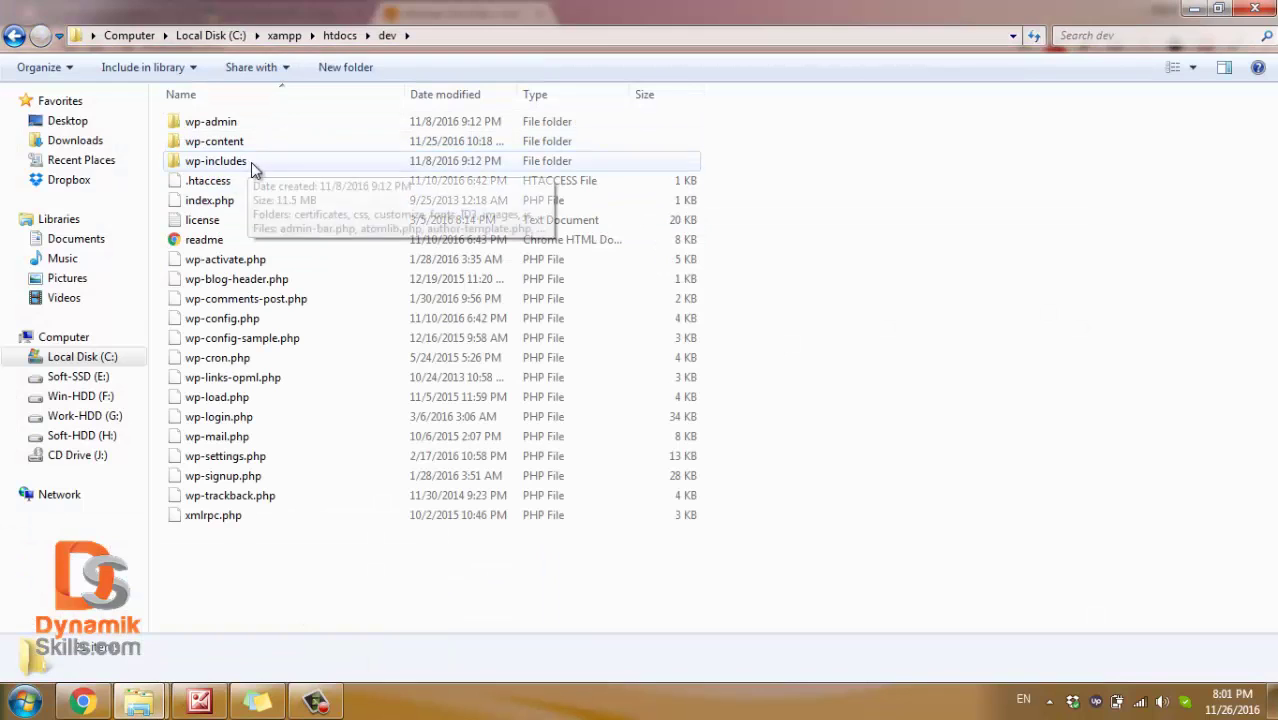
double_click(248, 143)
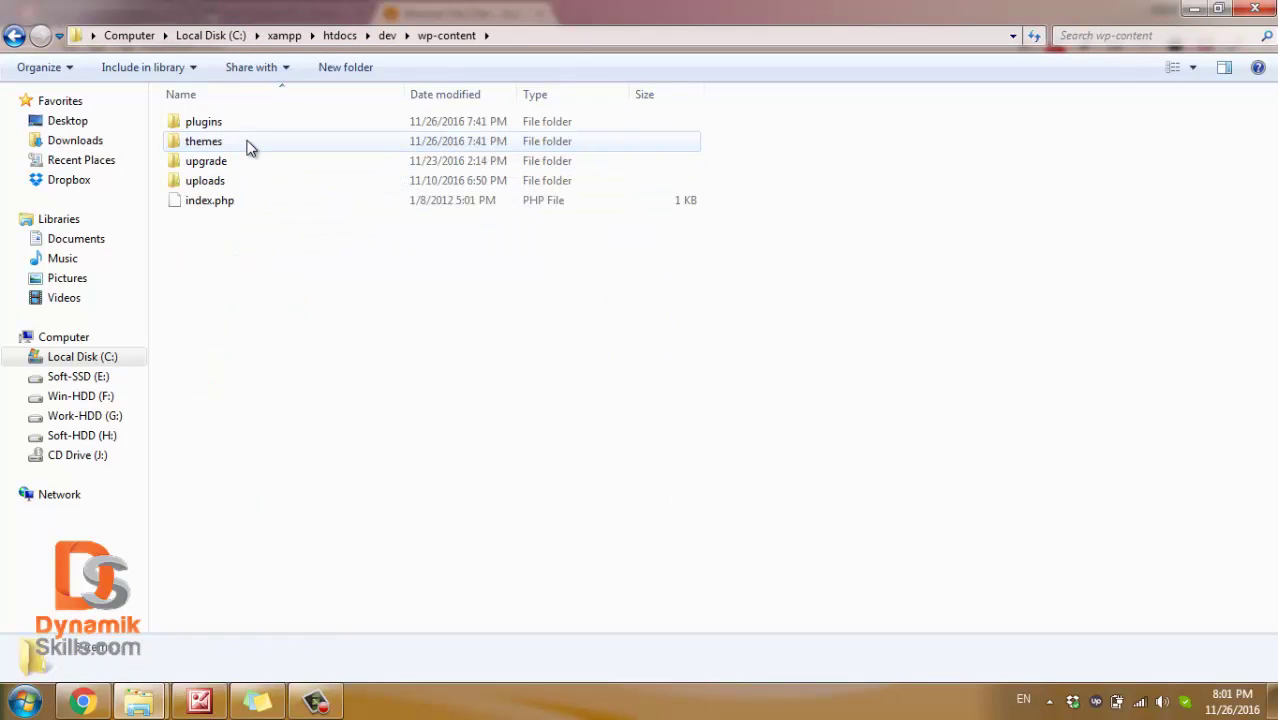
double_click(250, 146)
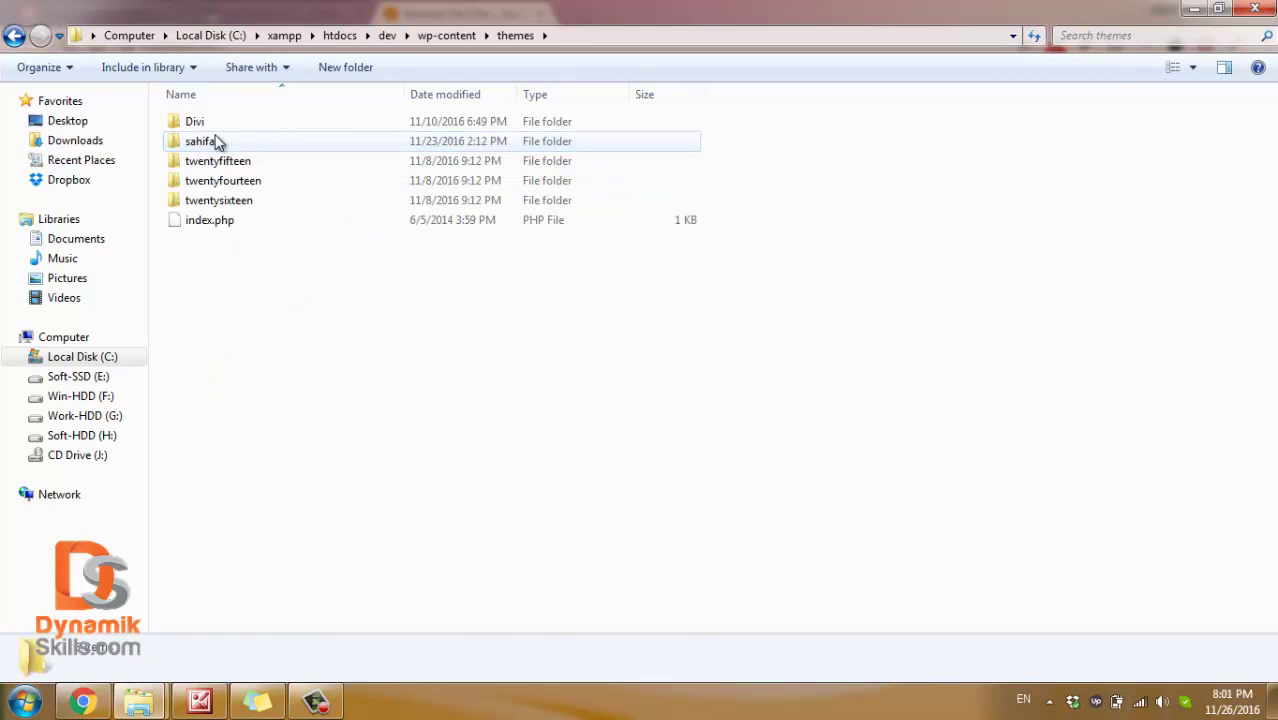
double_click(220, 143)
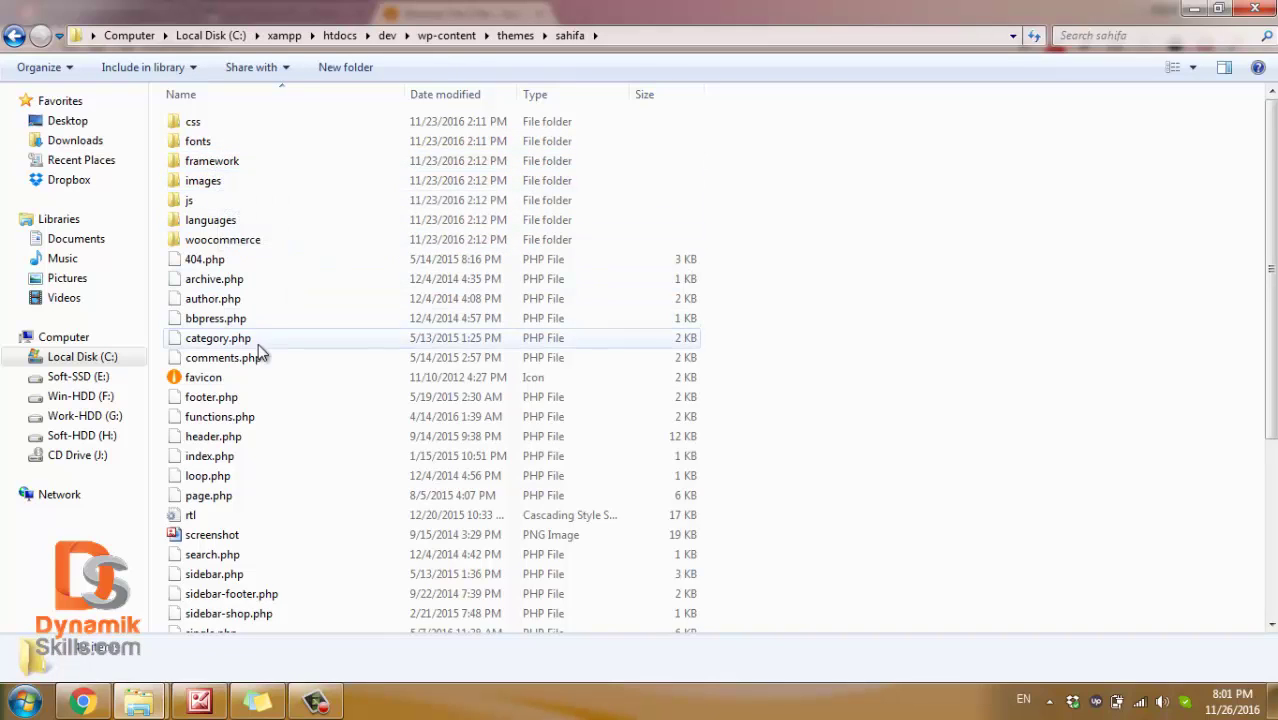
double_click(205, 166)
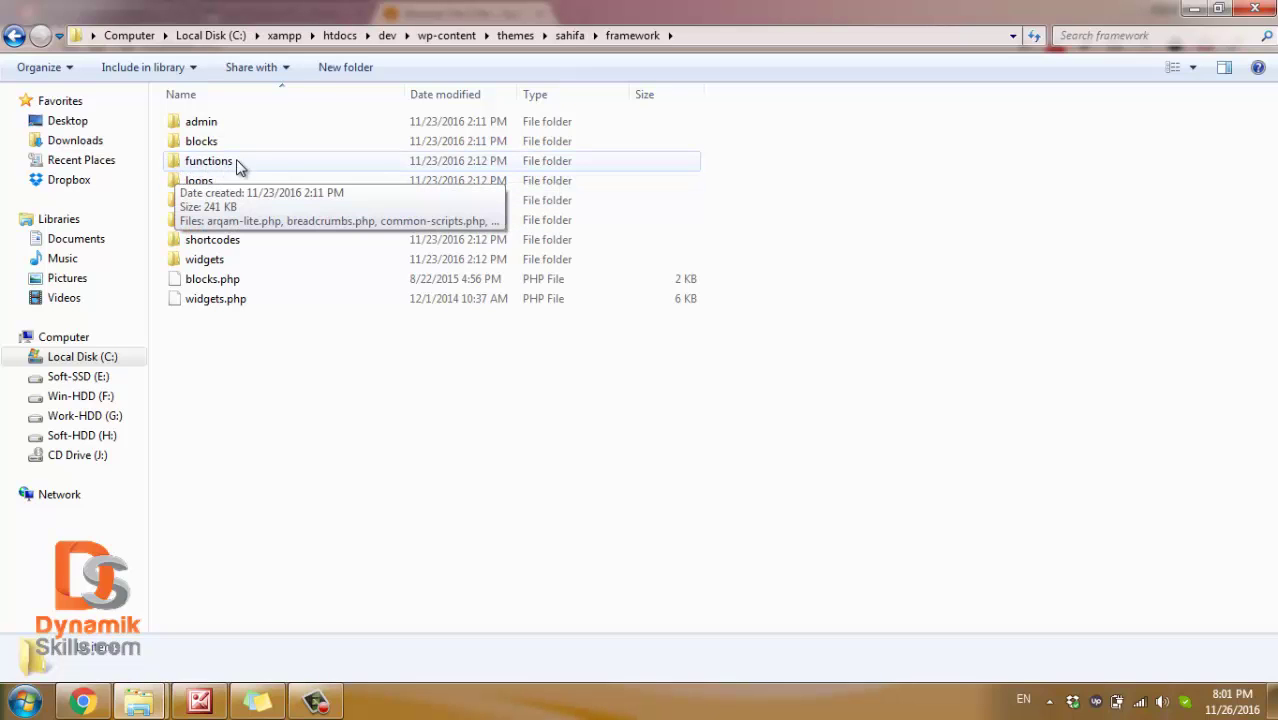
double_click(224, 167)
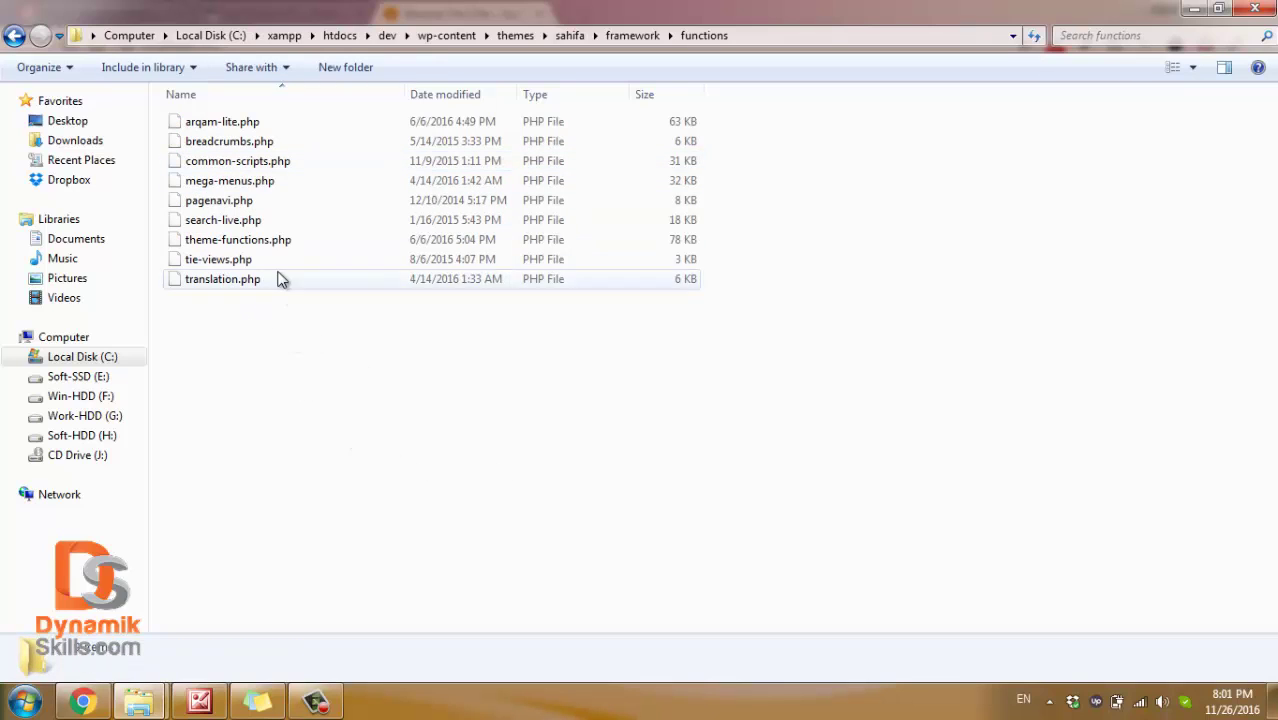
click(255, 245)
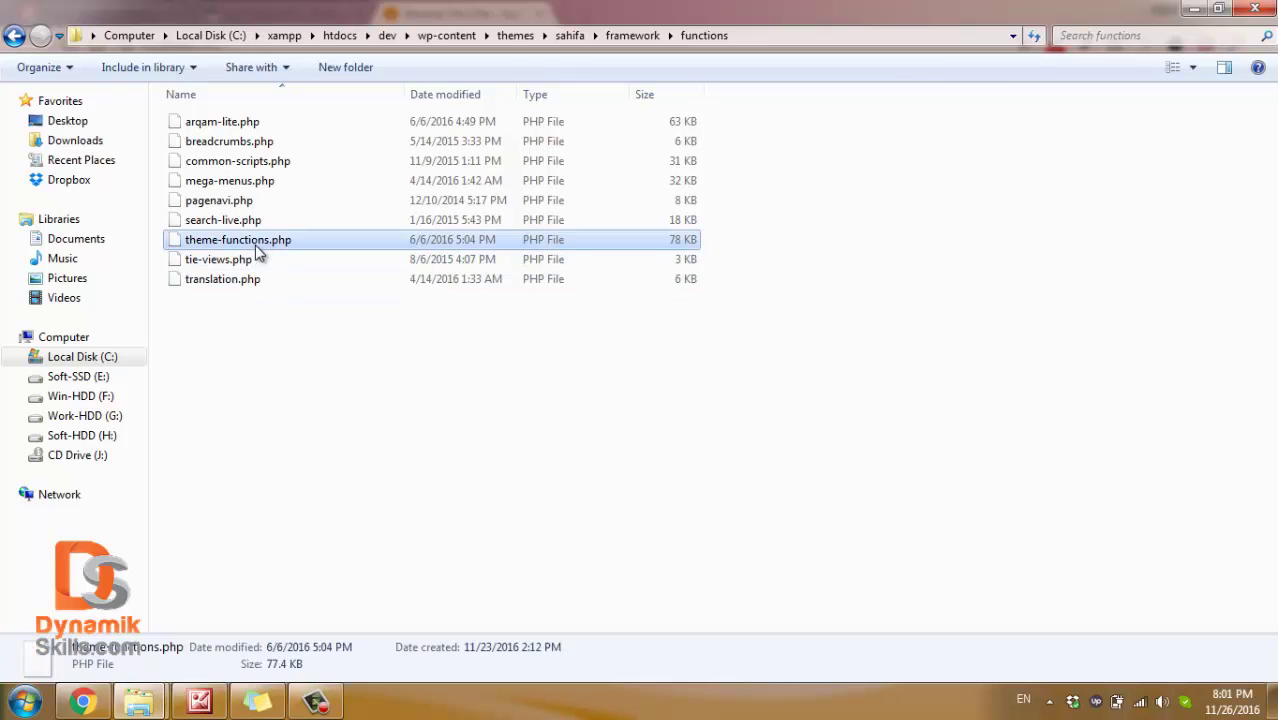
right_click(269, 246)
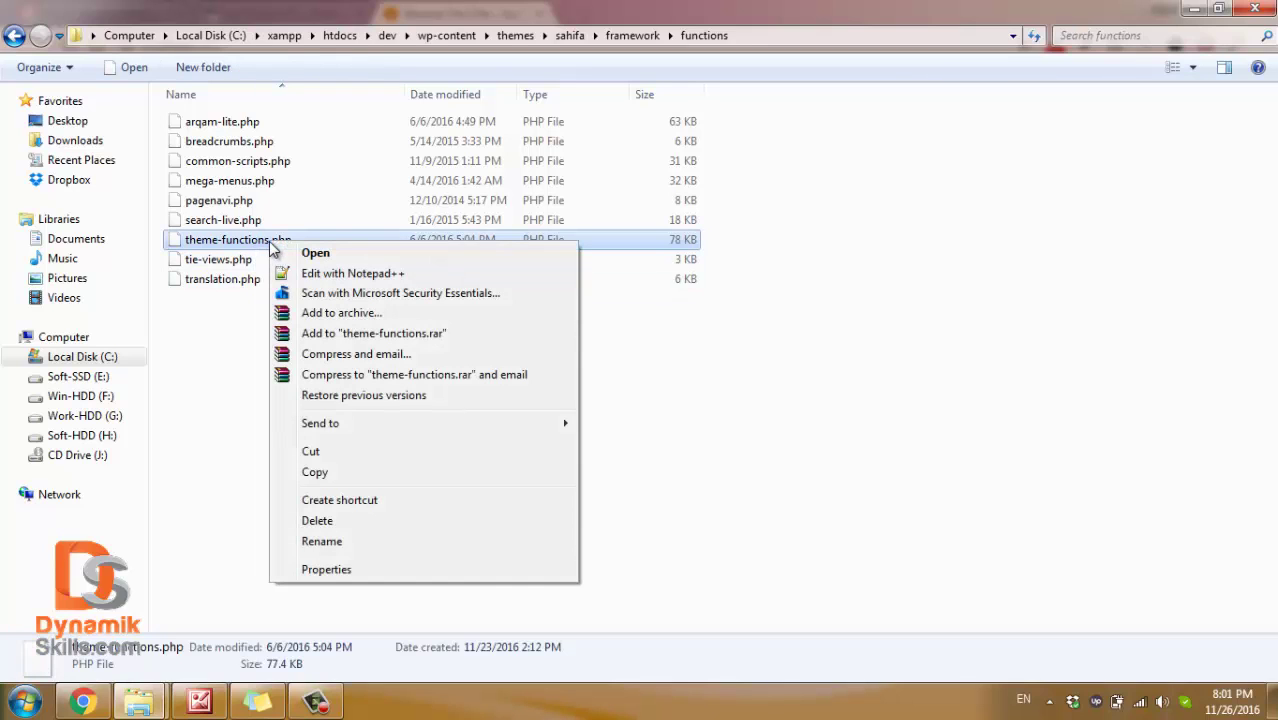
- Open theme-functions.php in Notepad++ and select the tie-medium size line on line 43
click(338, 282)
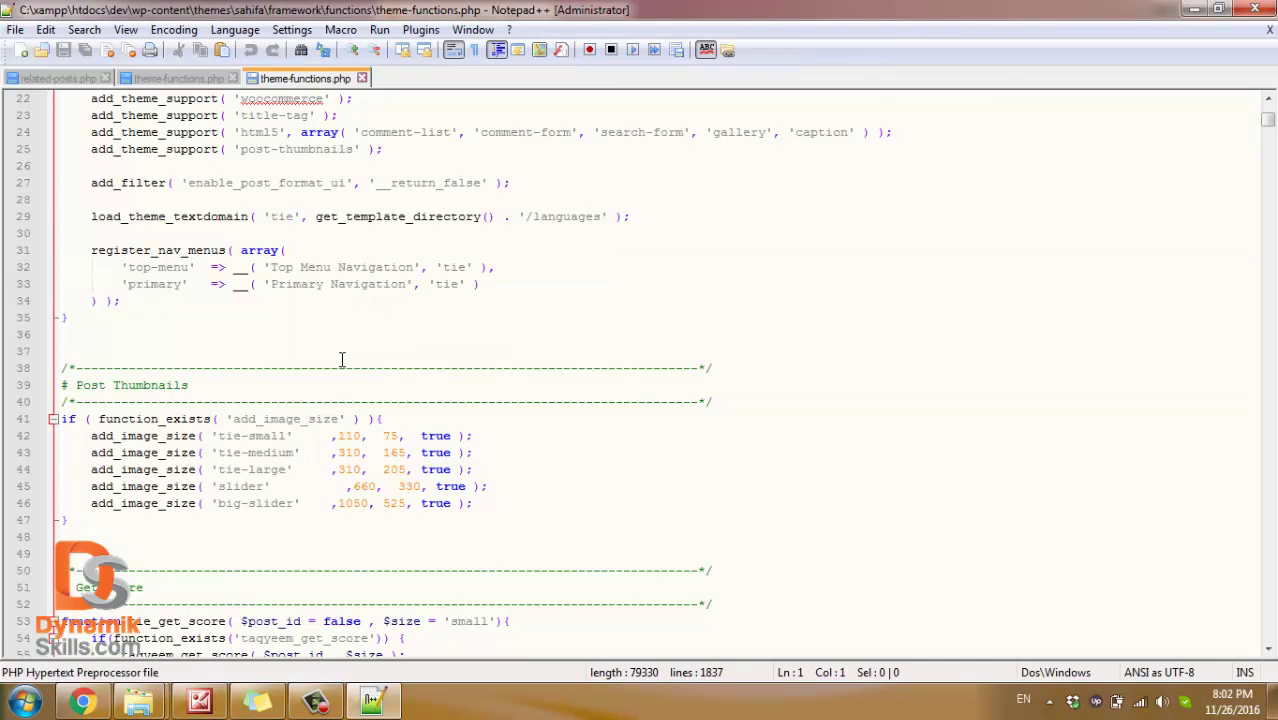
scroll(341, 359, down, 1)
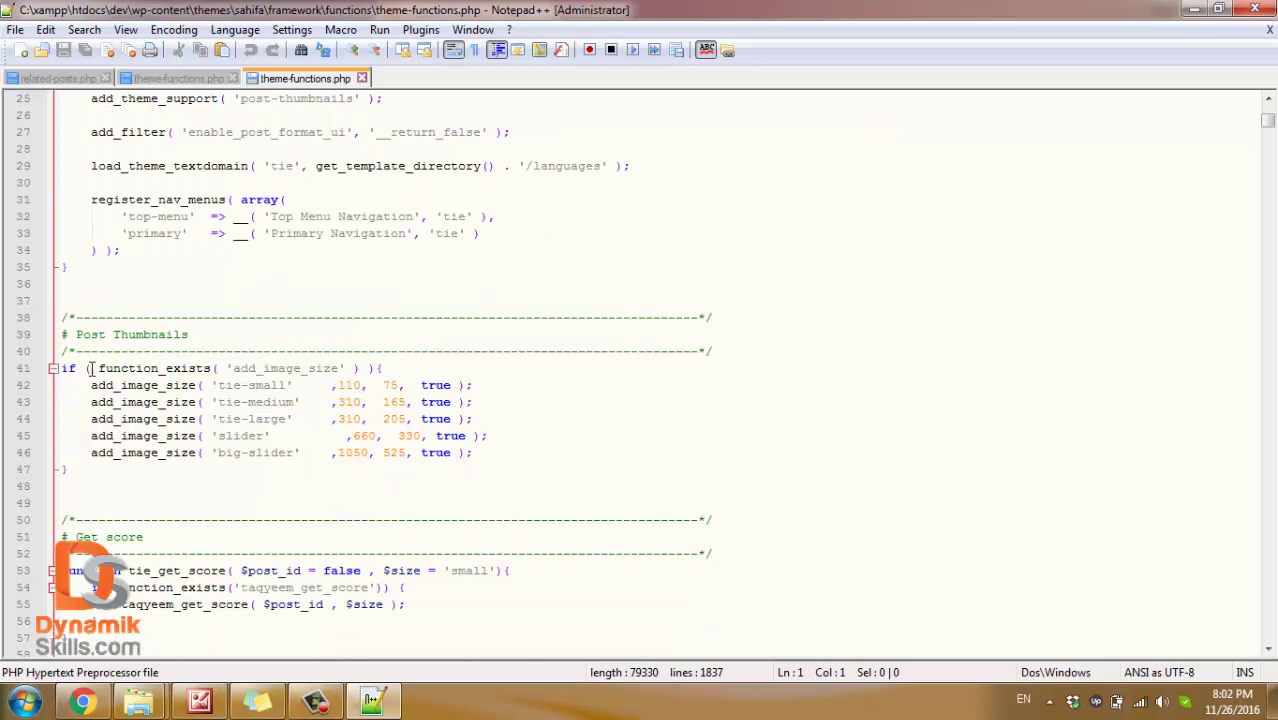
drag(88, 368, 472, 453)
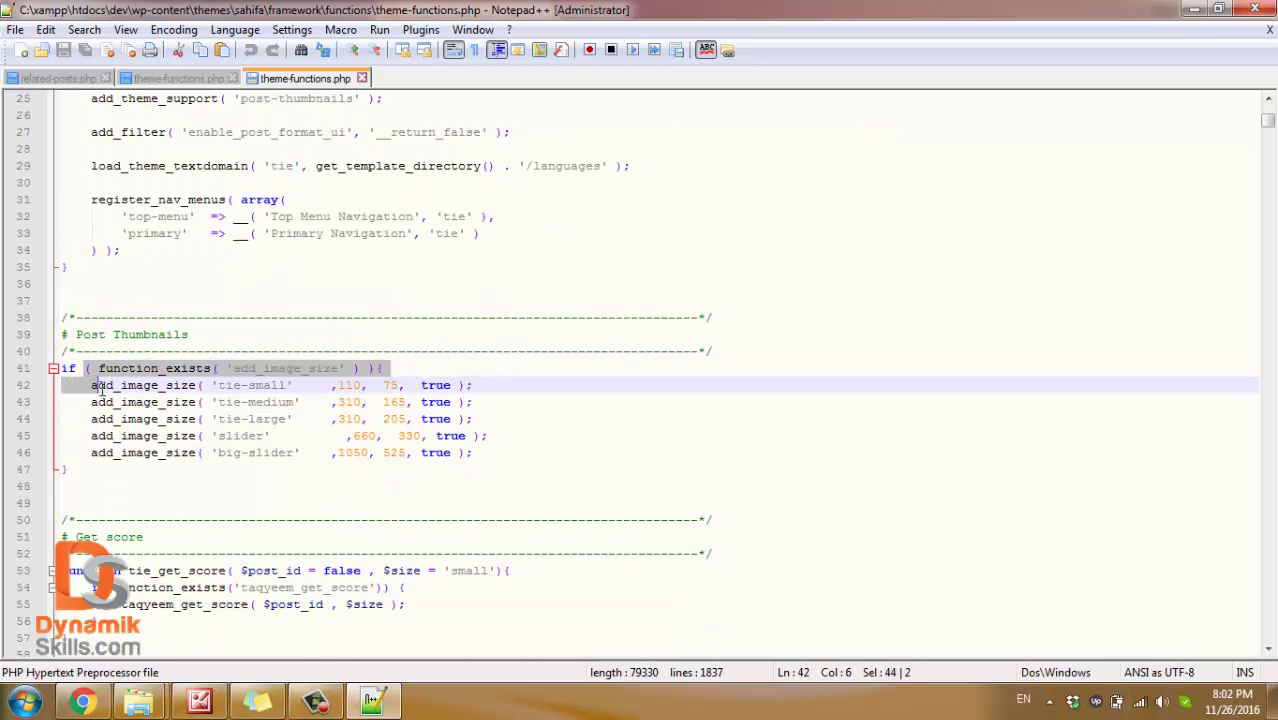
click(258, 470)
drag(90, 470, 57, 368)
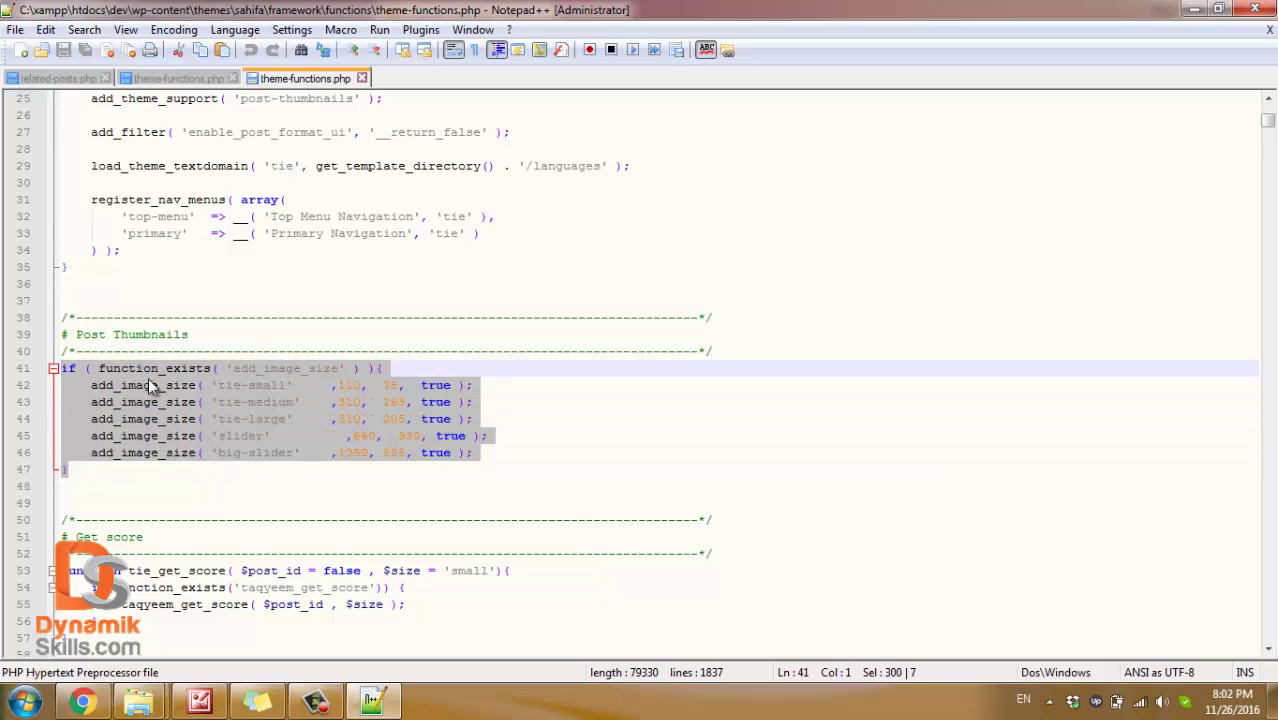
click(384, 402)
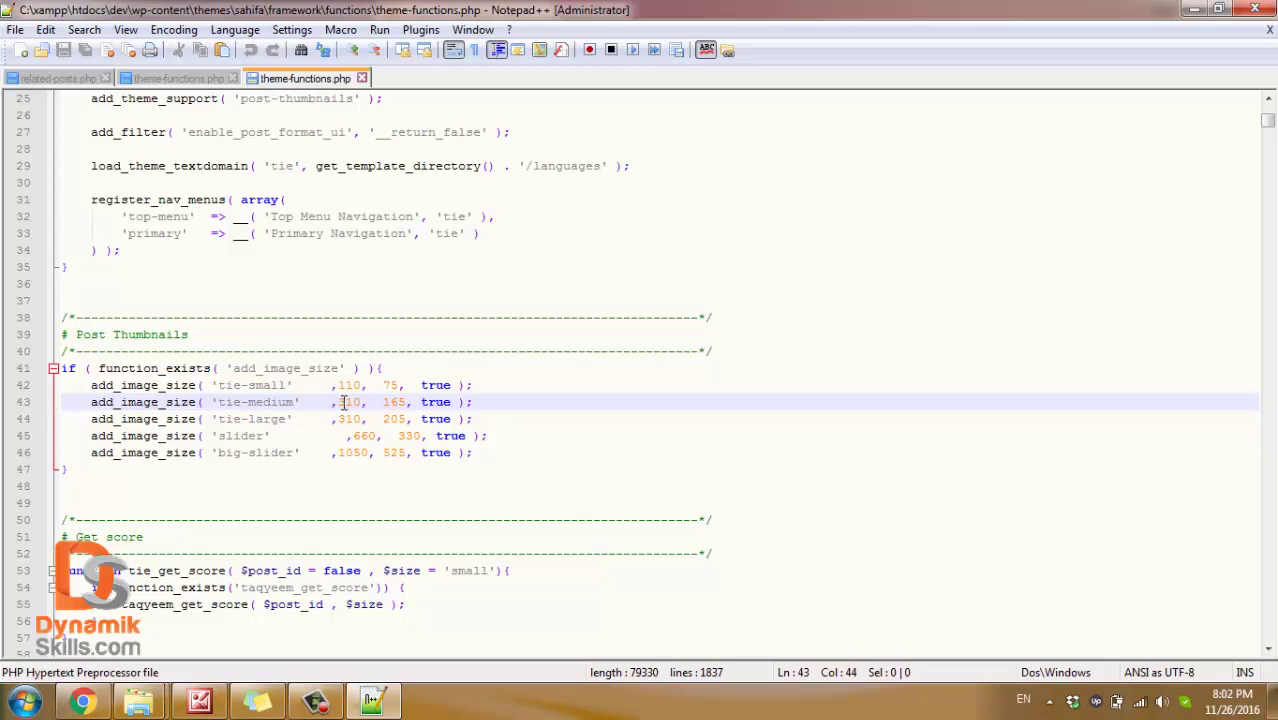
drag(348, 402, 357, 402)
drag(474, 402, 93, 405)
key(ctrl+c)
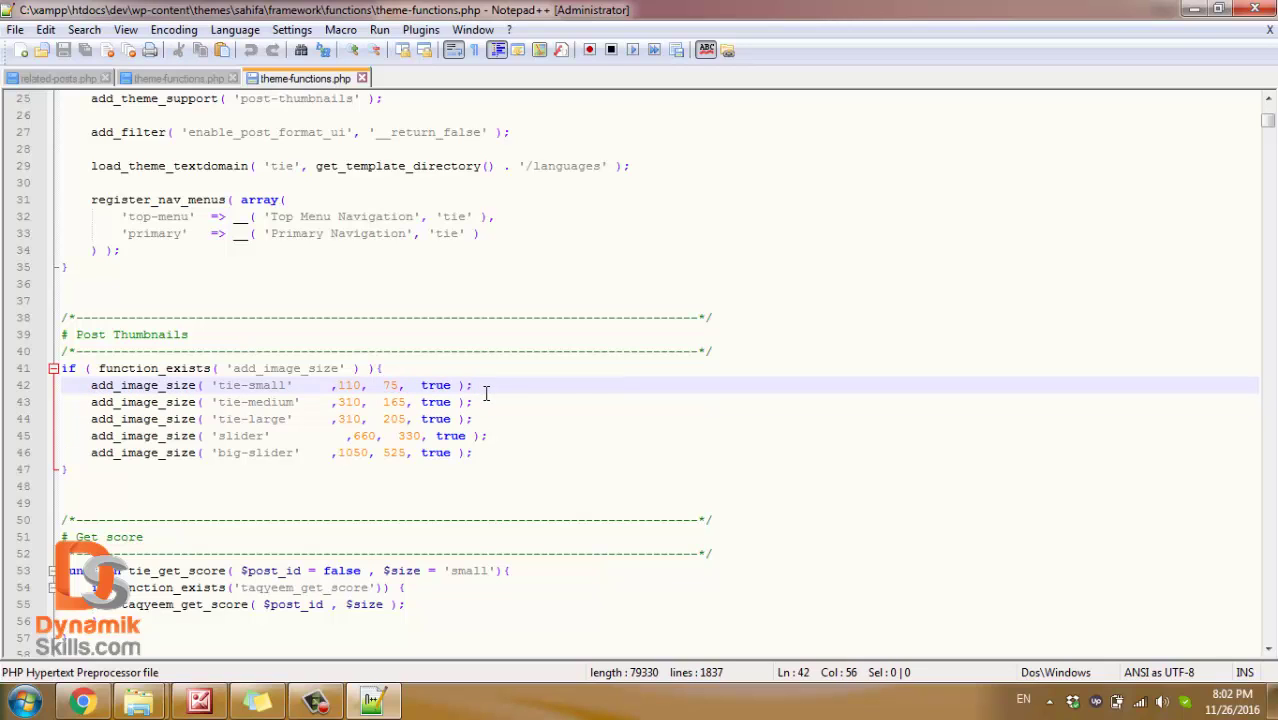
- Duplicate the tie-medium line and change its size to 300 by 300
key(Return)
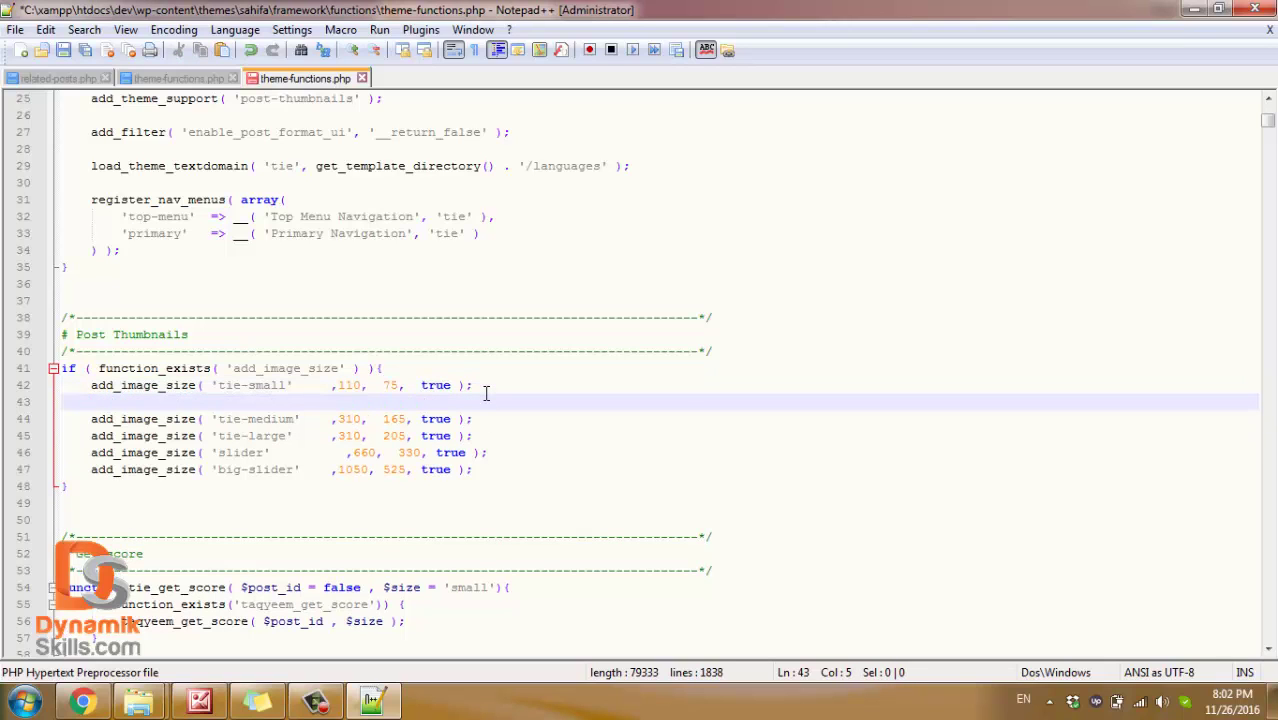
key(ctrl+v)
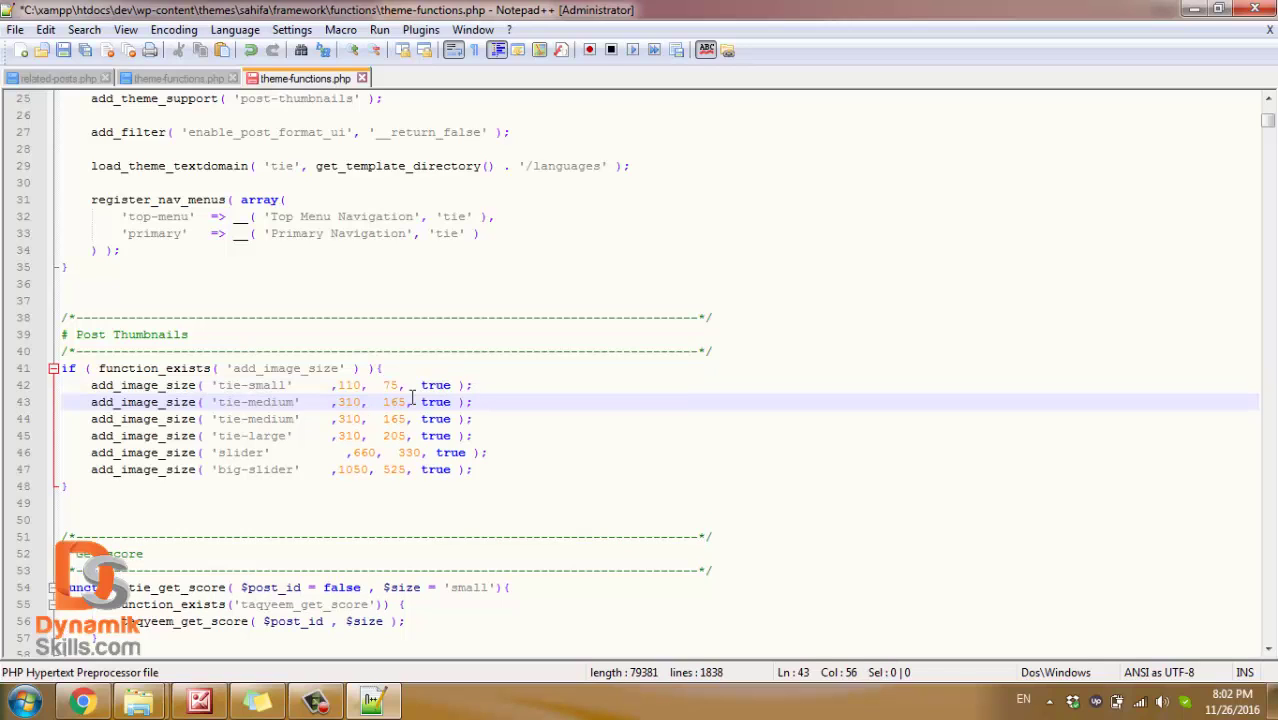
drag(348, 402, 356, 402)
text(0)
click(424, 402)
drag(388, 402, 406, 402)
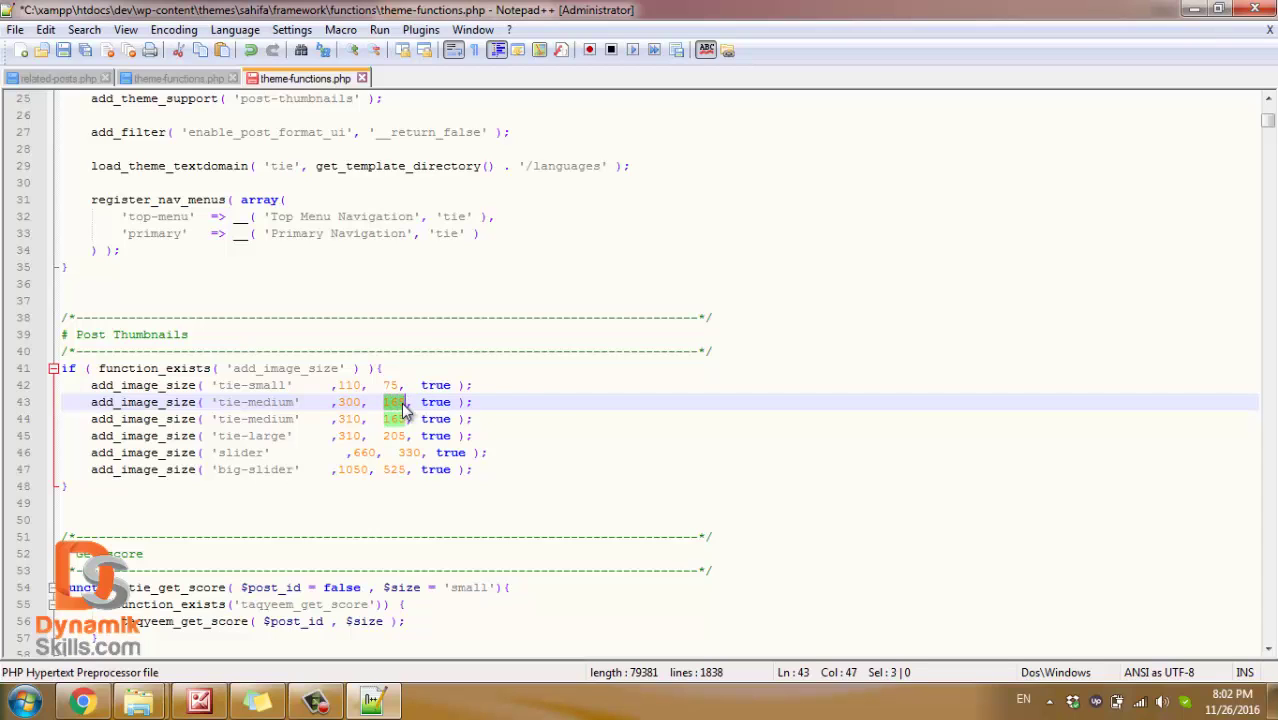
text(30)
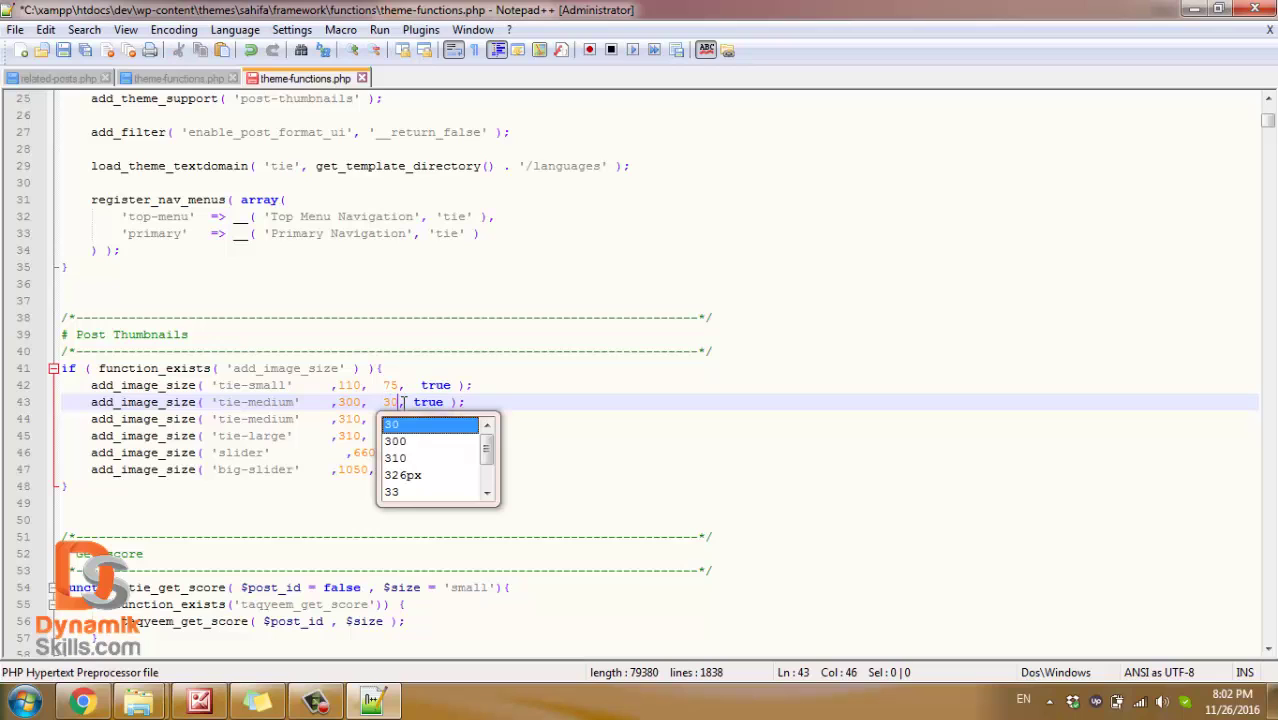
click(408, 442)
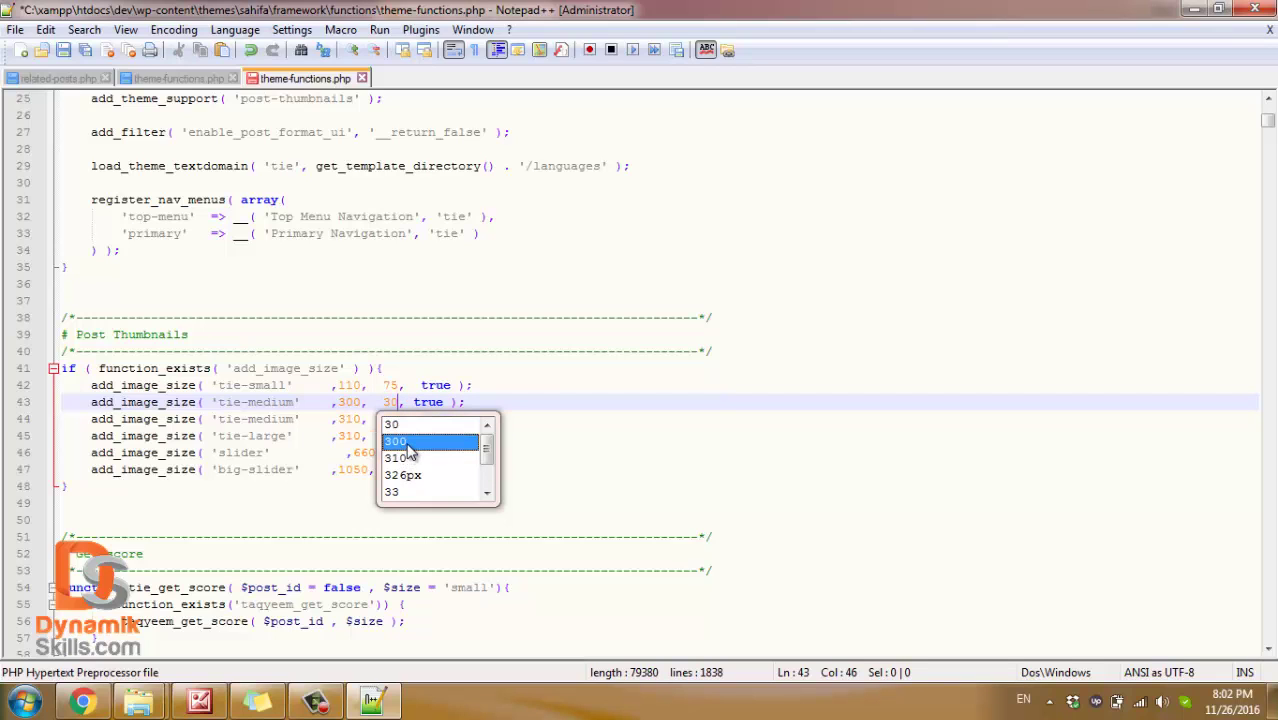
- Confirm the tie-medium height of 300 and set the tie-small width to 75
double_click(408, 442)
click(556, 436)
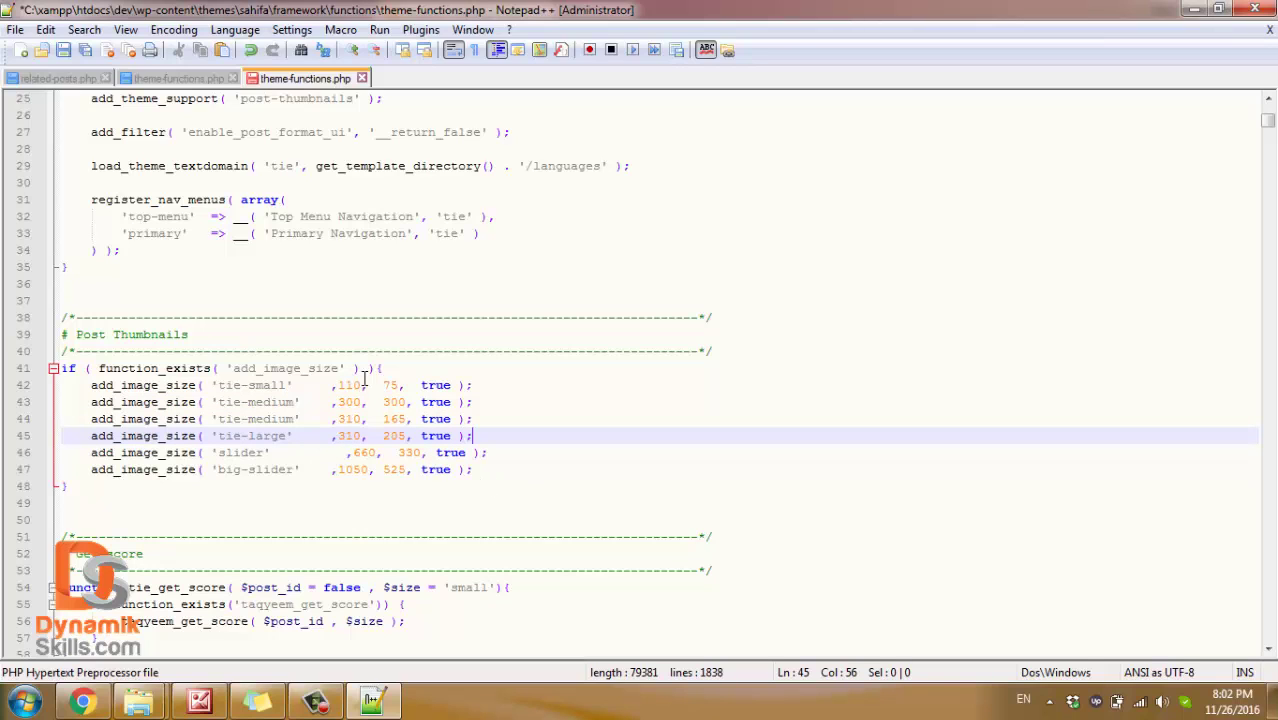
drag(340, 385, 358, 388)
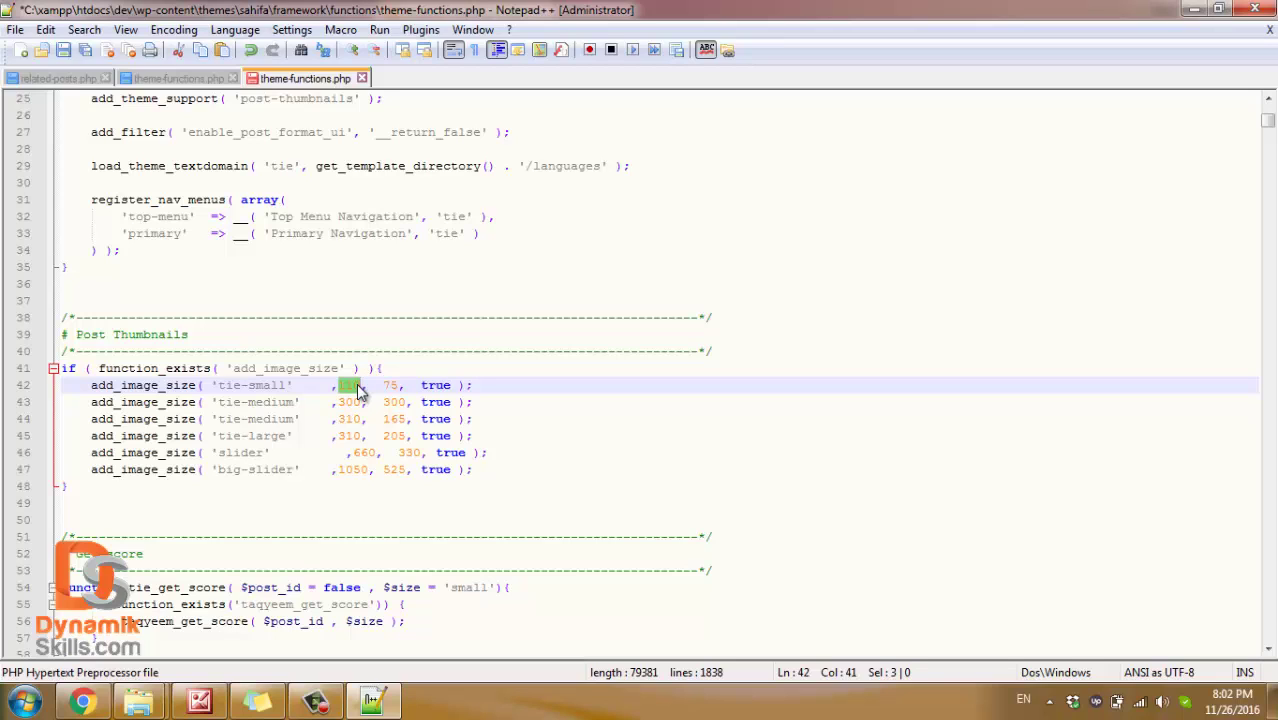
text(74)
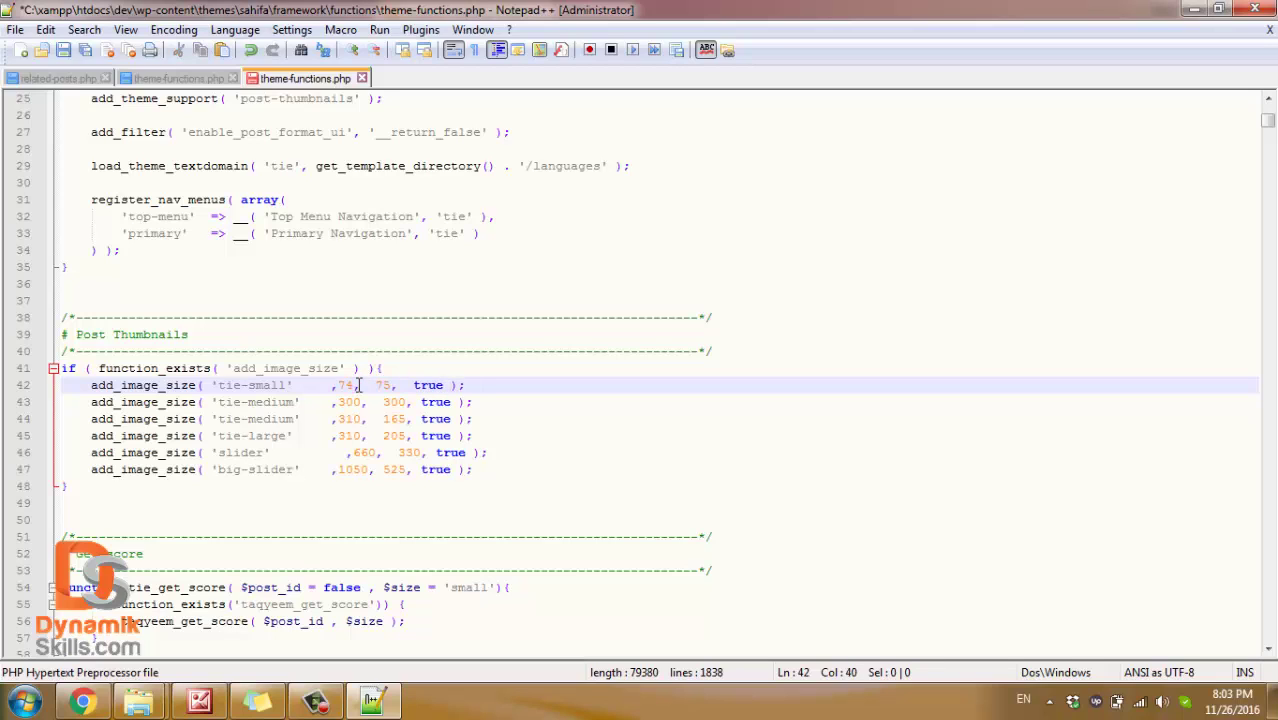
key(BackSpace)
text(5)
click(612, 440)
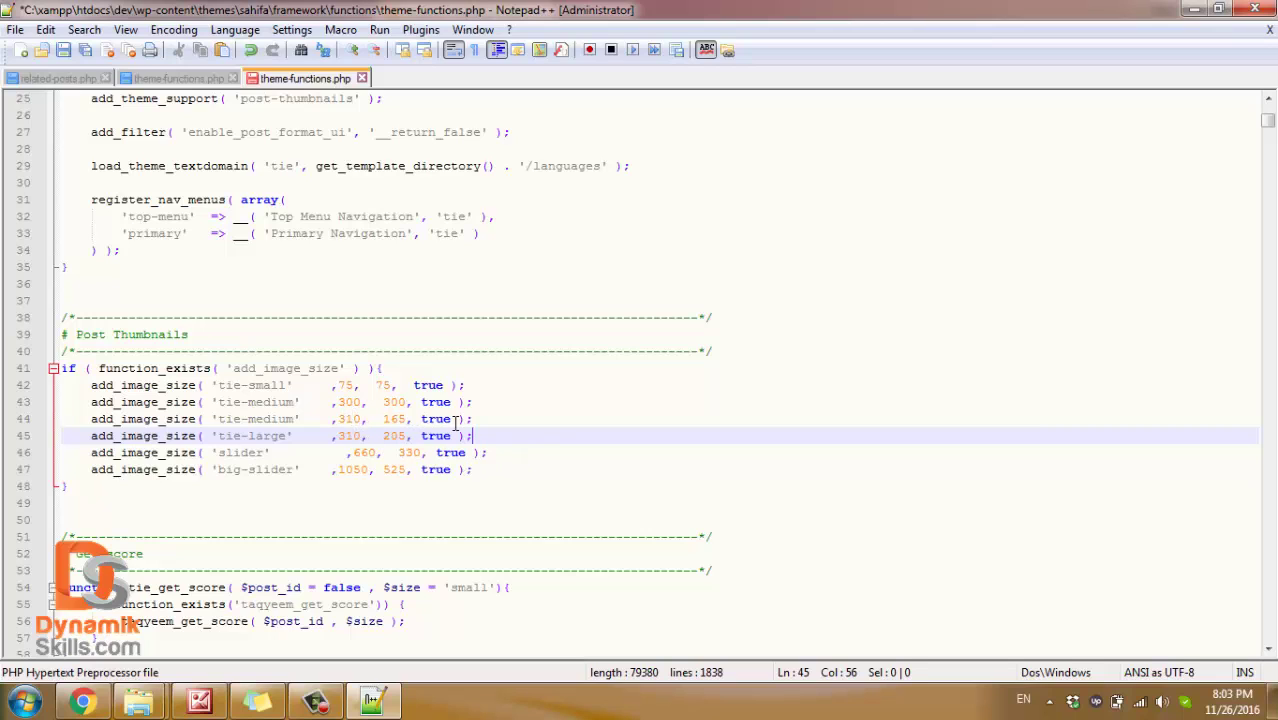
- Rename the second tie-medium to tie-rel-medium, save the file, and reload the site in Chrome
click(241, 420)
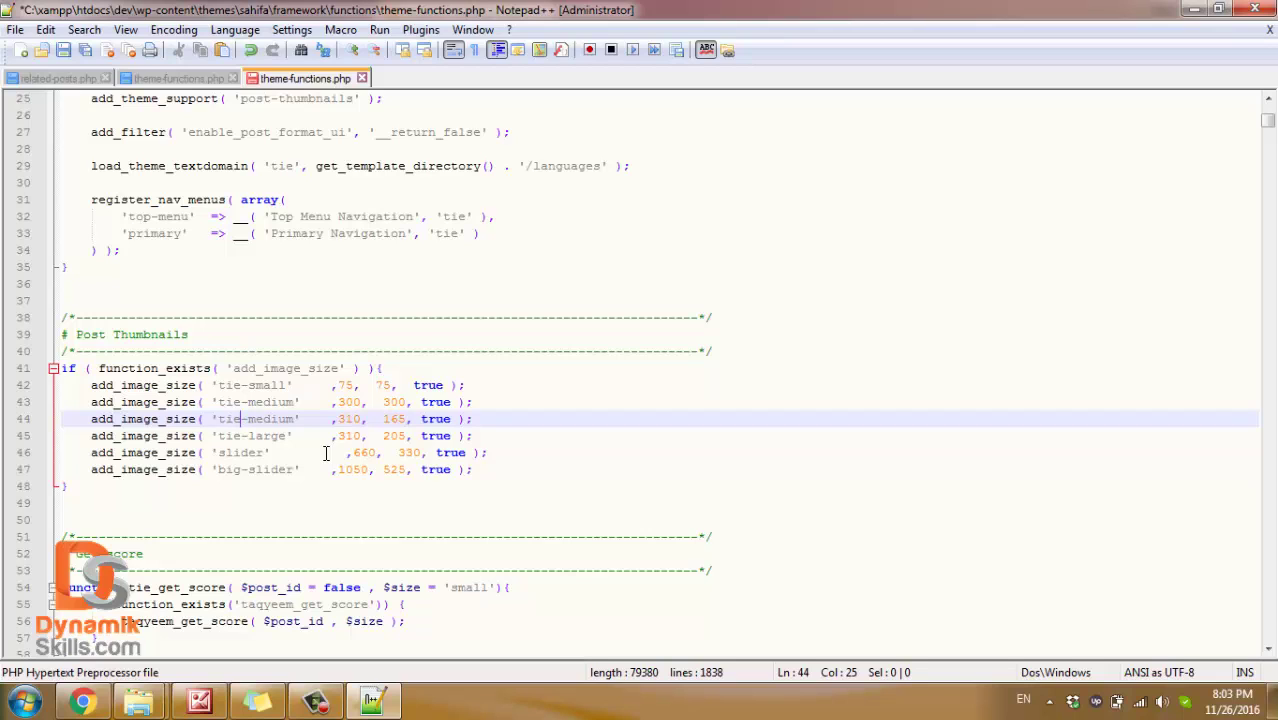
text(-rel)
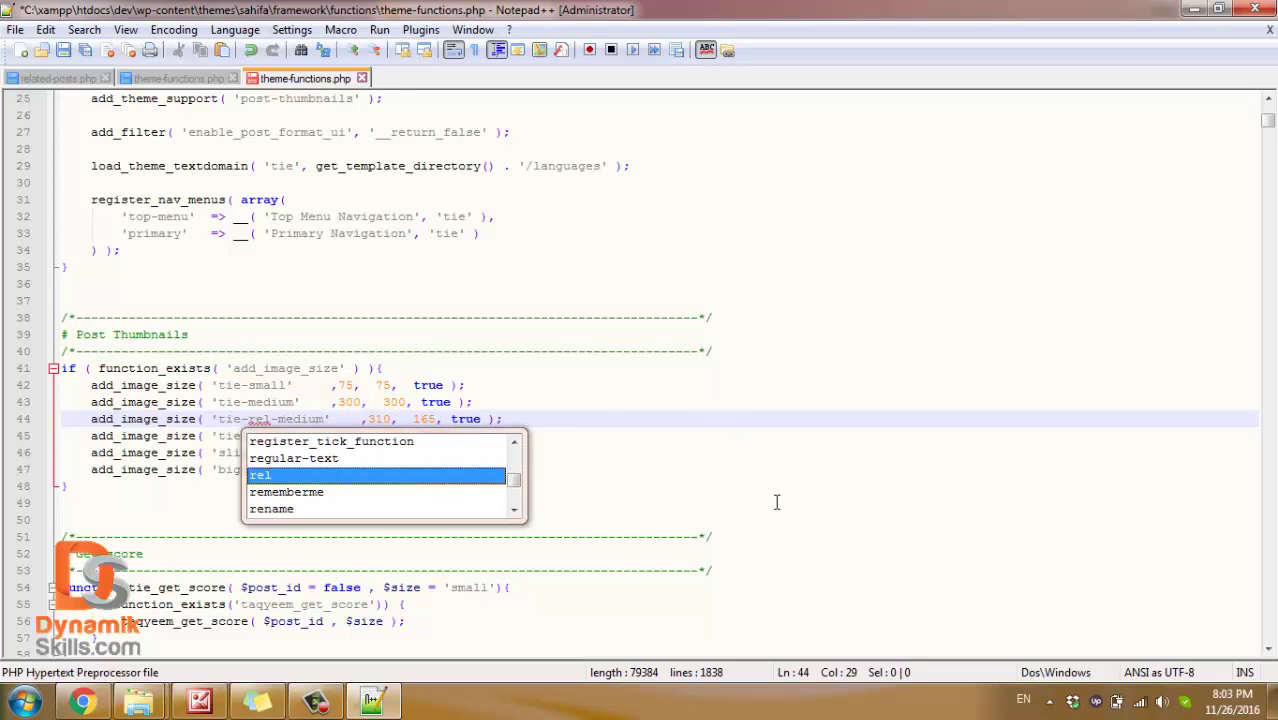
click(793, 510)
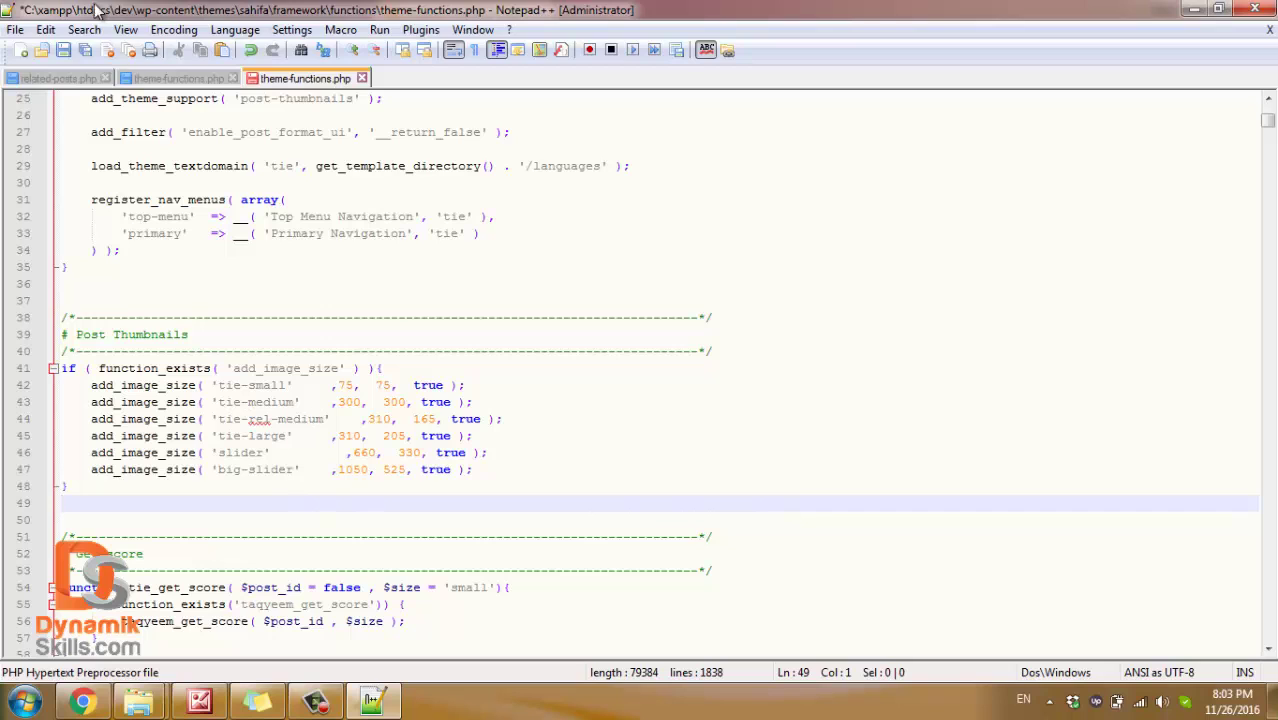
click(62, 52)
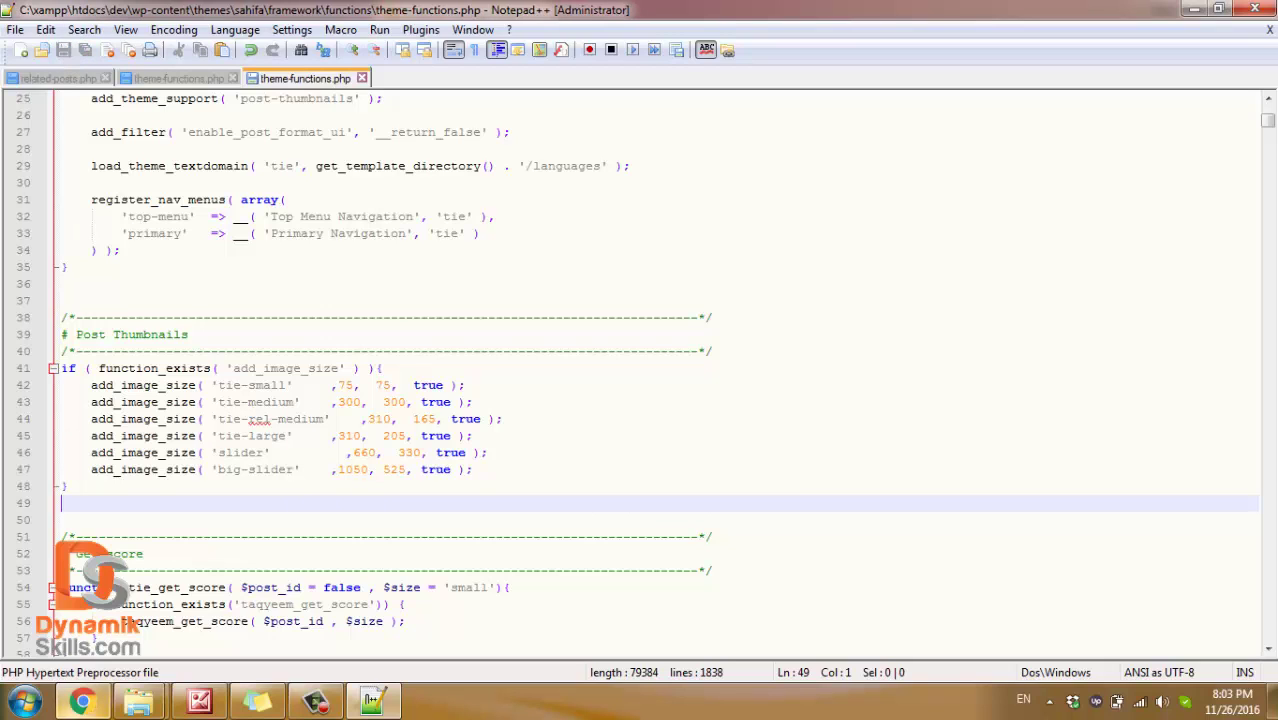
click(81, 702)
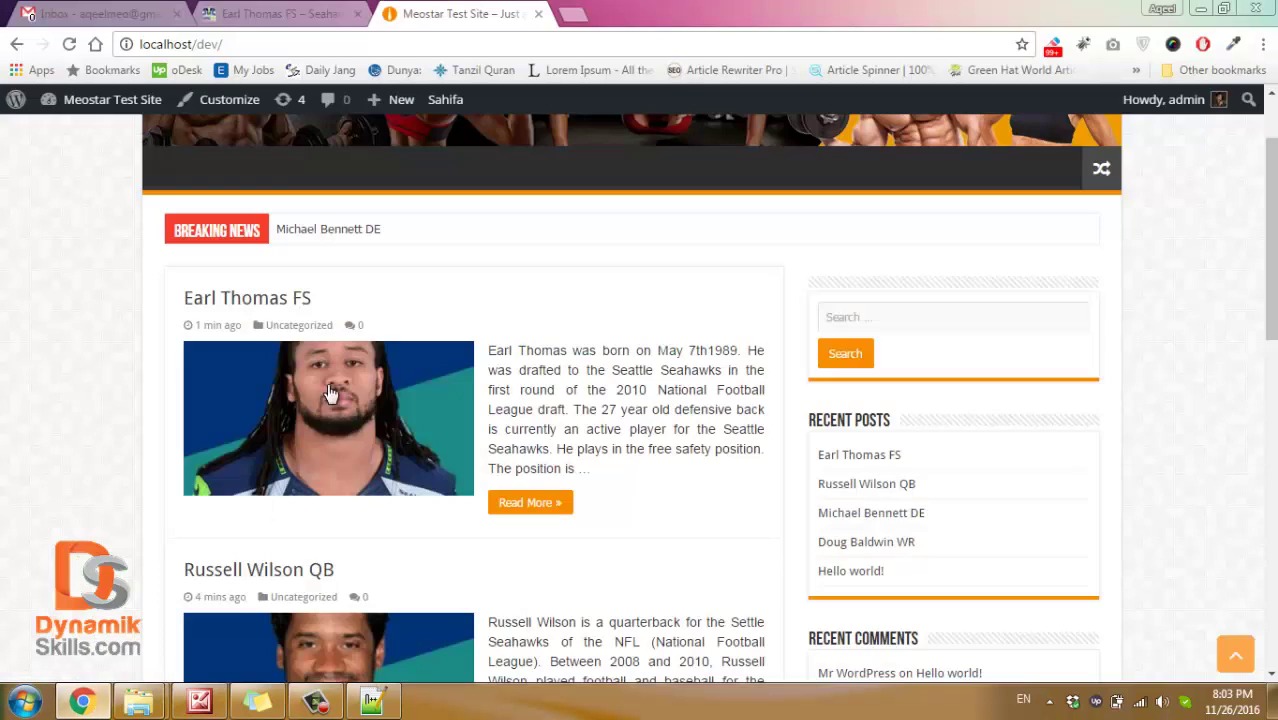
click(68, 46)
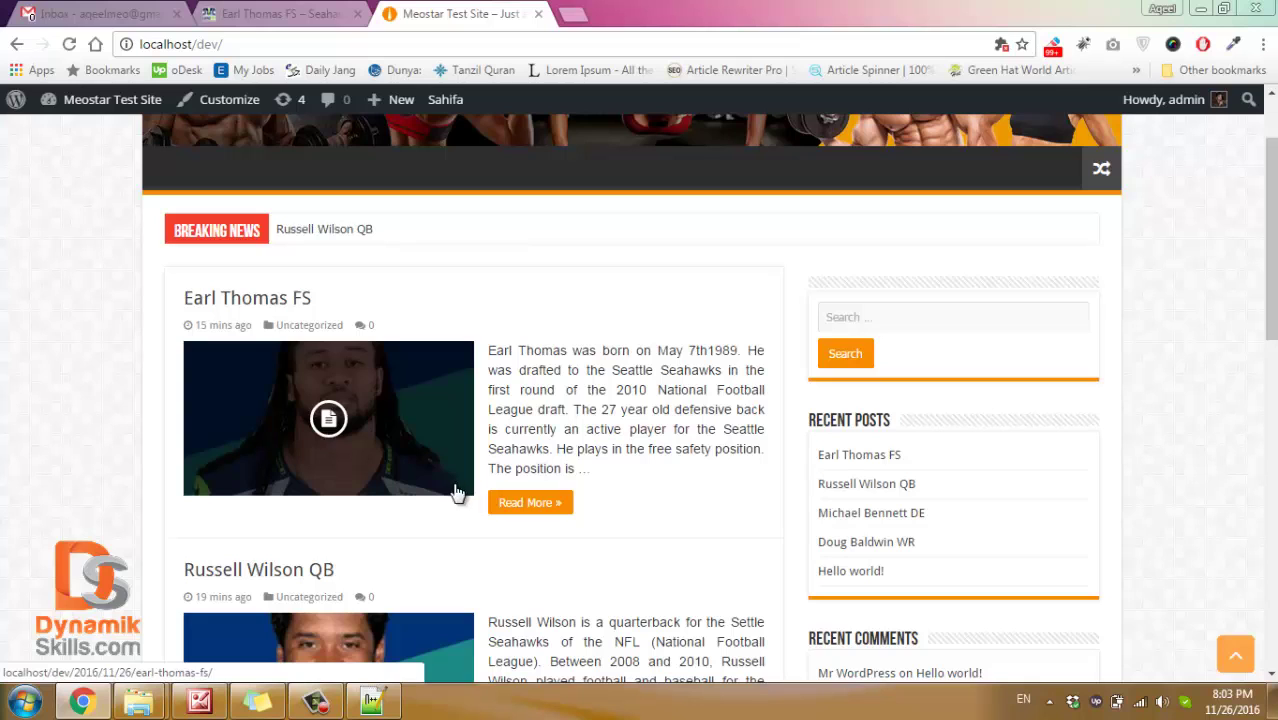
mouse_move(103, 99)
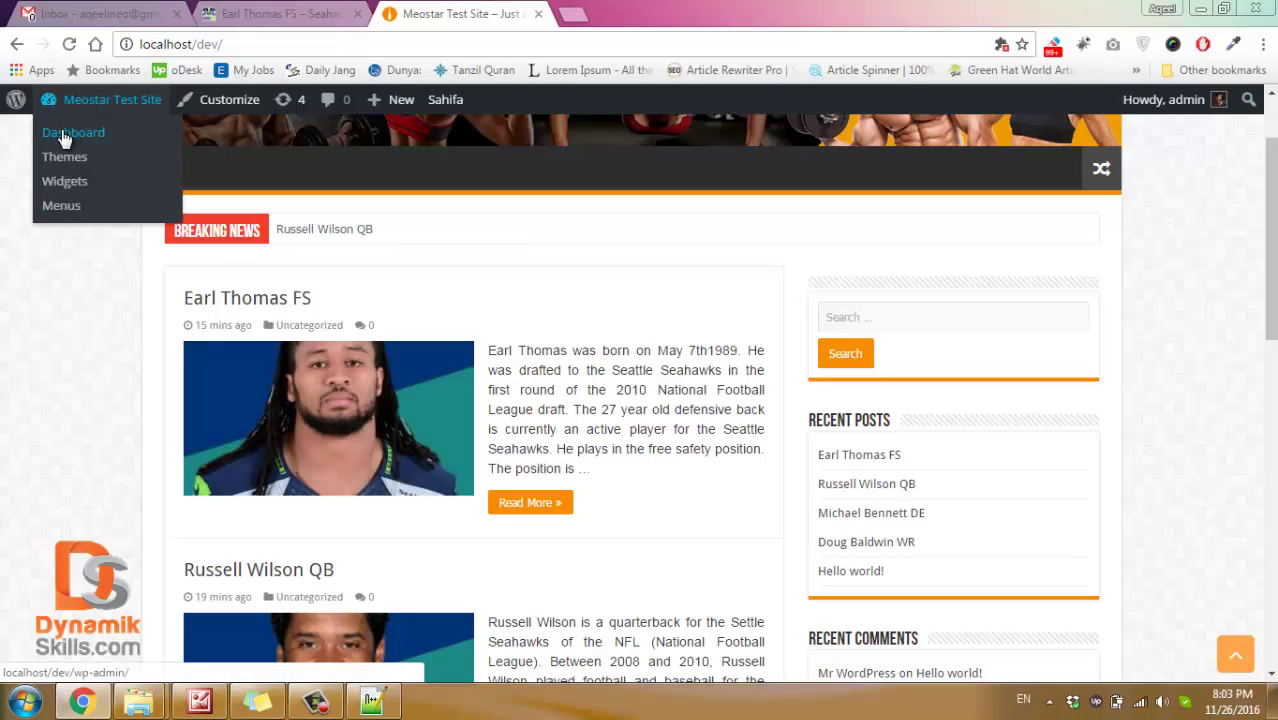
- Open the WordPress Dashboard in a new tab and go to Plugins > Add New
right_click(60, 133)
click(100, 145)
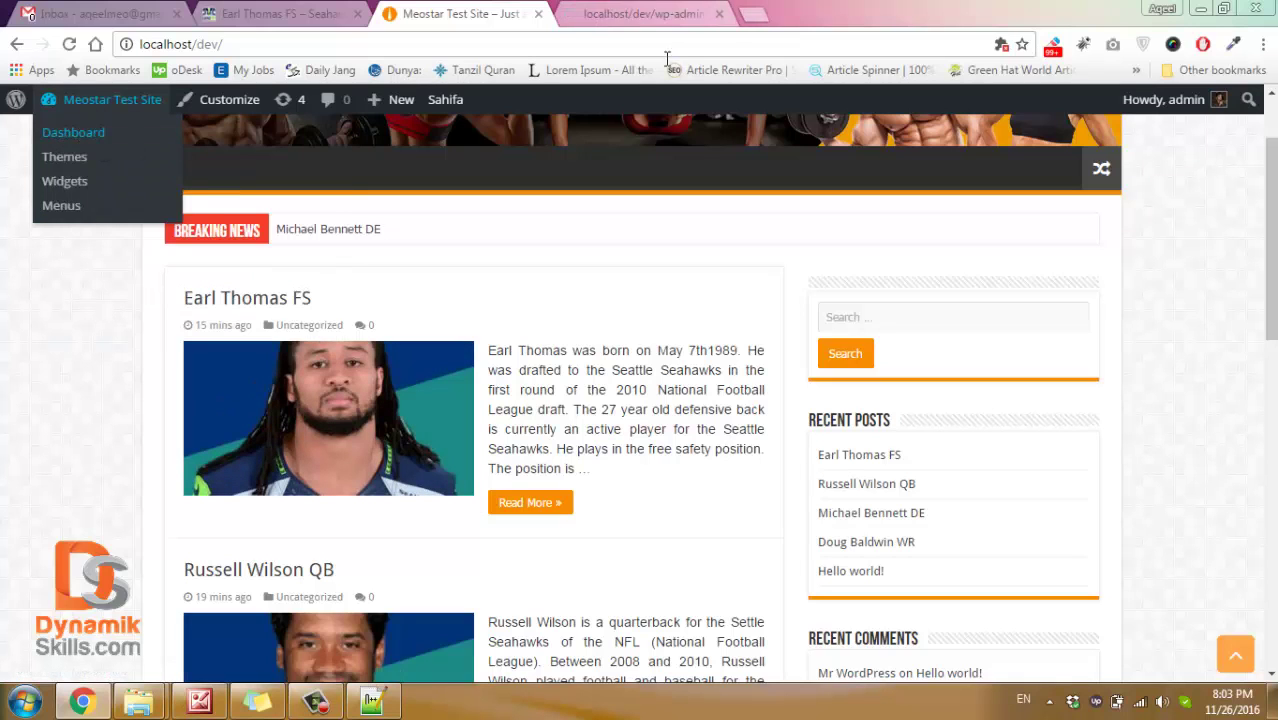
click(660, 14)
scroll(72, 528, down, 1)
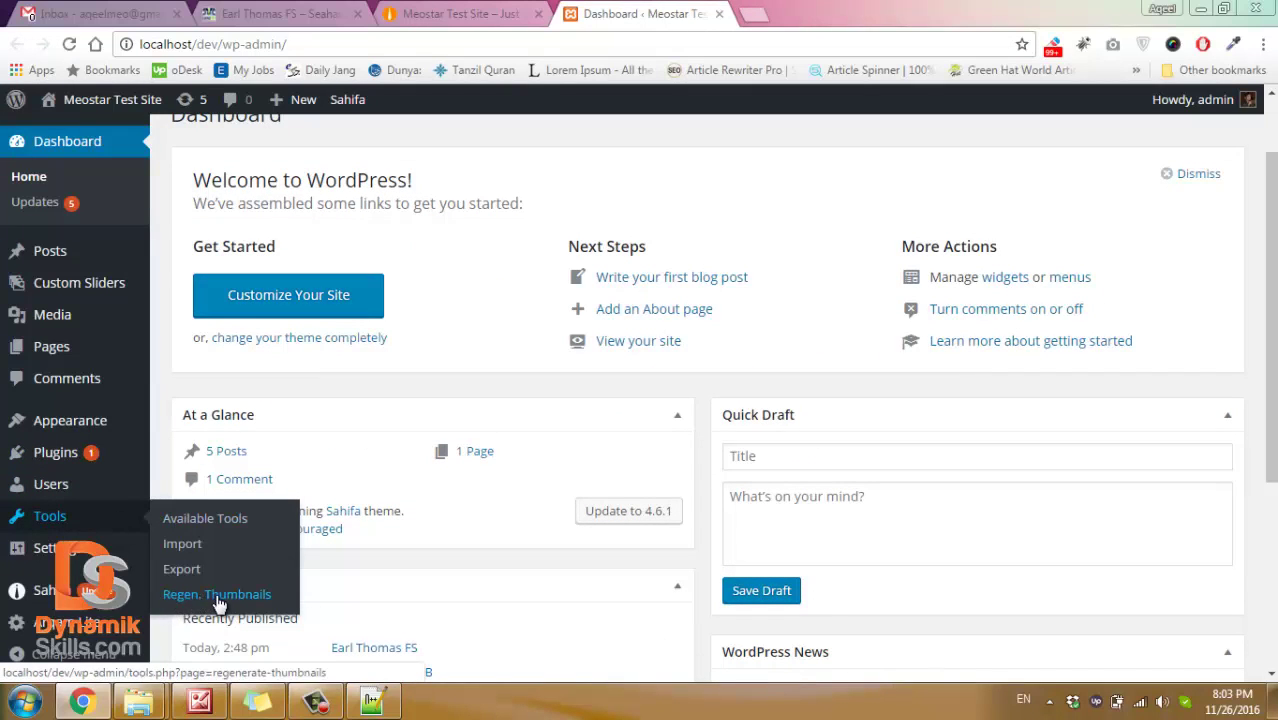
scroll(66, 490, down, 1)
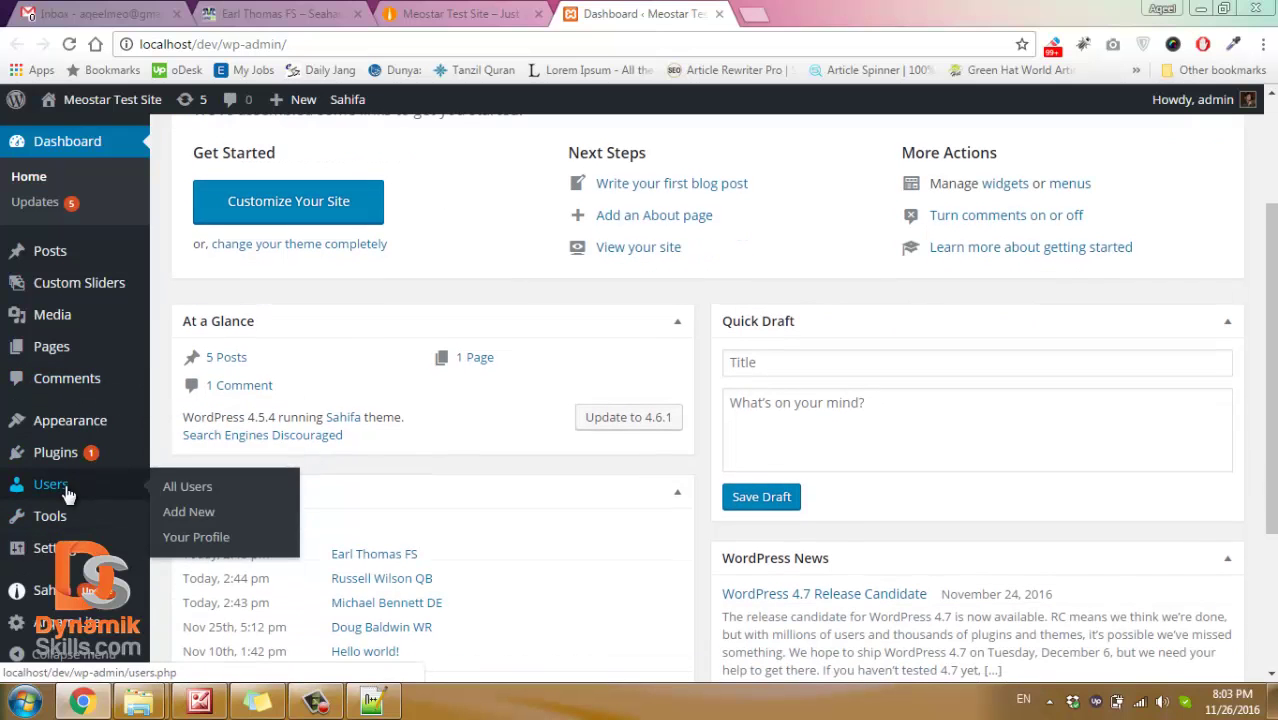
mouse_move(55, 452)
click(186, 481)
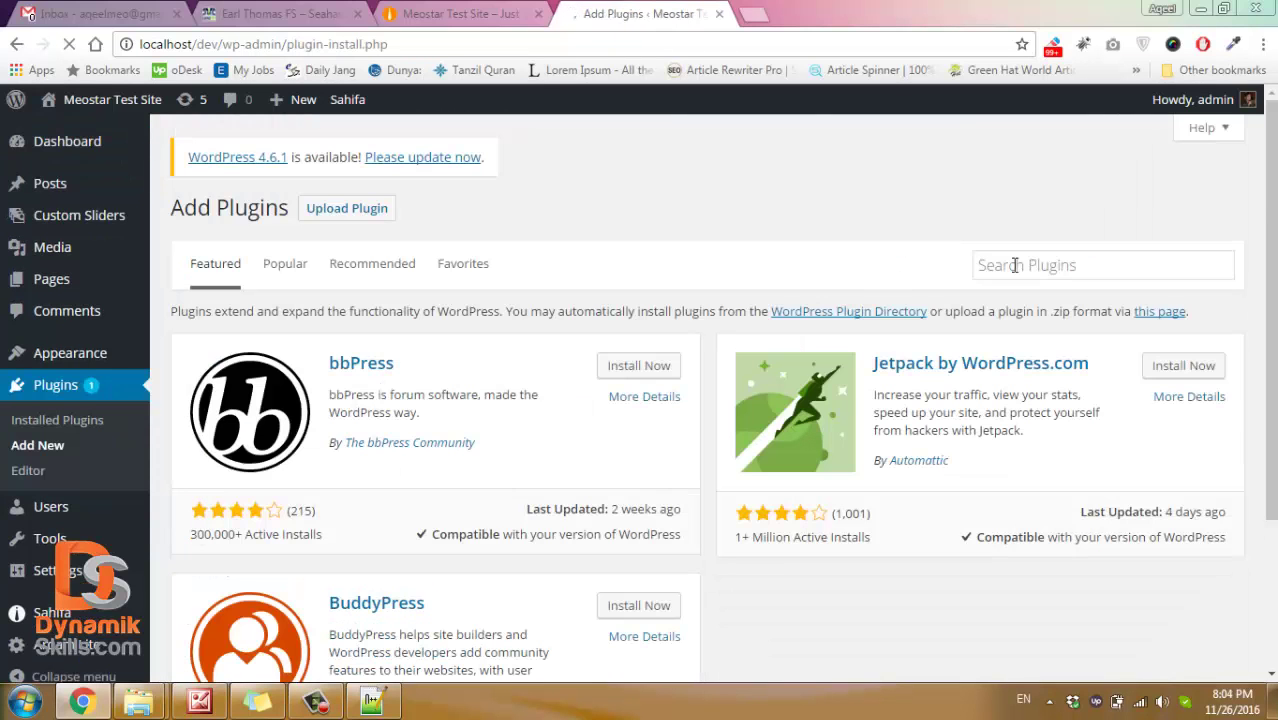
- Search the plugin directory for 'Regenerate Thumbnails'
click(1018, 264)
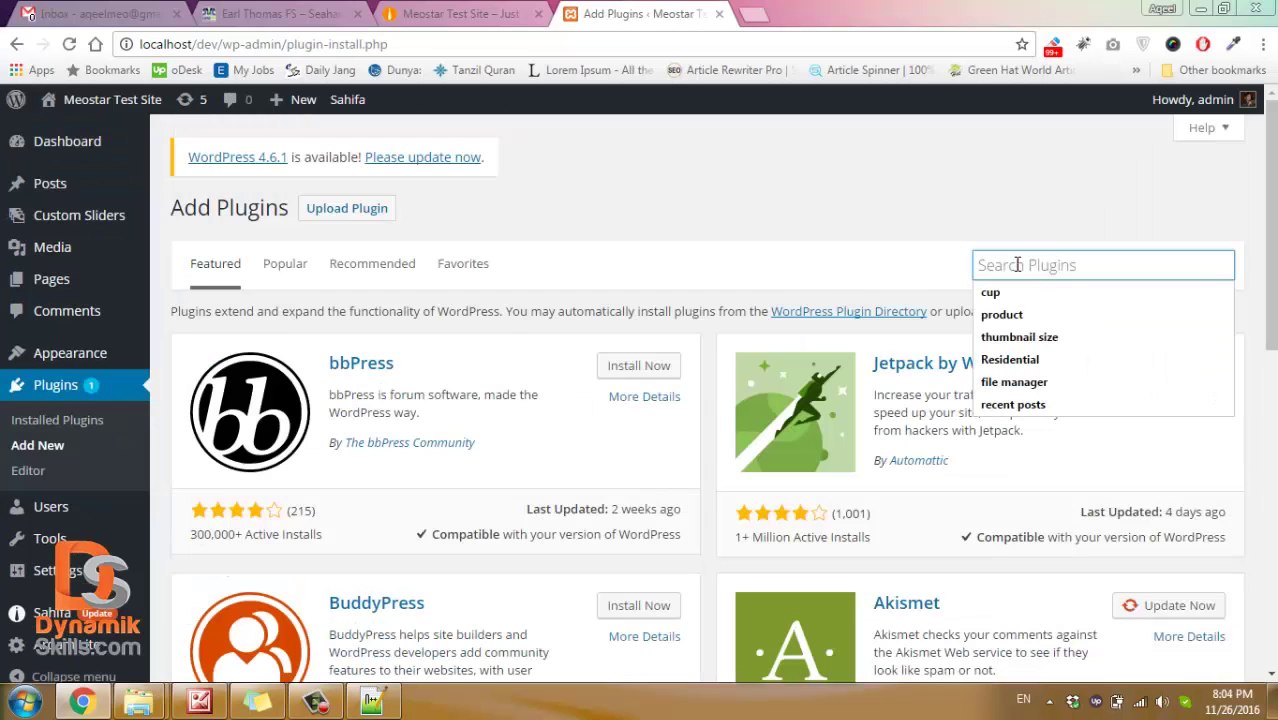
text(regenerate)
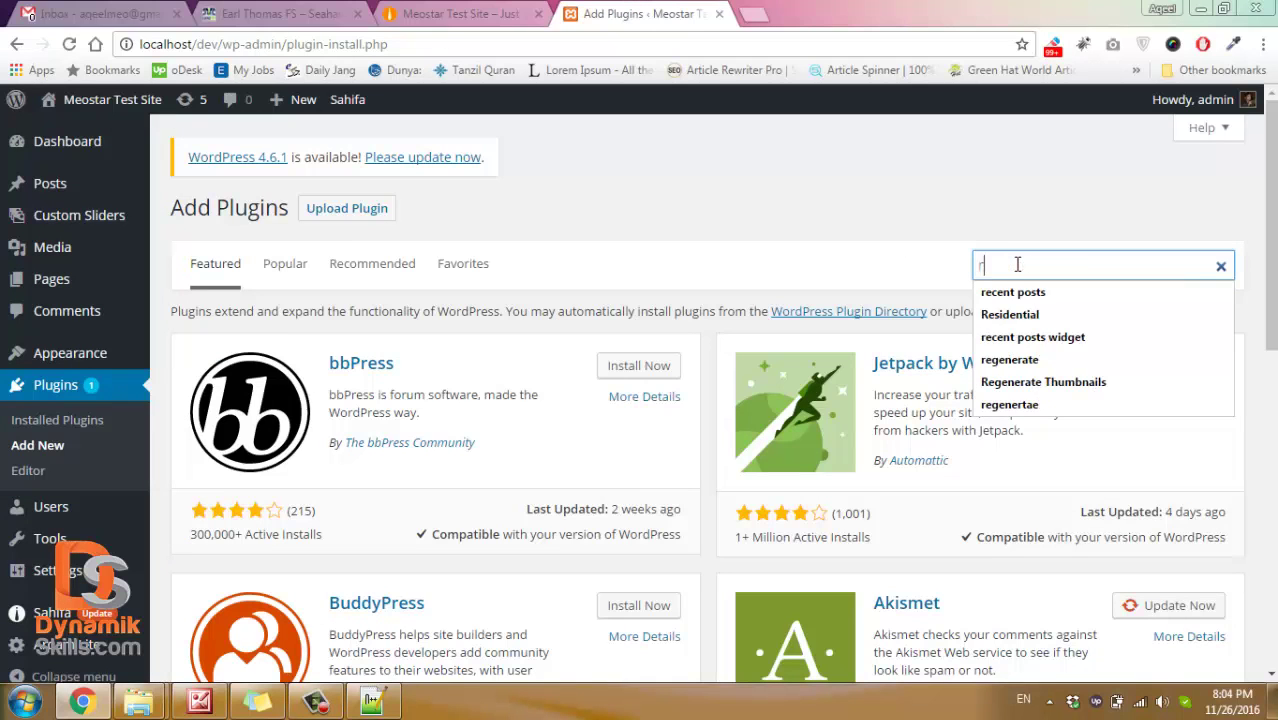
click(1050, 382)
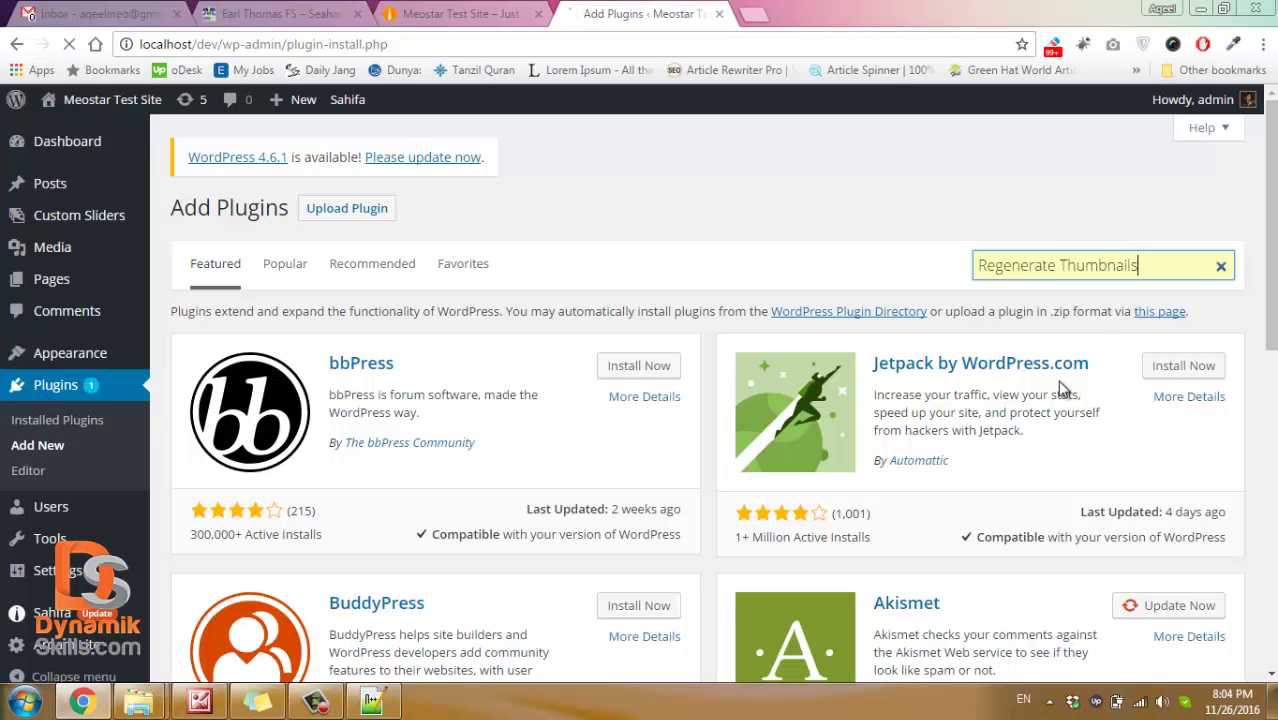
key(Return)
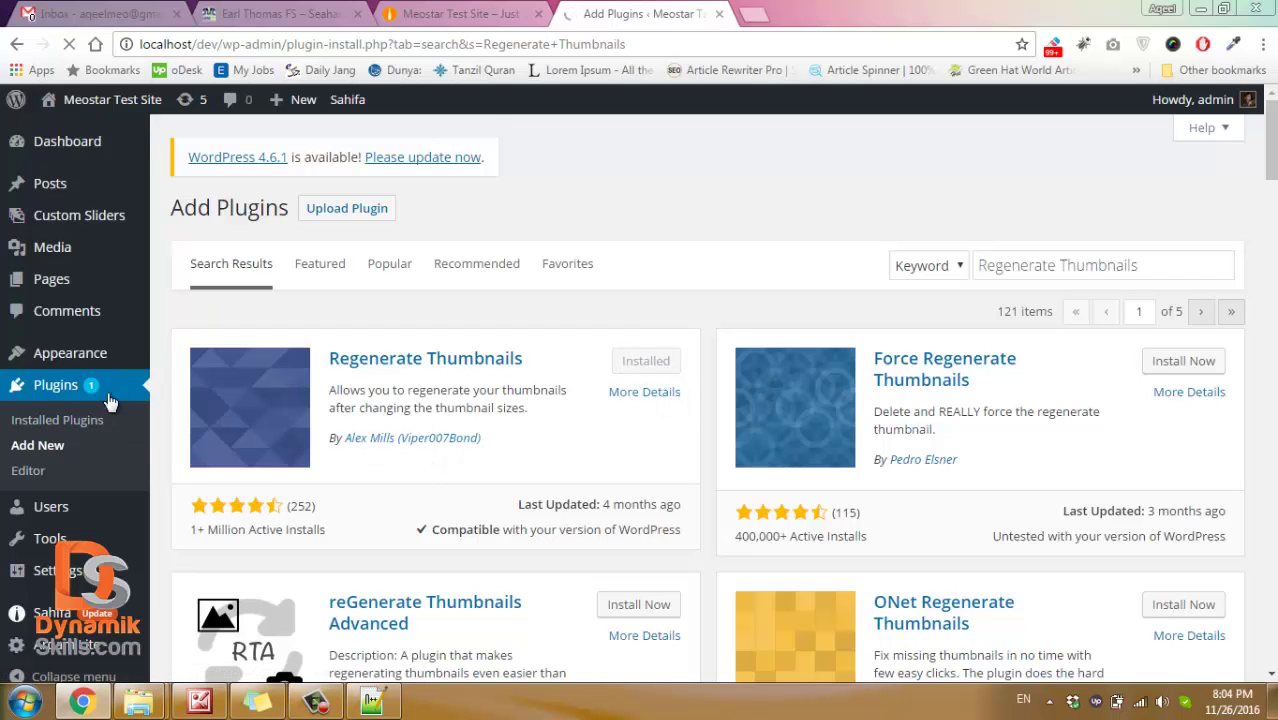
- Regenerate thumbnails for all images using Tools > Regen. Thumbnails
scroll(107, 416, down, 2)
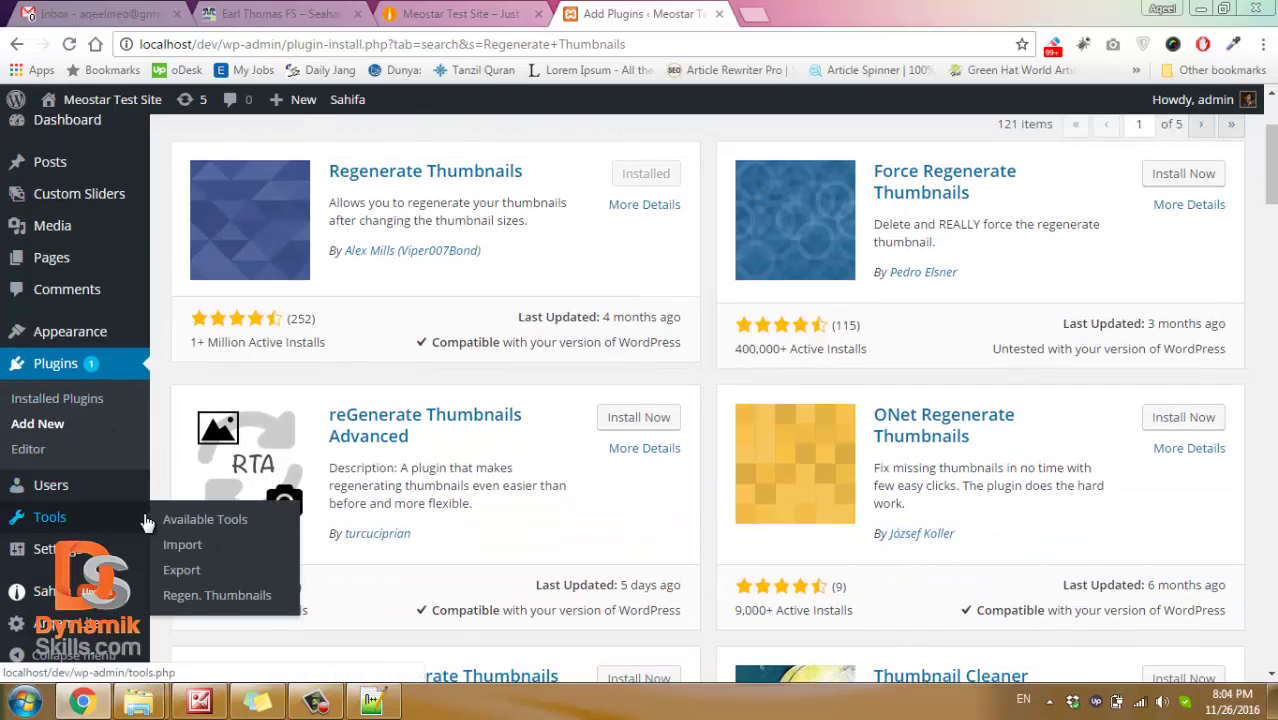
click(195, 594)
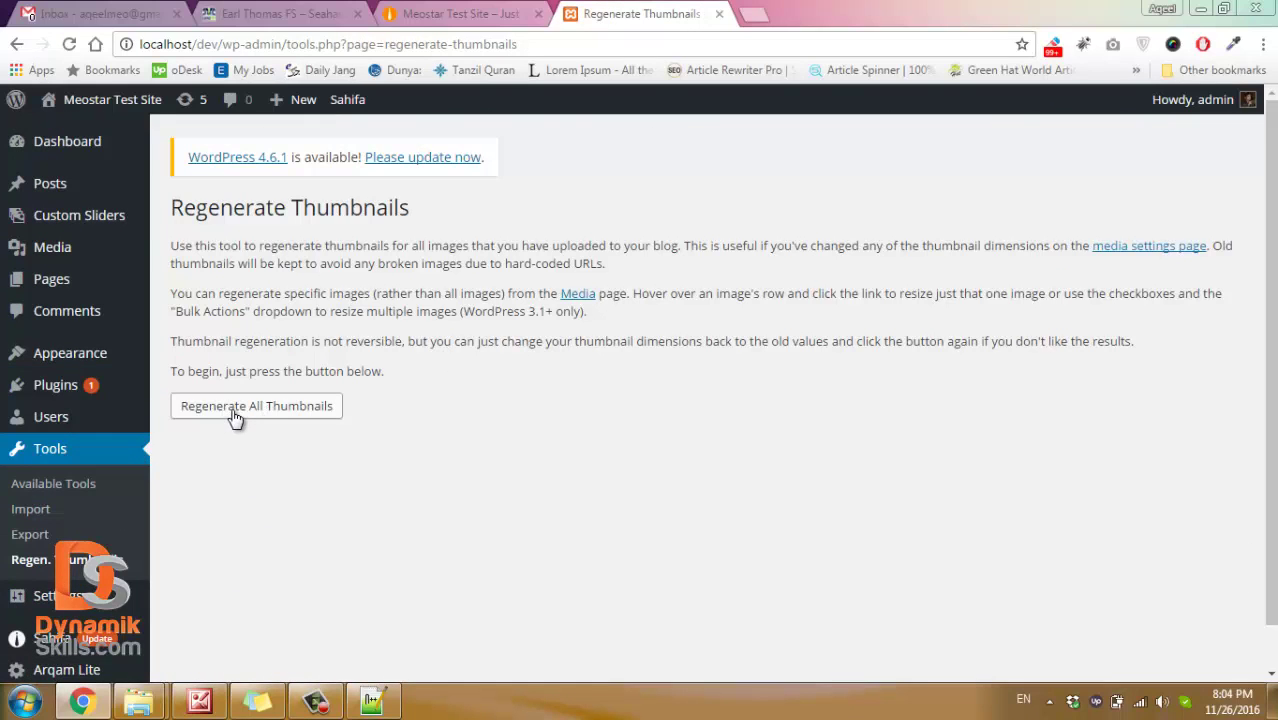
click(276, 410)
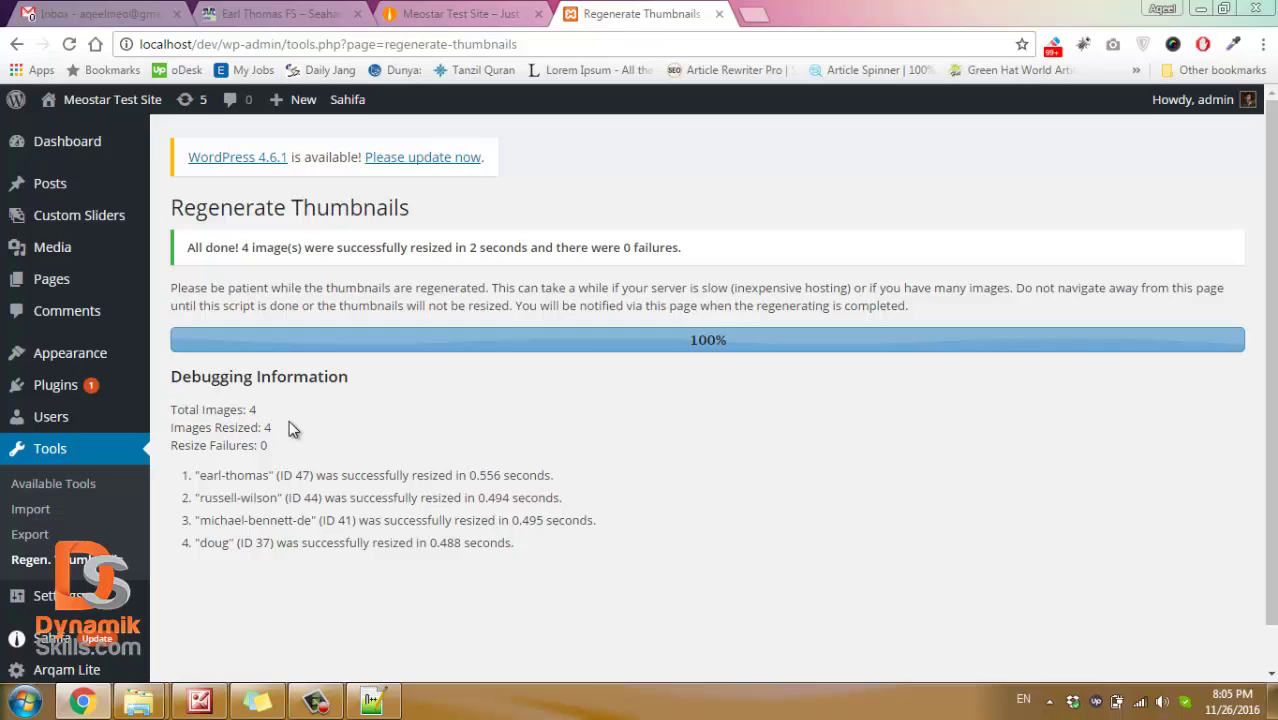
- Reload the site homepage tab and scroll through the posts to check the new square thumbnails
click(463, 12)
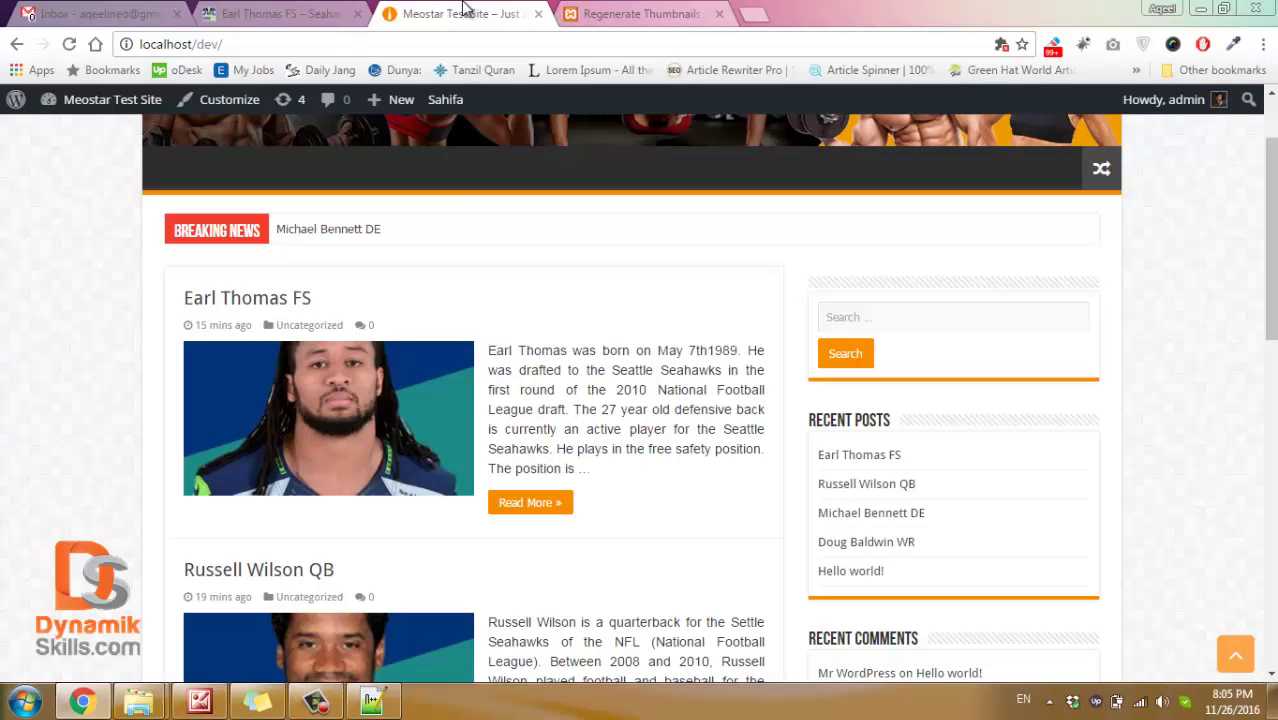
click(70, 44)
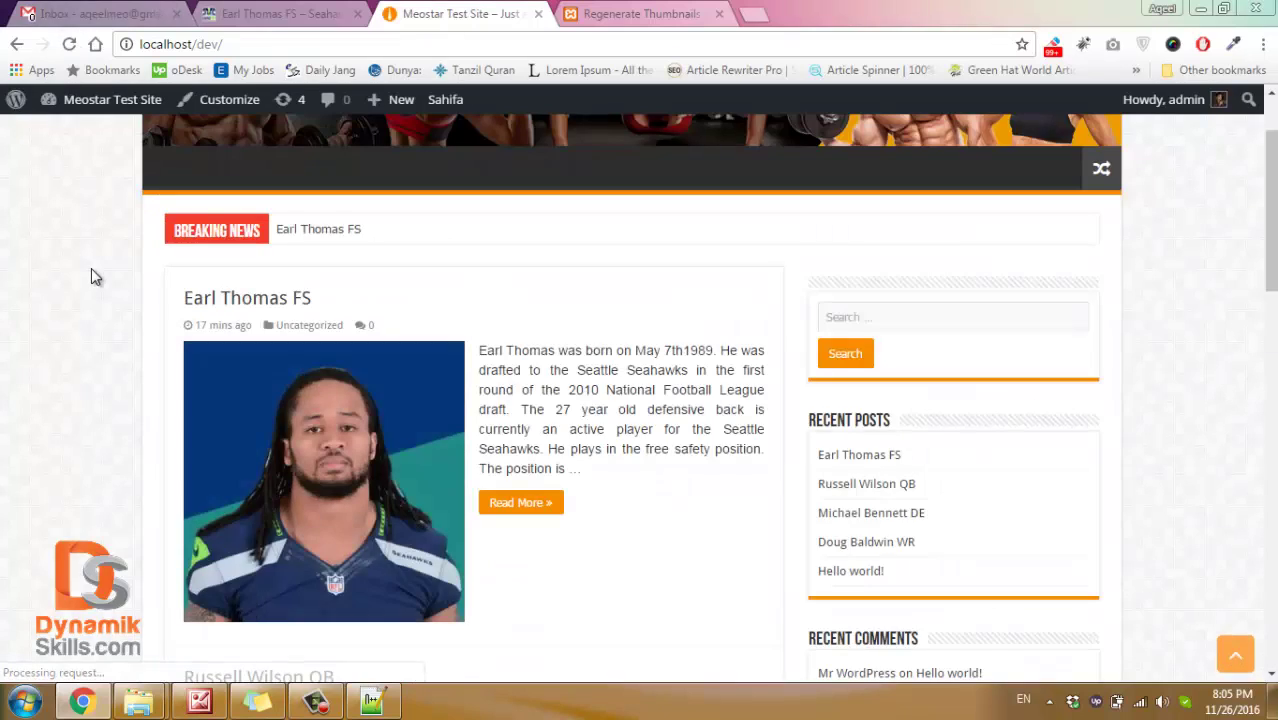
scroll(365, 371, down, 3)
scroll(374, 362, up, 1)
scroll(414, 405, up, 2)
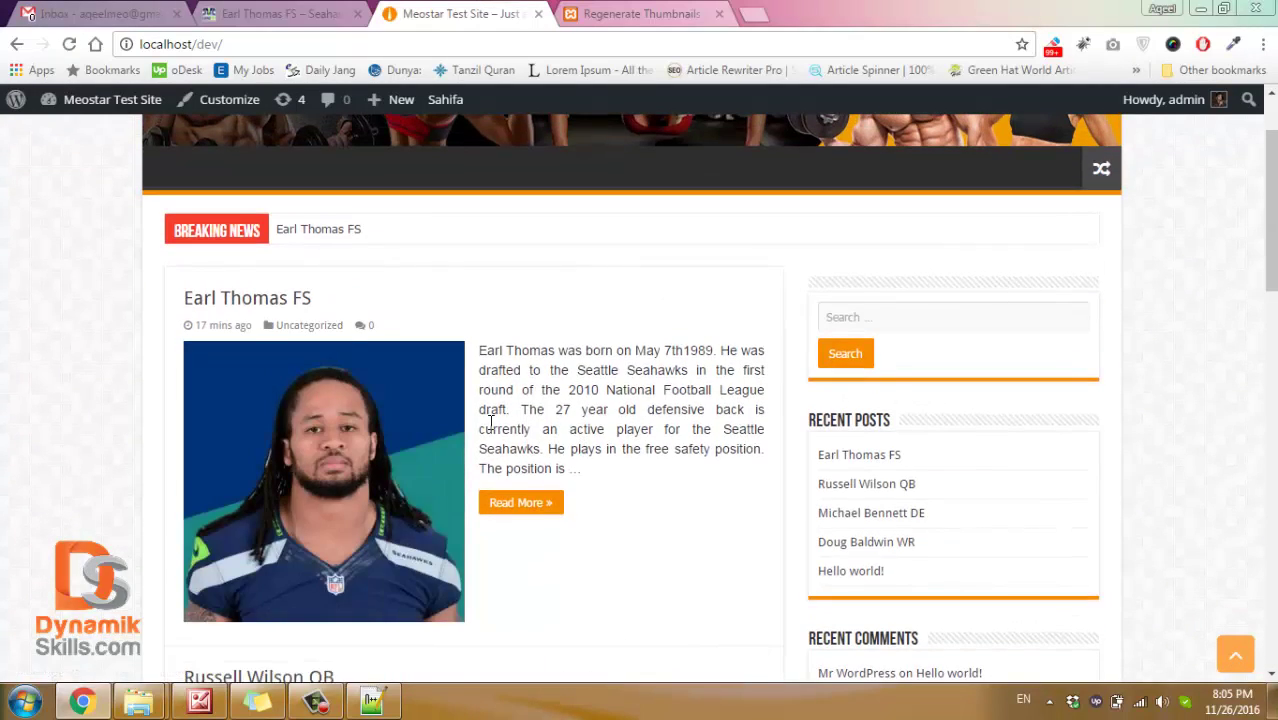
scroll(460, 440, down, 3)
scroll(421, 386, down, 3)
scroll(421, 386, down, 3)
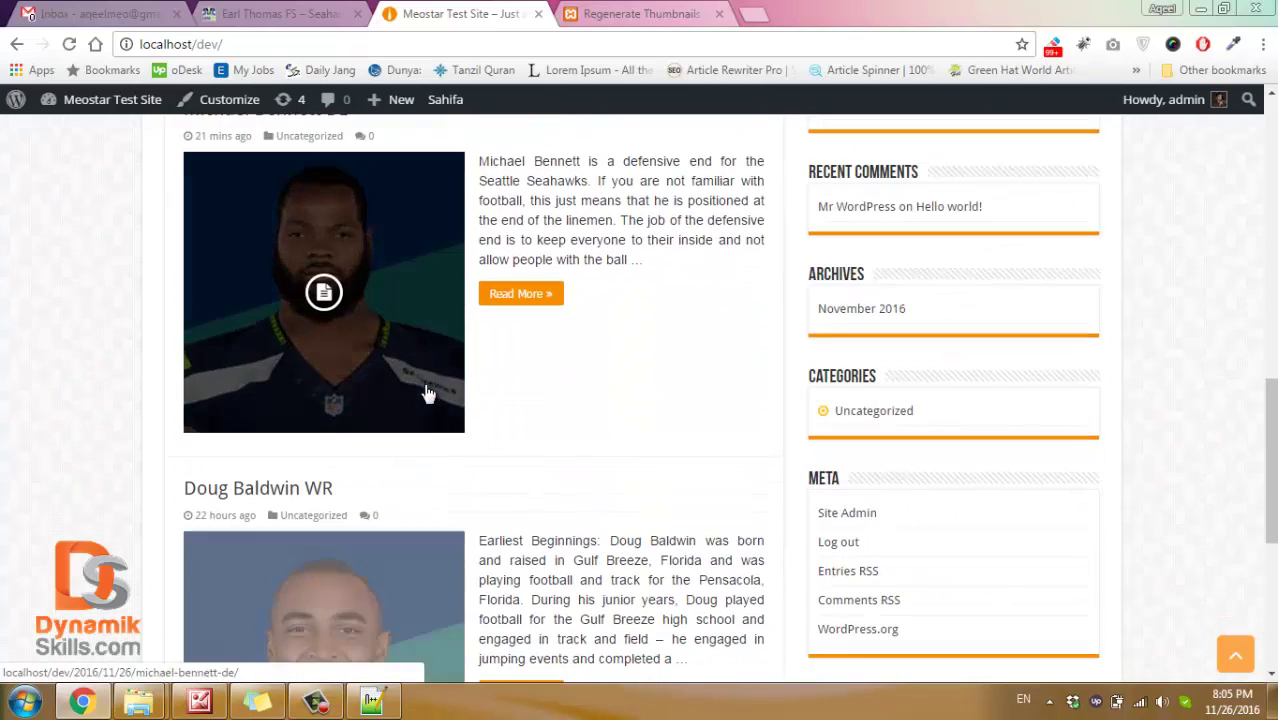
scroll(391, 462, down, 2)
scroll(390, 460, down, 1)
scroll(395, 440, down, 1)
scroll(412, 320, up, 3)
scroll(419, 331, up, 1)
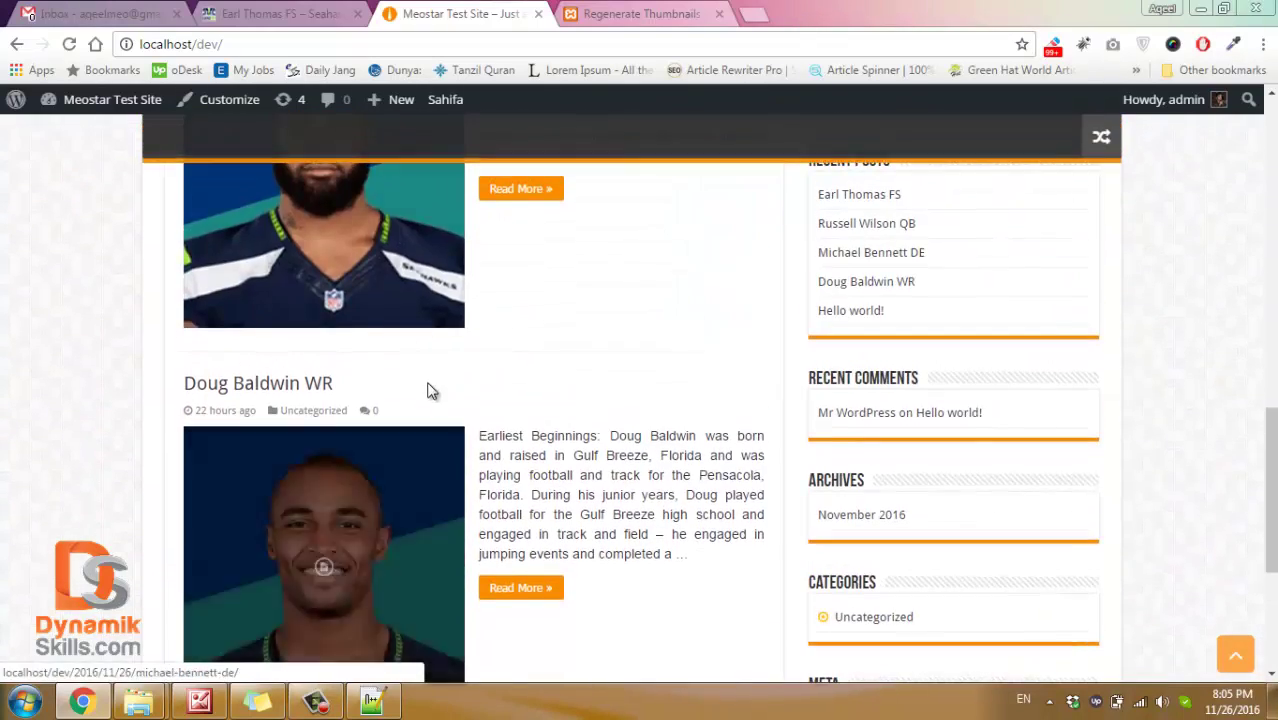
scroll(428, 388, down, 3)
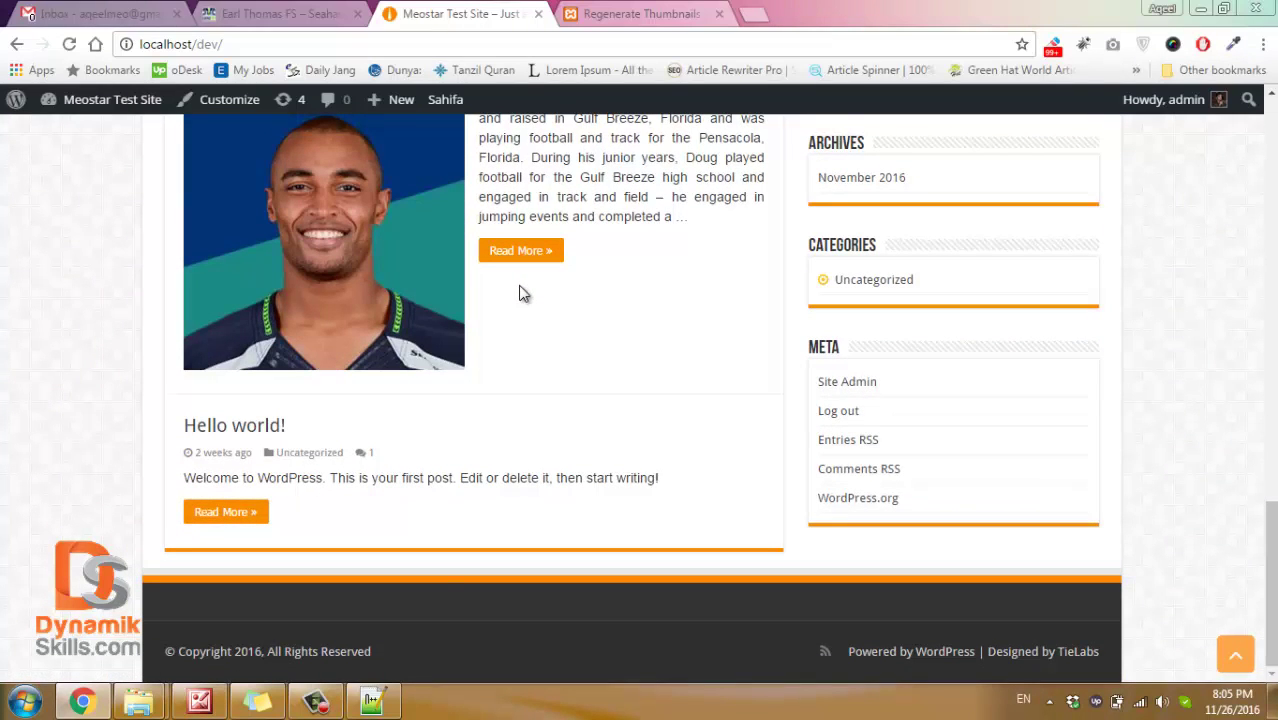
- Correct 'Felated' to 'Related' in the tutorial sticky note, then return to the browser
click(372, 700)
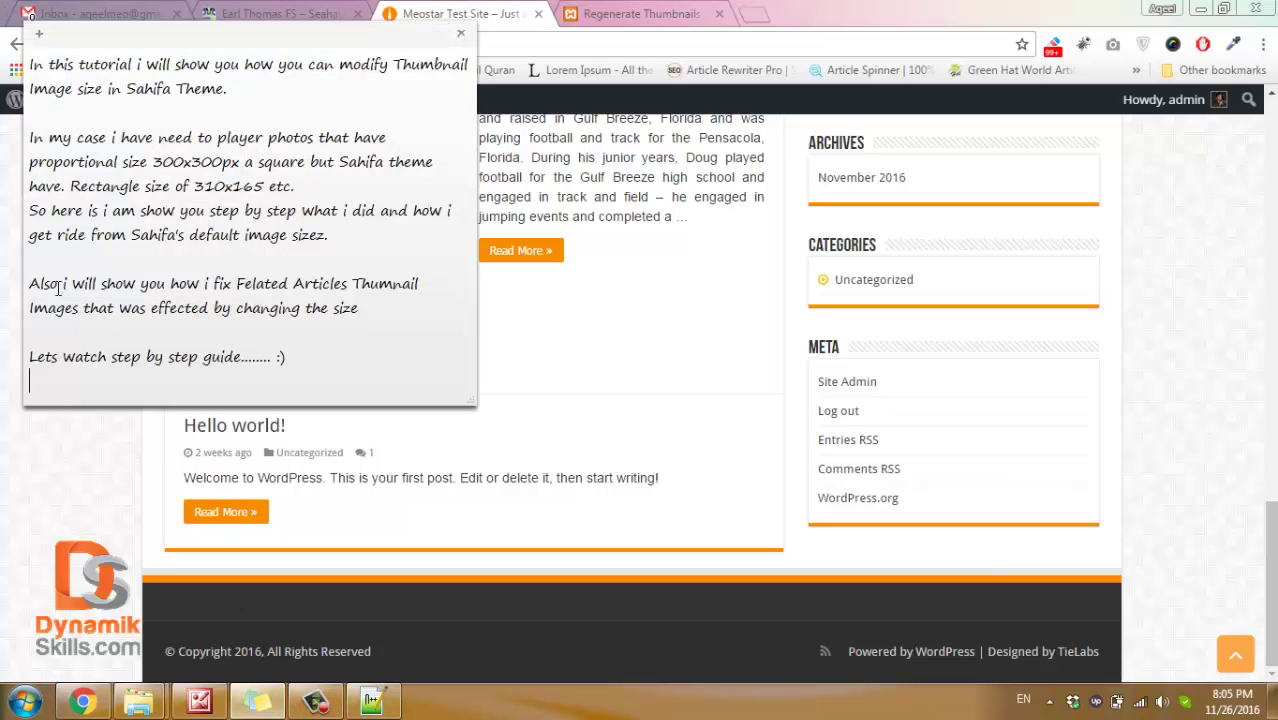
drag(31, 283, 360, 305)
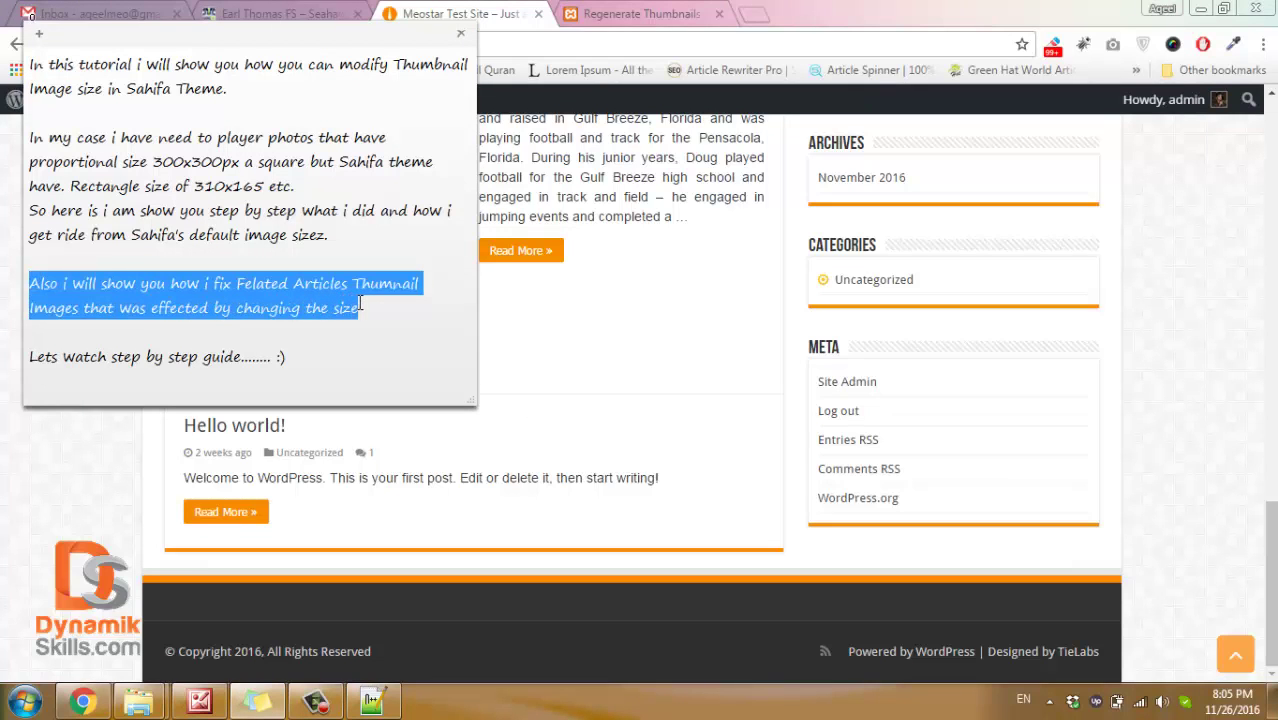
click(240, 285)
key(BackSpace)
text(R)
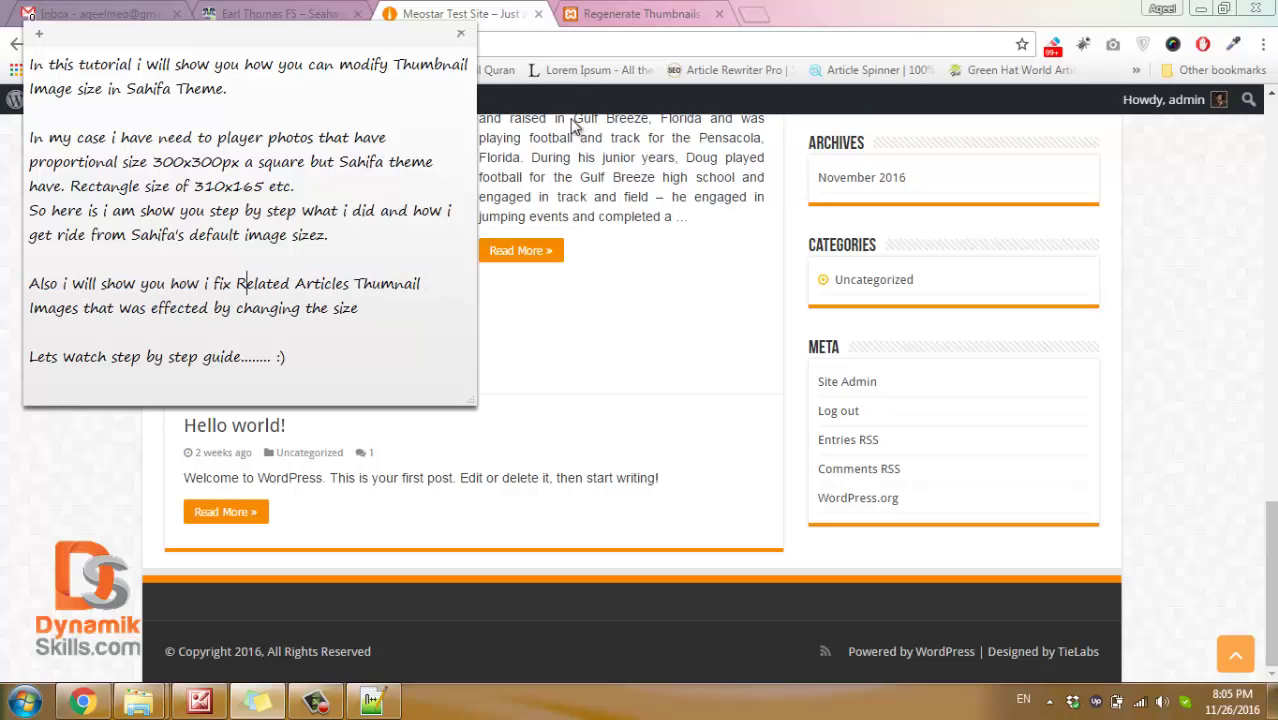
click(640, 13)
- Review the Doug Baldwin WR post's three square Related Articles thumbnails, then return to theme-functions.php
click(476, 10)
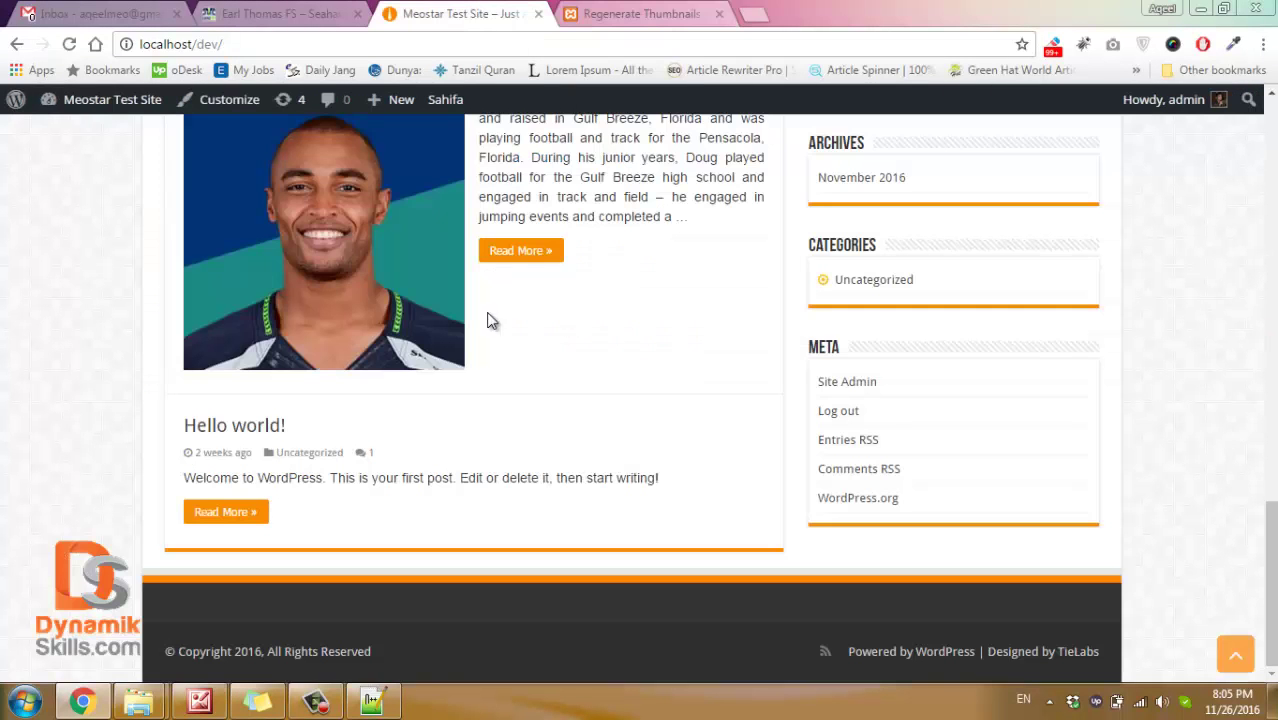
click(532, 252)
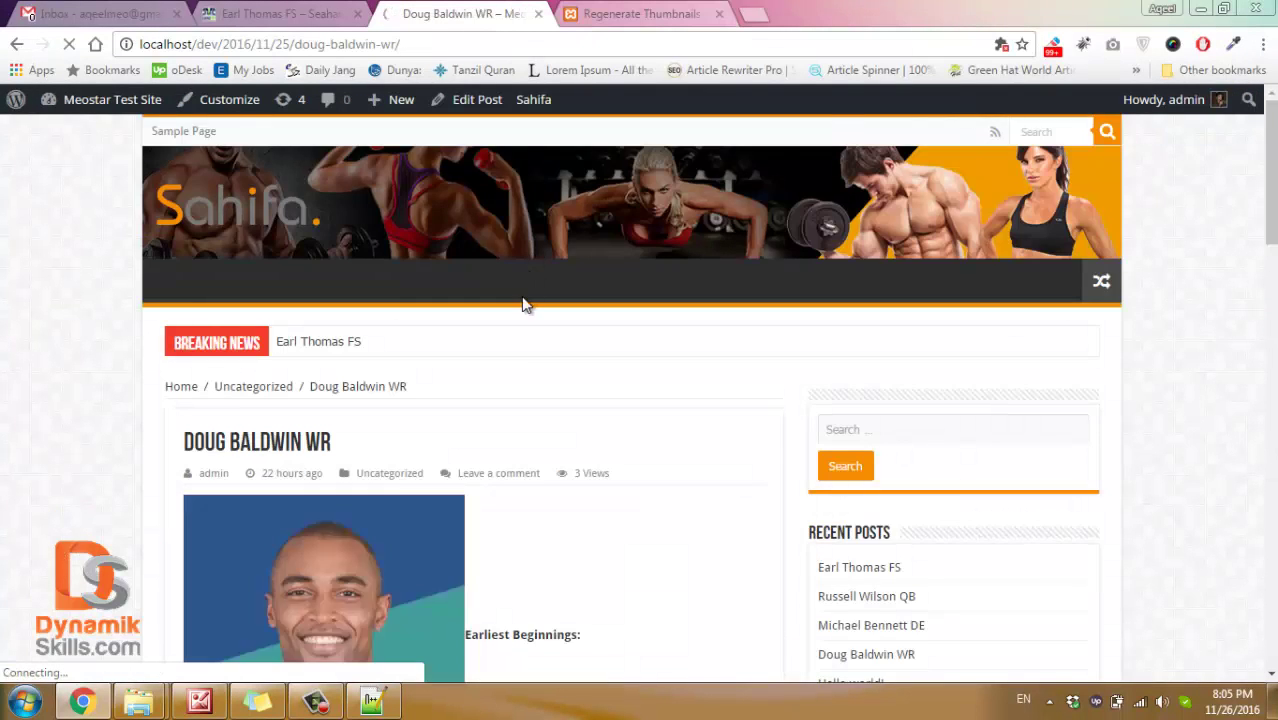
scroll(417, 363, down, 4)
scroll(431, 296, up, 3)
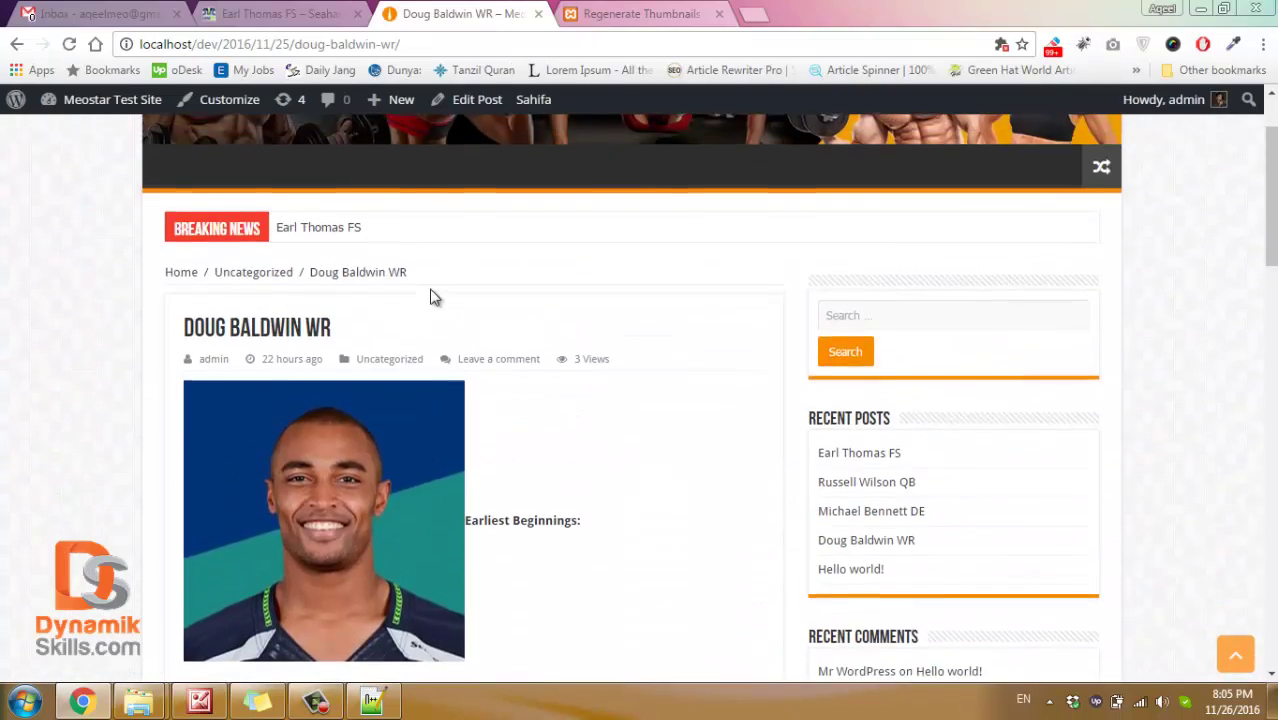
scroll(431, 296, down, 9)
scroll(434, 345, down, 2)
scroll(434, 348, down, 1)
scroll(434, 348, down, 2)
scroll(436, 366, down, 2)
scroll(436, 366, down, 1)
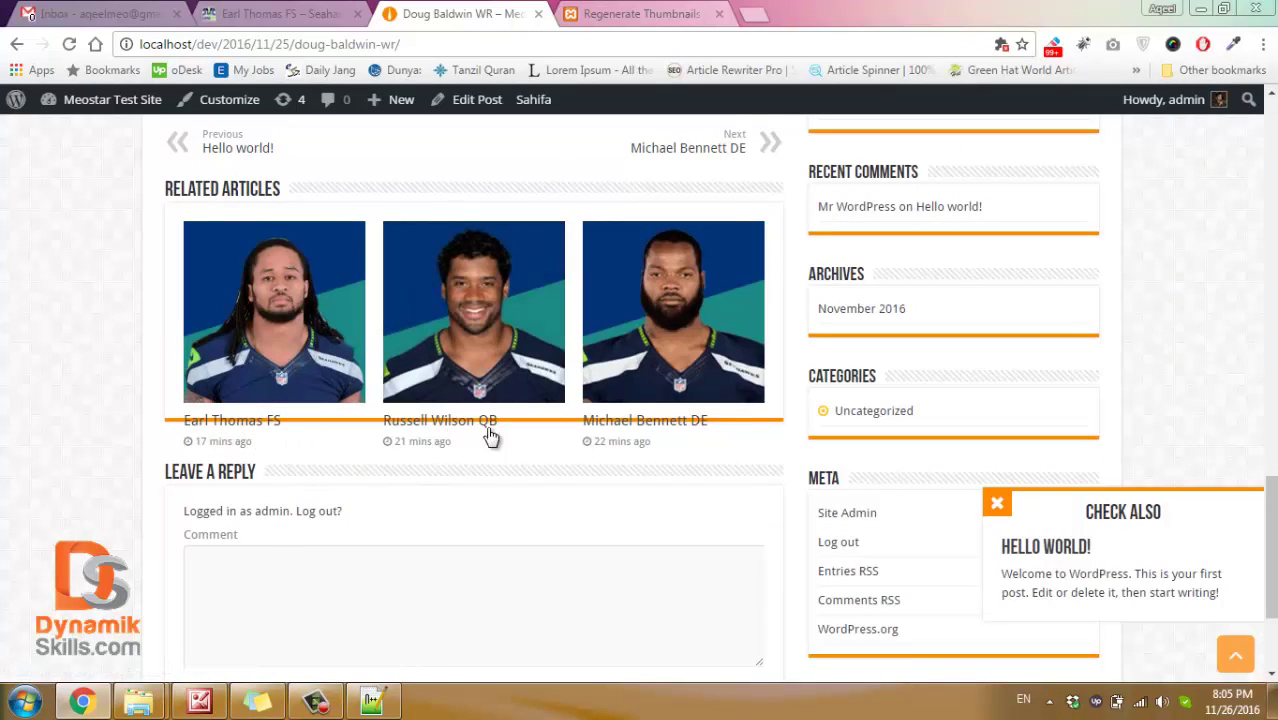
drag(738, 432, 437, 408)
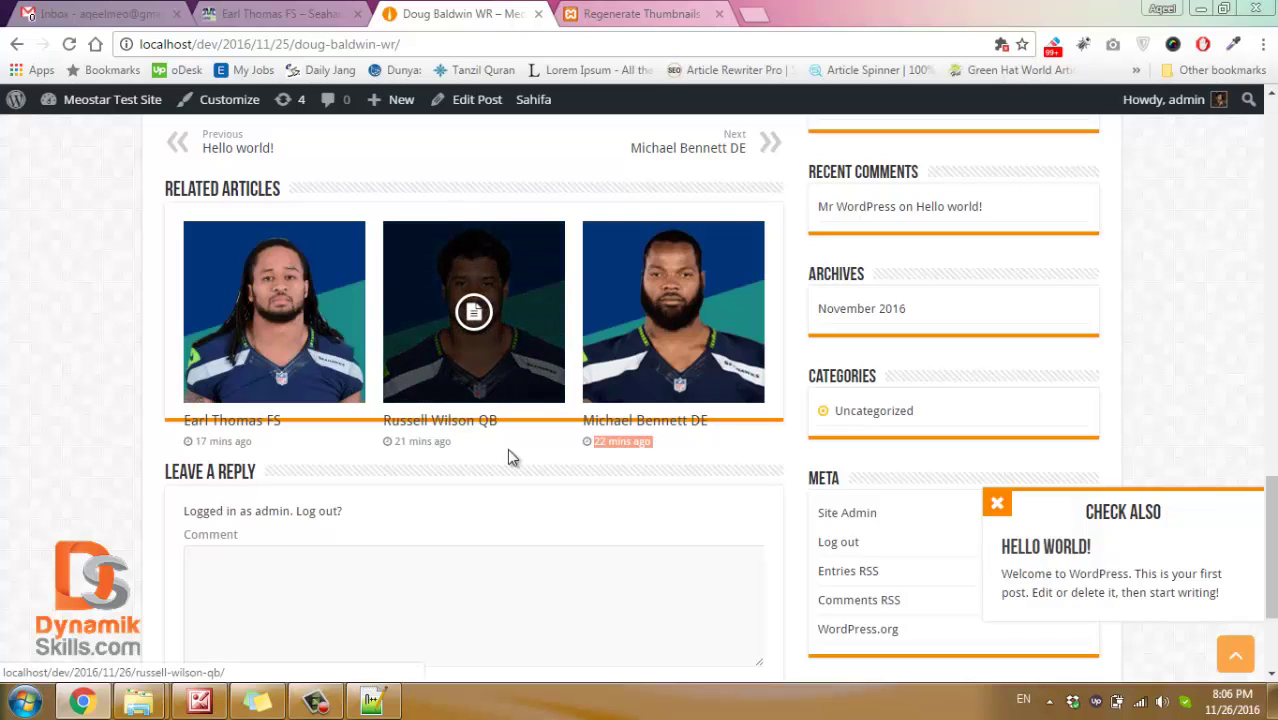
click(373, 701)
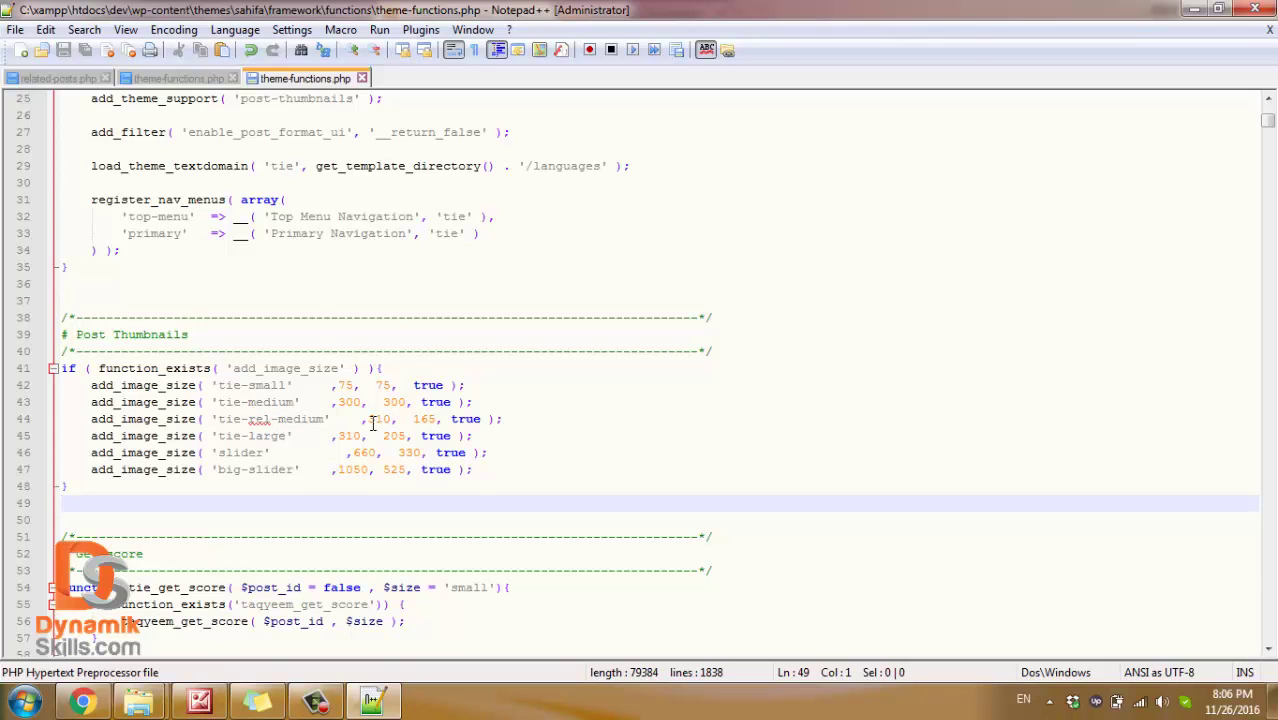
- In Explorer, go from the functions folder up to framework and into the Sahifa parts folder
click(84, 701)
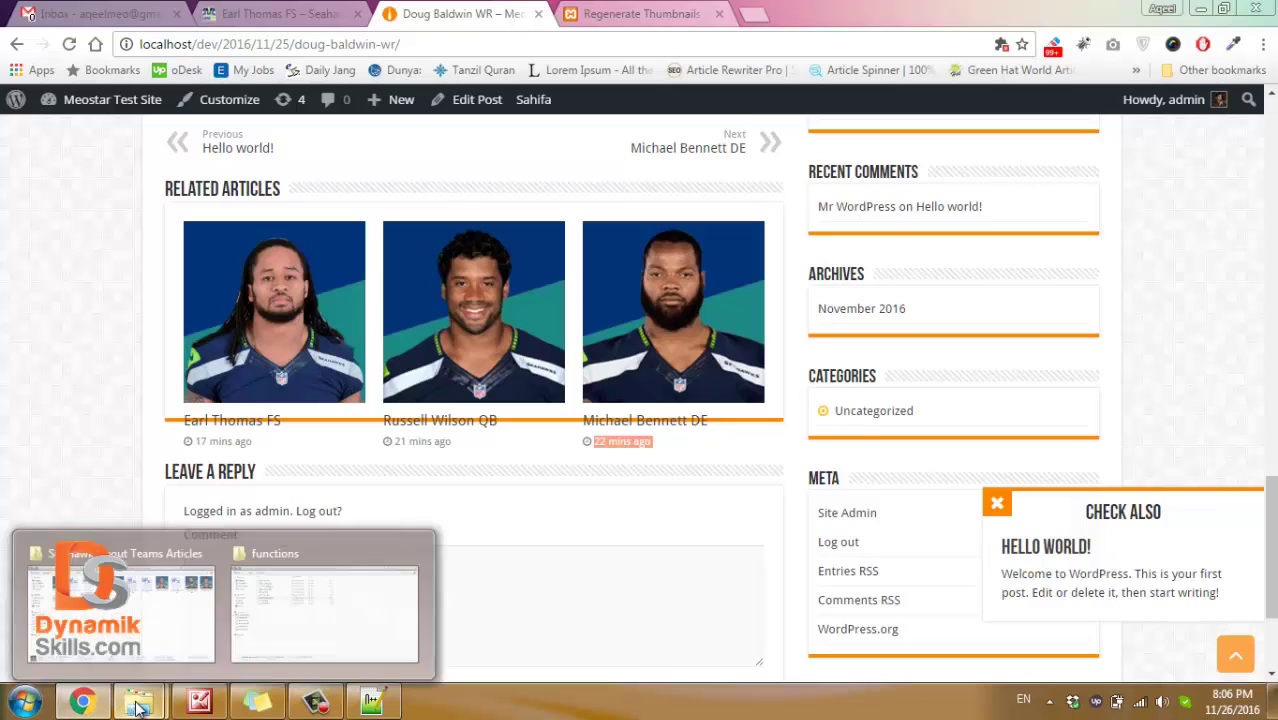
click(282, 588)
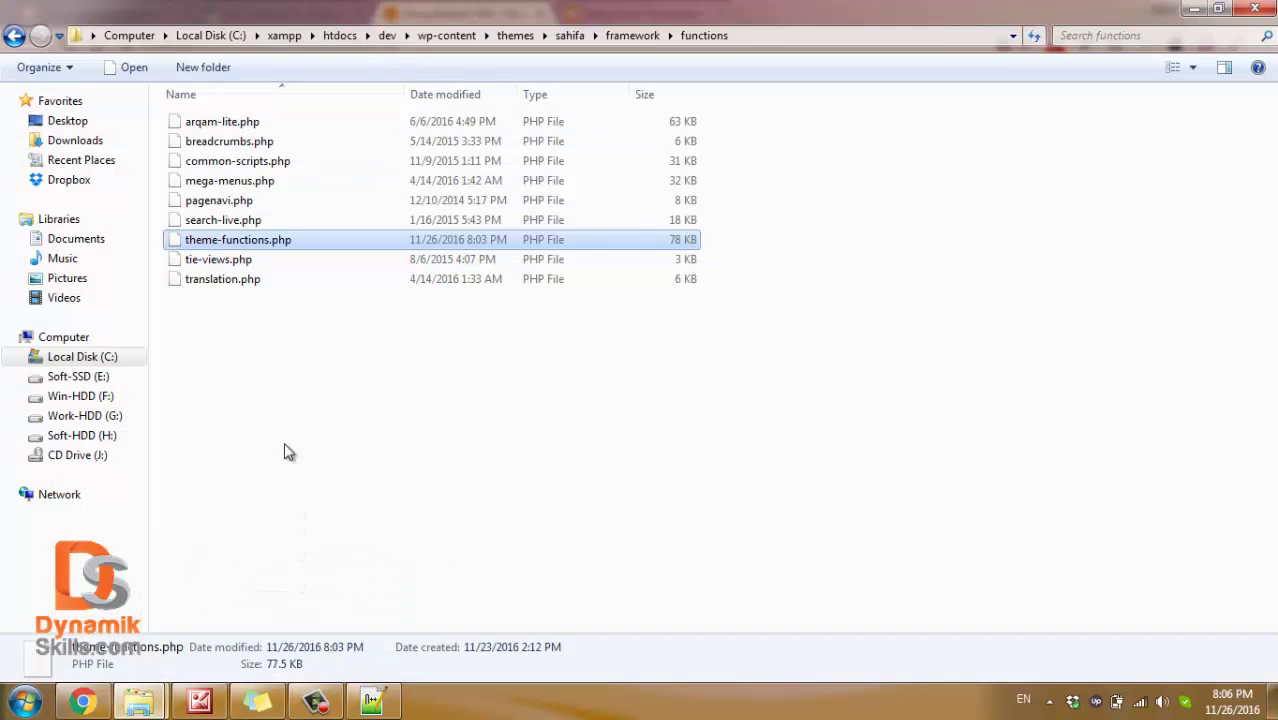
click(13, 36)
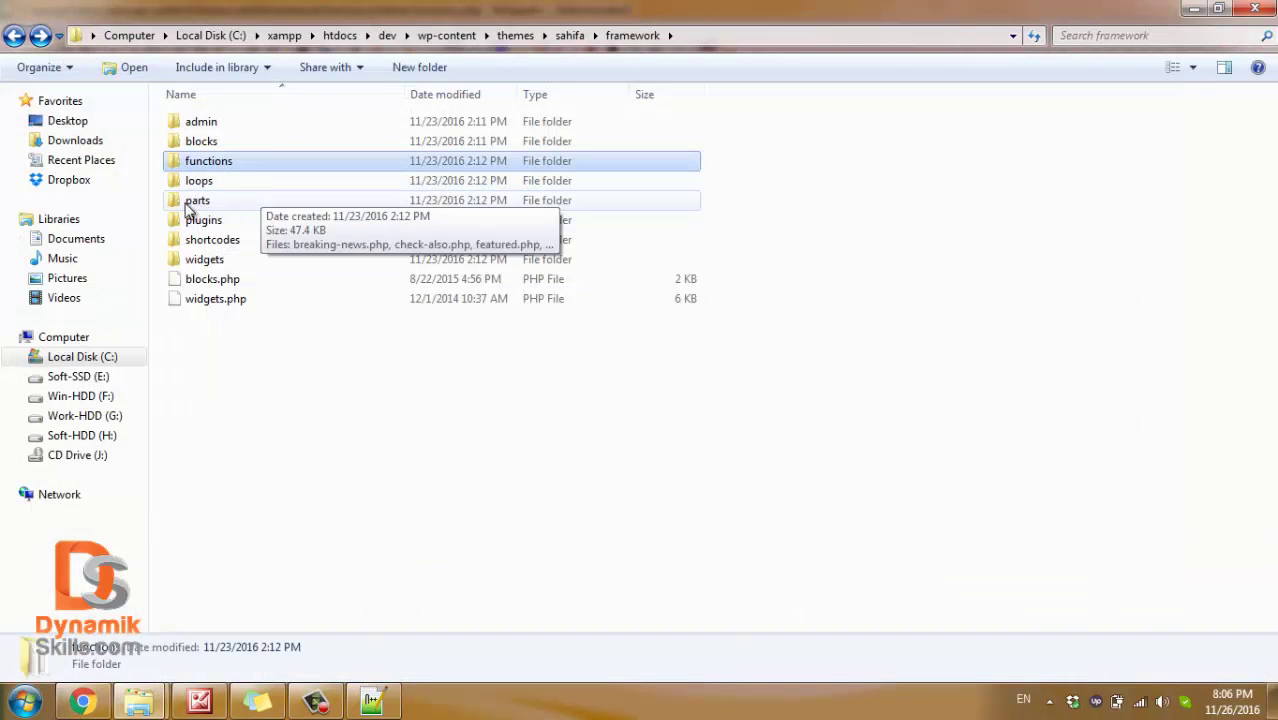
double_click(197, 203)
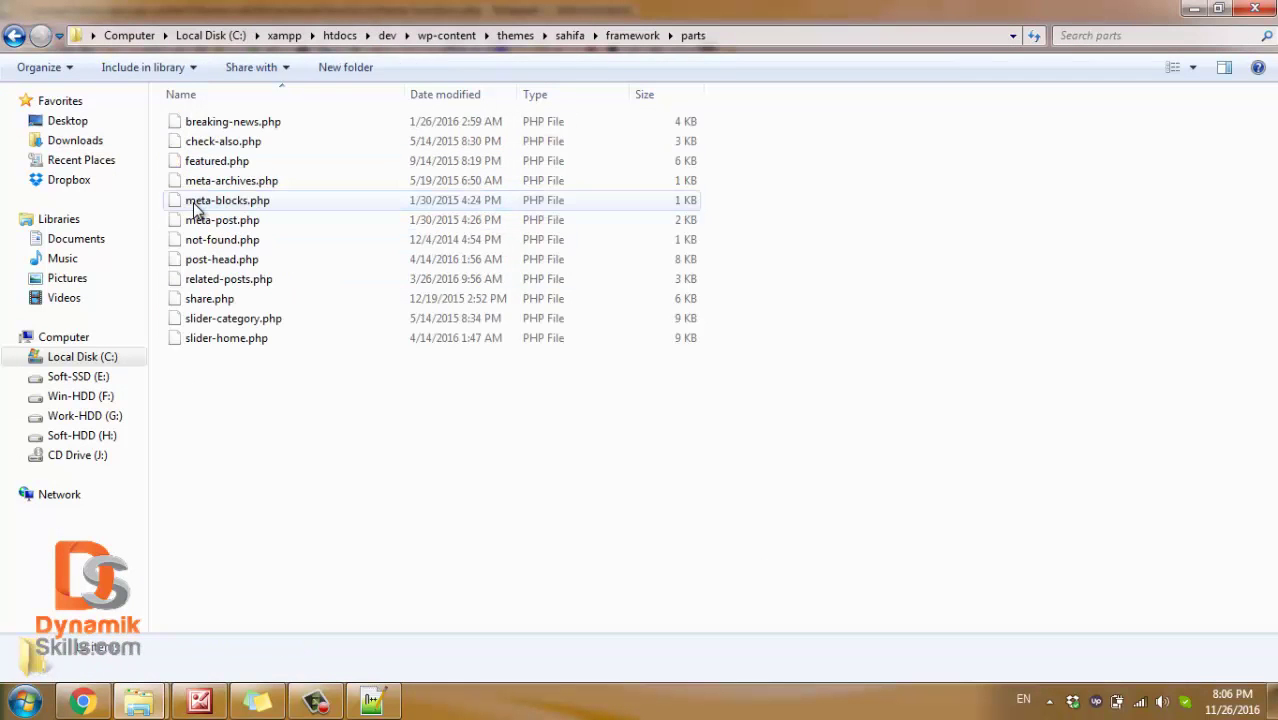
- Open related-posts.php in Notepad++ via Edit with Notepad++
click(222, 283)
right_click(222, 283)
click(268, 316)
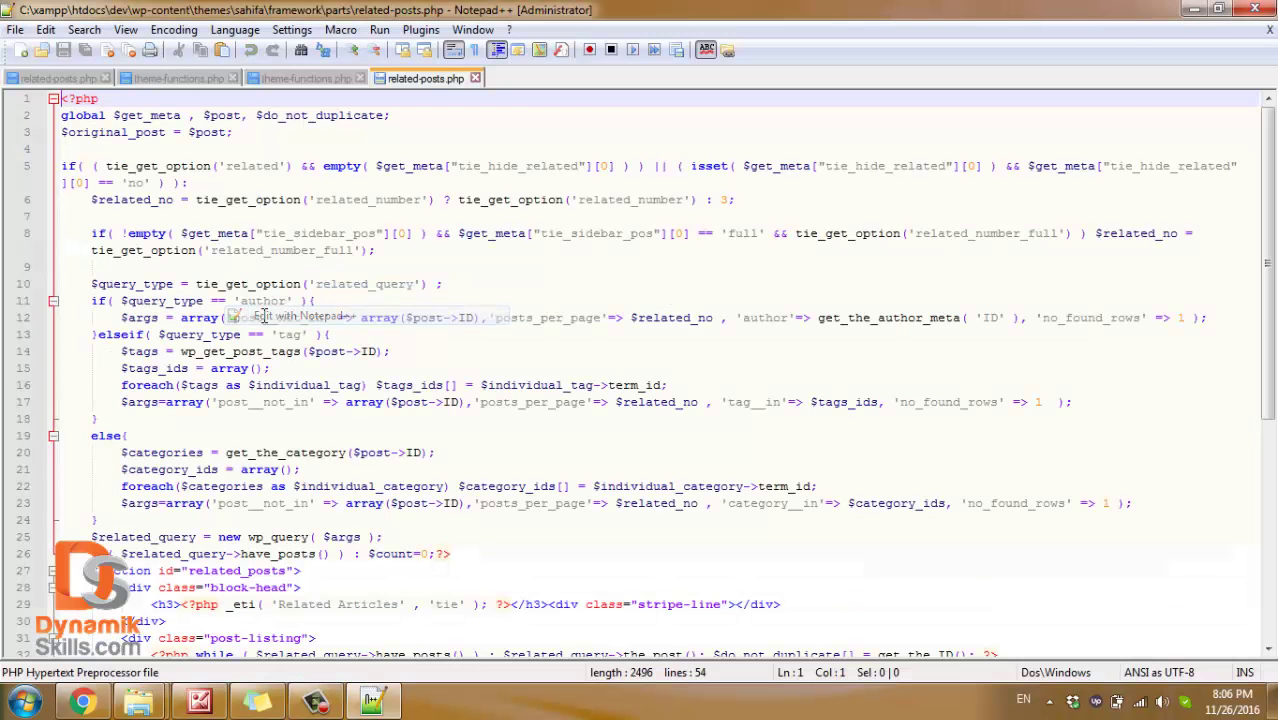
scroll(264, 317, down, 3)
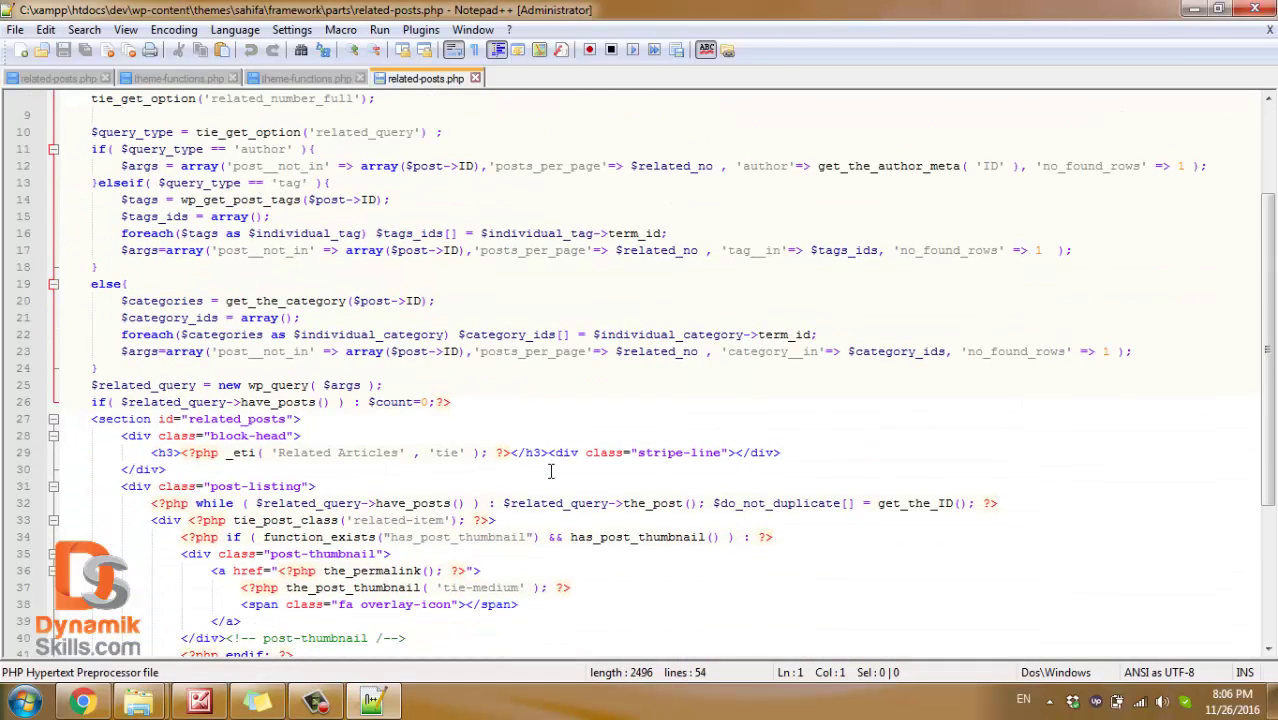
- Locate the tie-medium thumbnail call on line 37, then bring theme-functions.php back to front
key(ctrl+f)
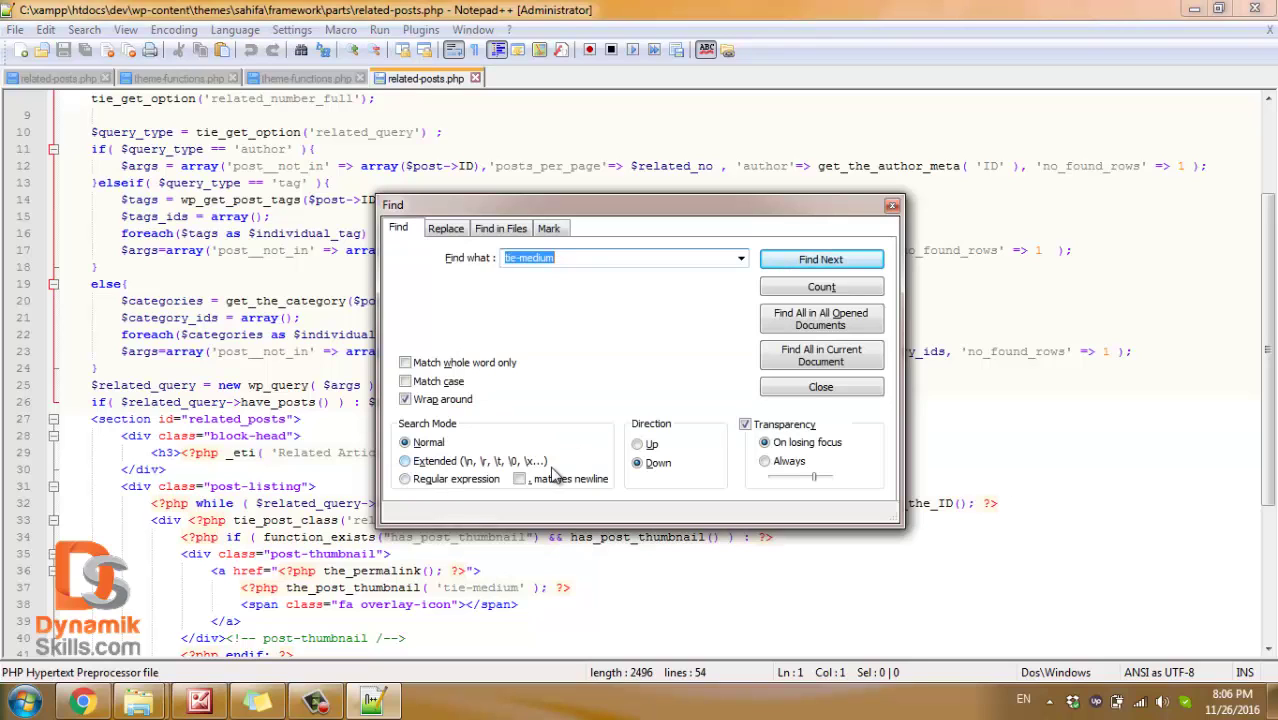
key(Return)
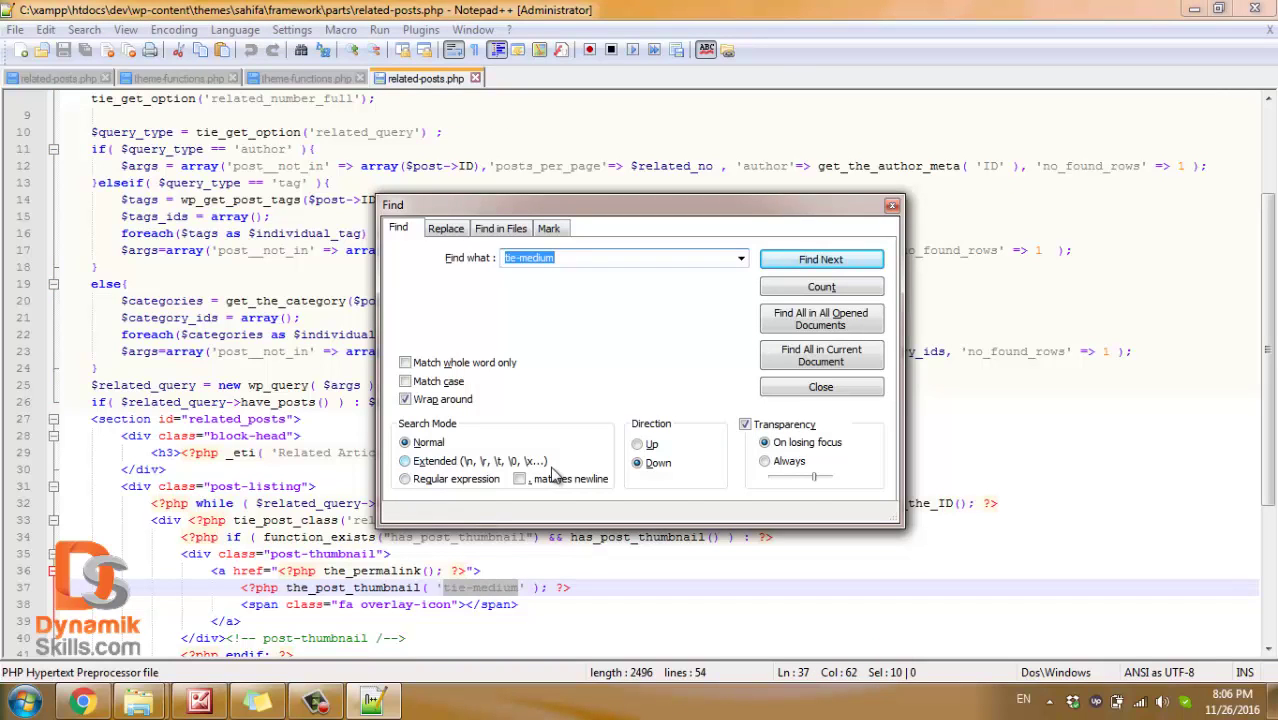
click(891, 205)
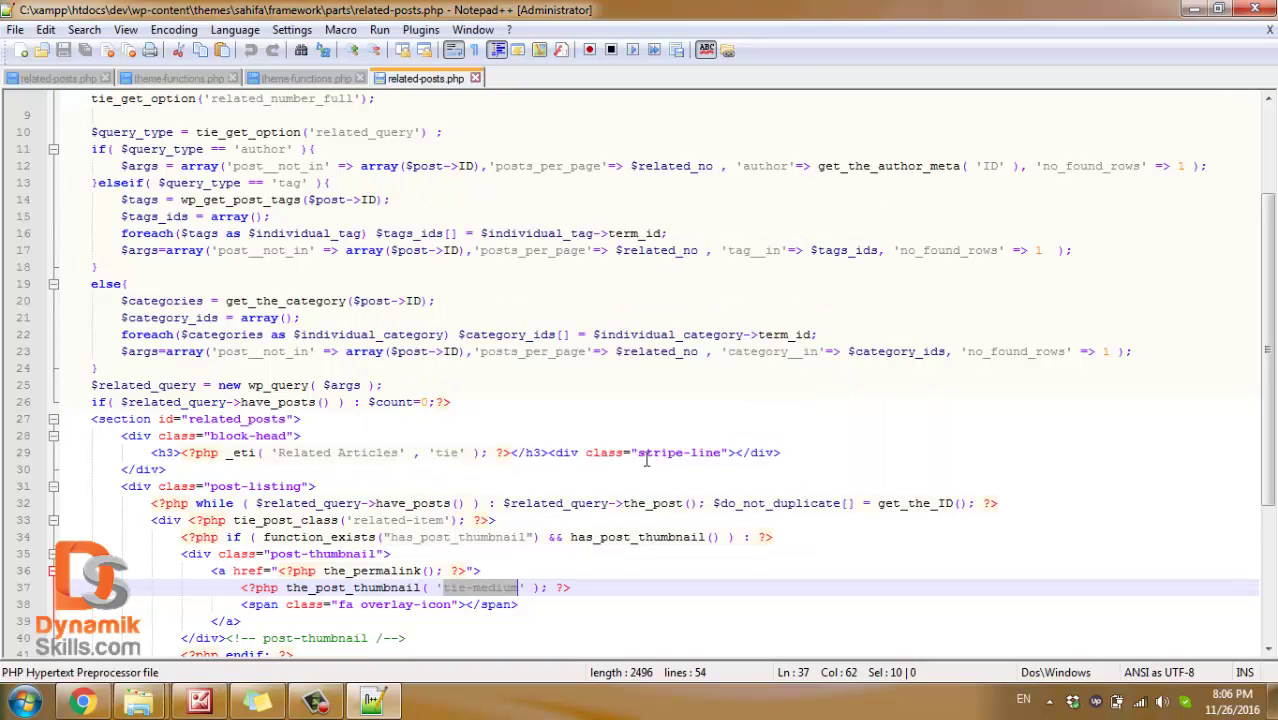
click(511, 588)
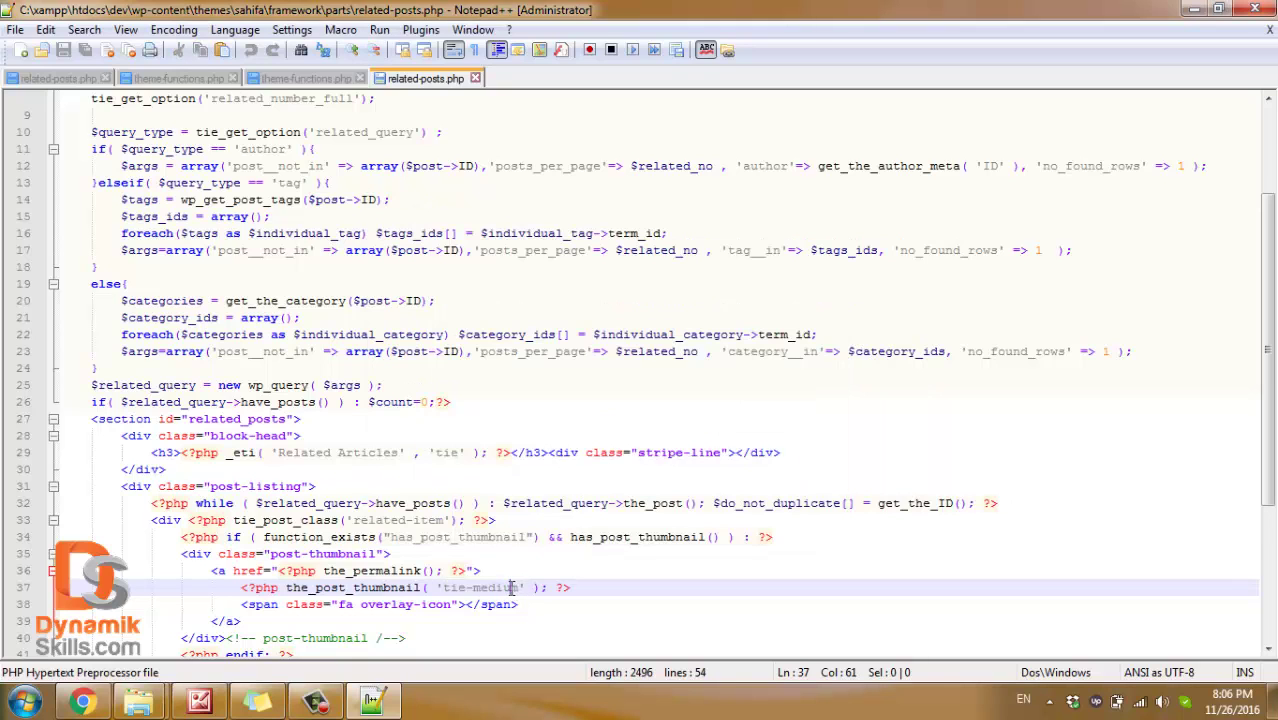
scroll(500, 570, down, 1)
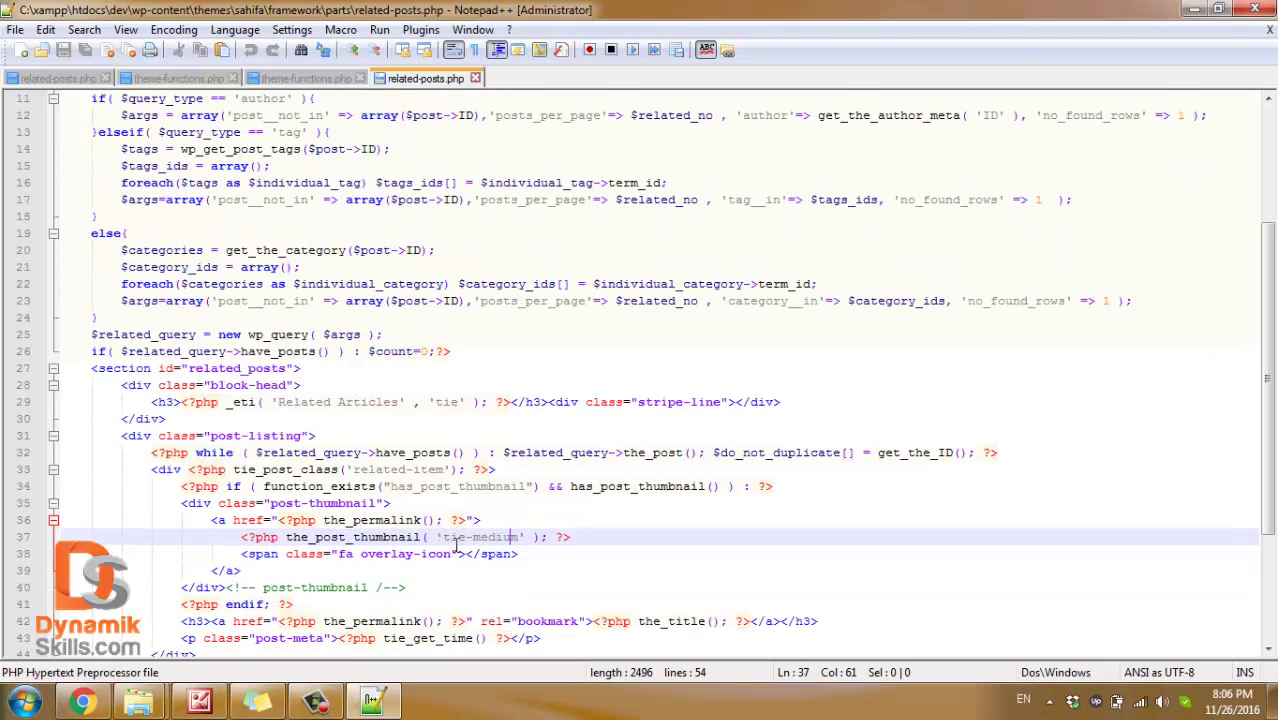
click(371, 702)
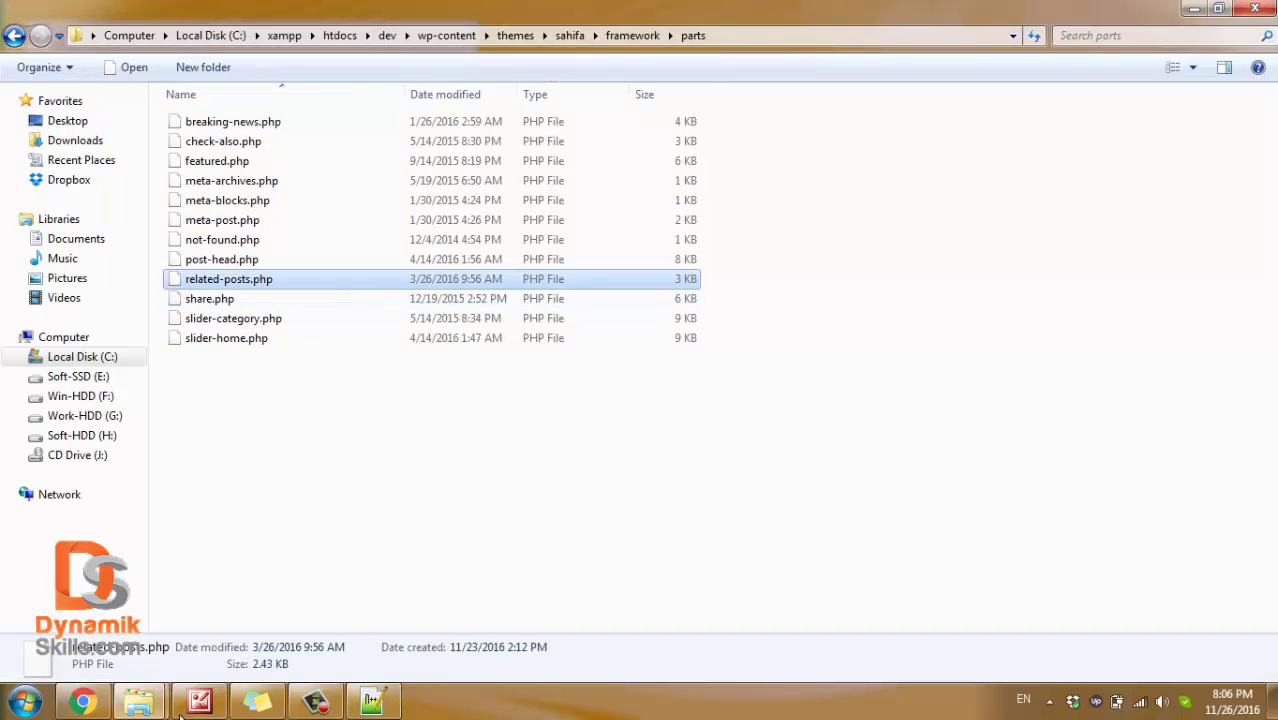
double_click(235, 280)
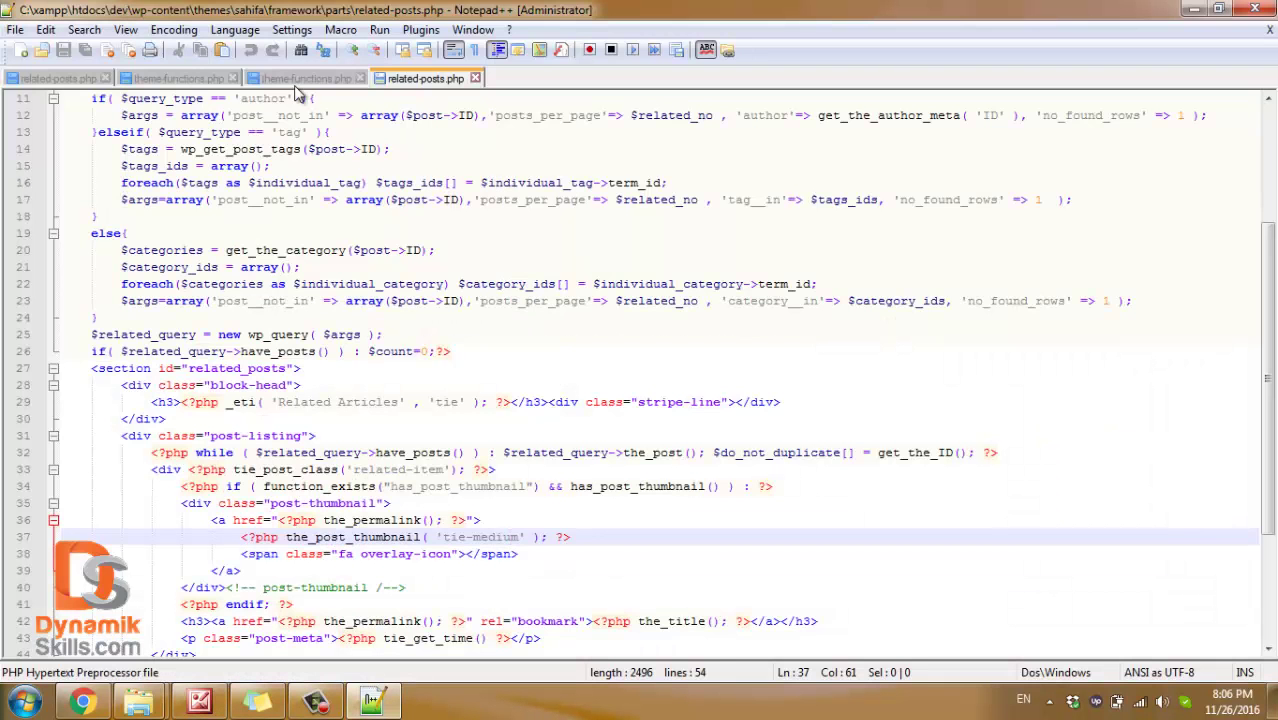
click(300, 78)
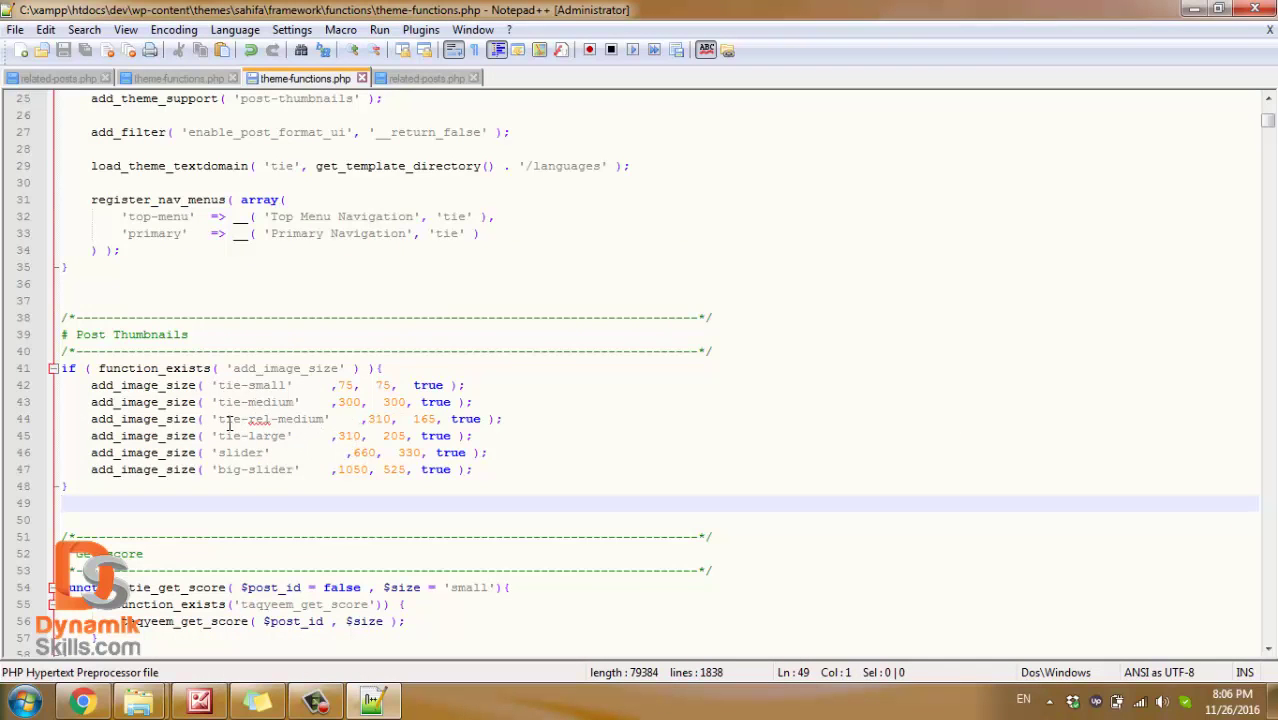
- Copy the tie-rel-medium size name from theme-functions.php
drag(219, 419, 326, 419)
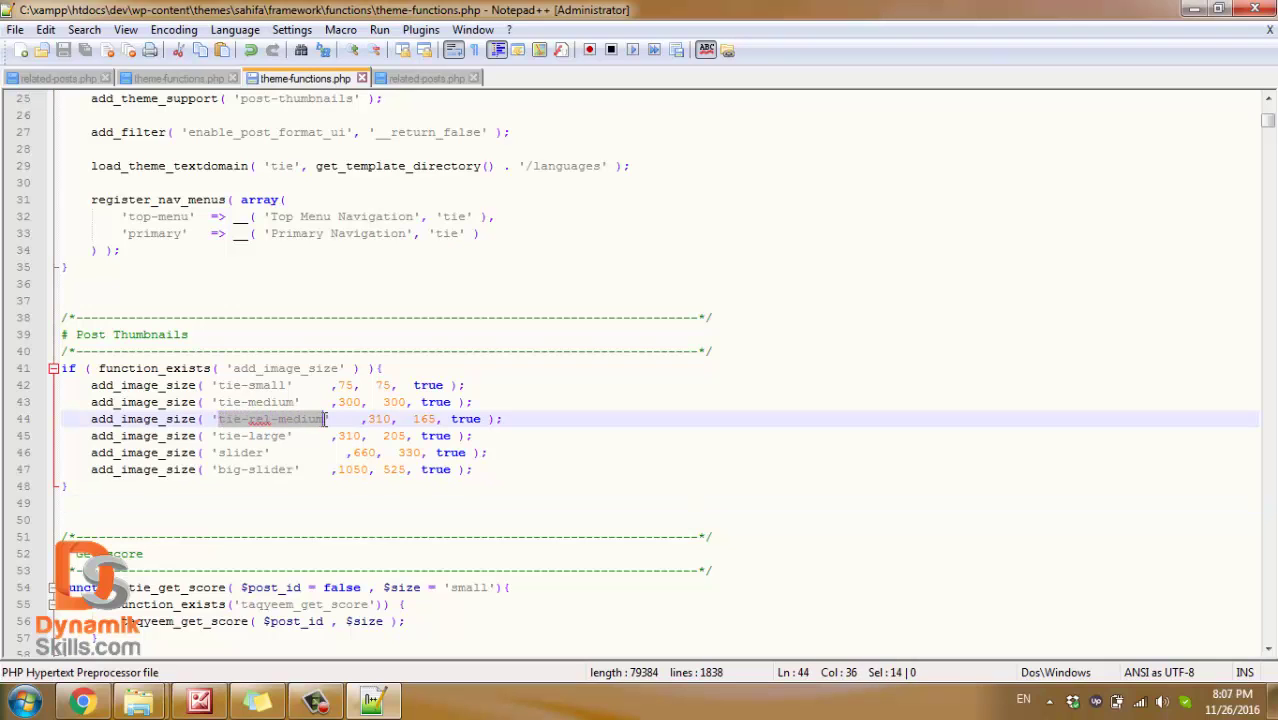
right_click(296, 428)
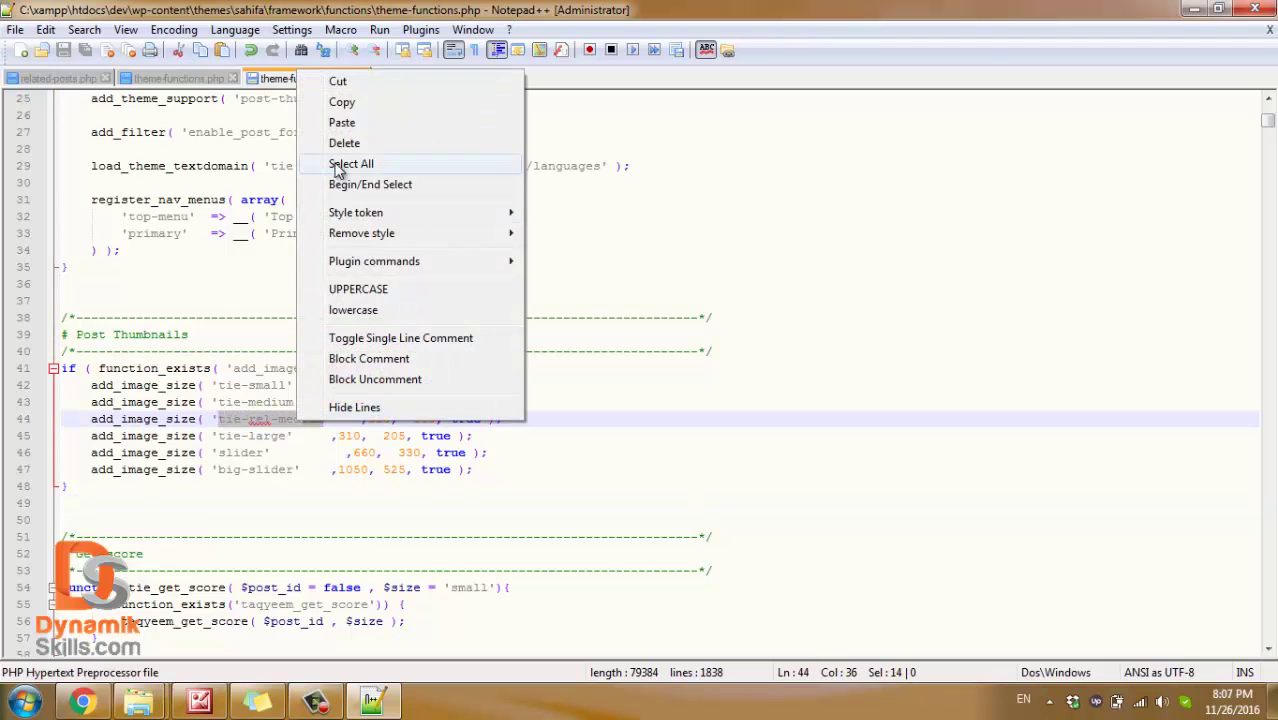
click(348, 102)
- Change related-posts.php line 37 to request tie-rel-medium and save the file
click(372, 703)
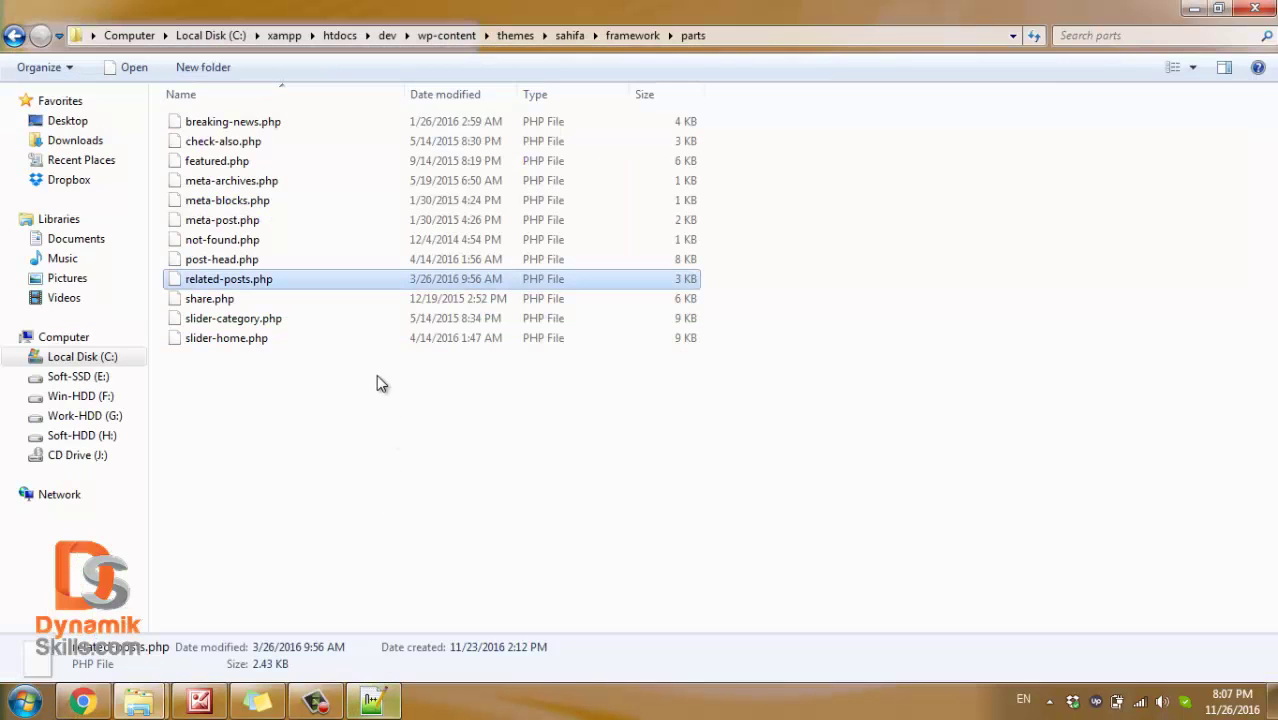
key(Return)
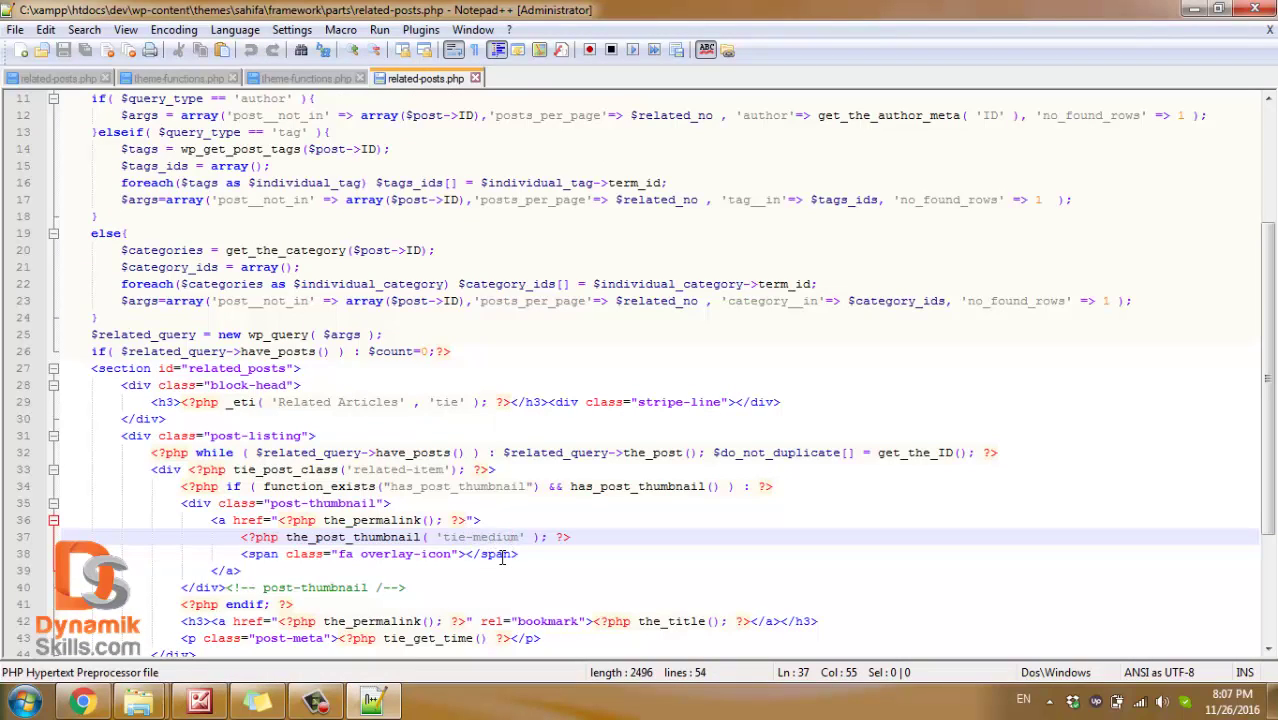
text(-)
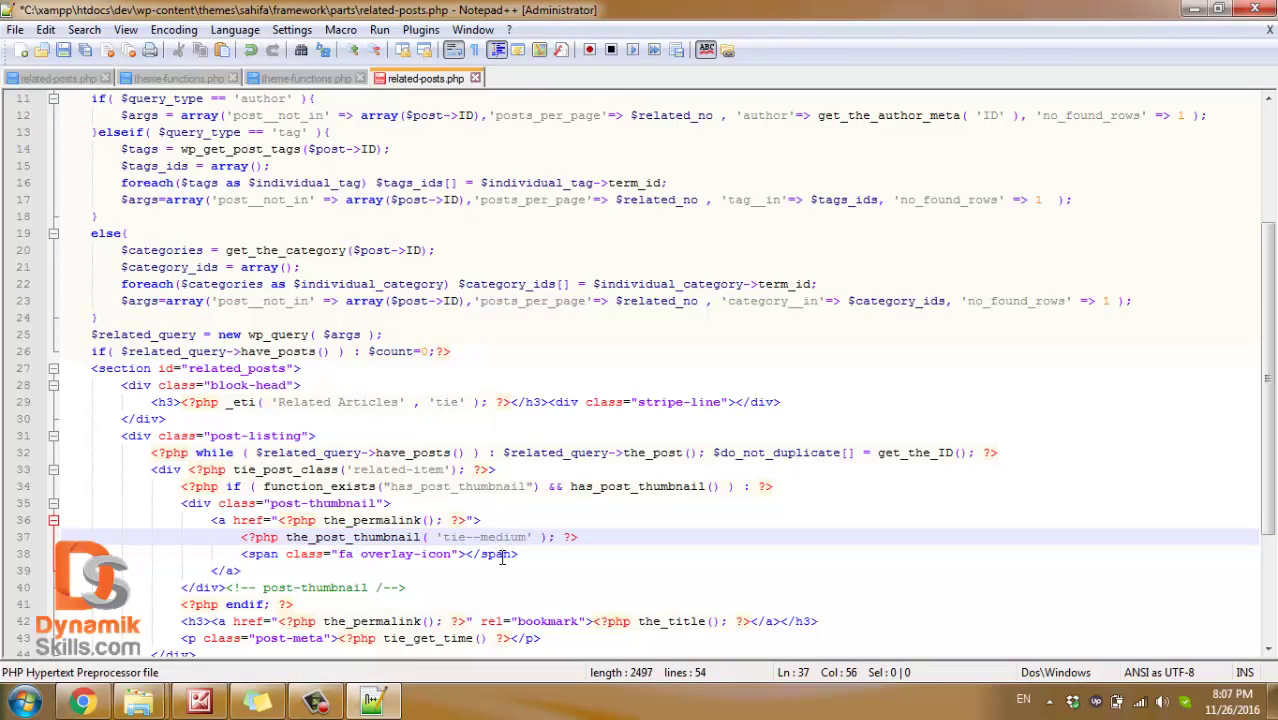
text(rel)
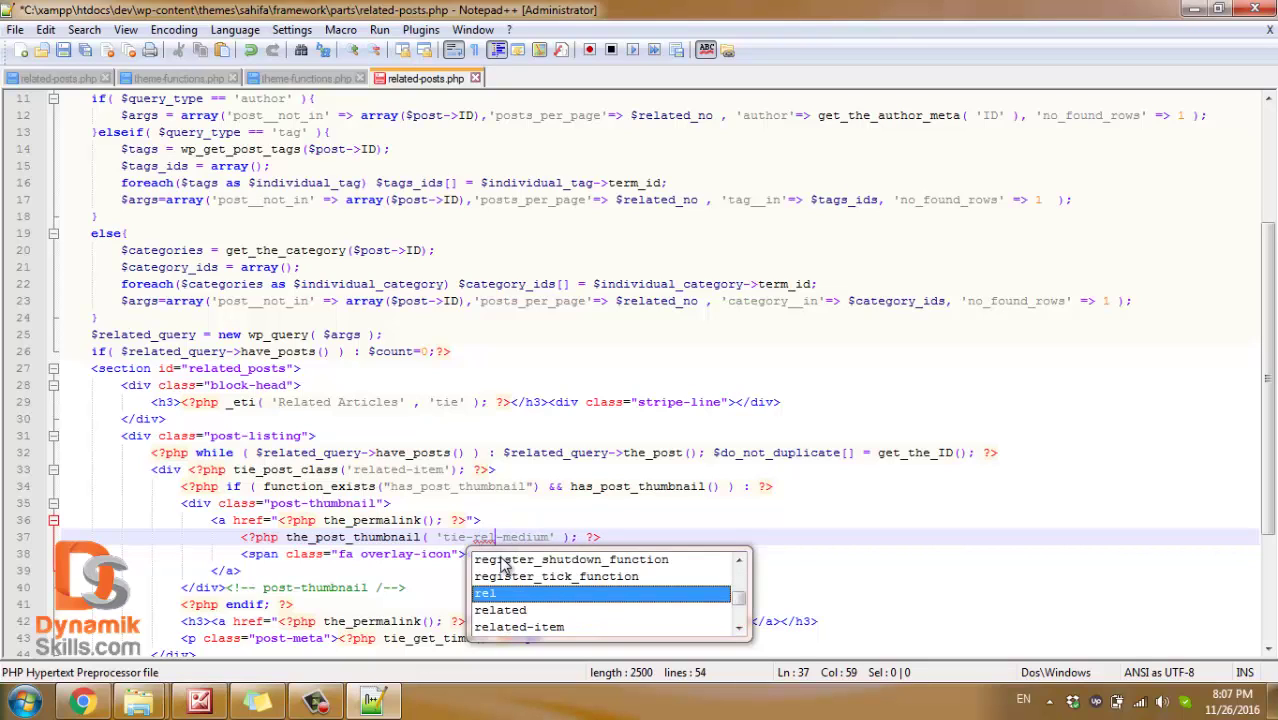
click(825, 535)
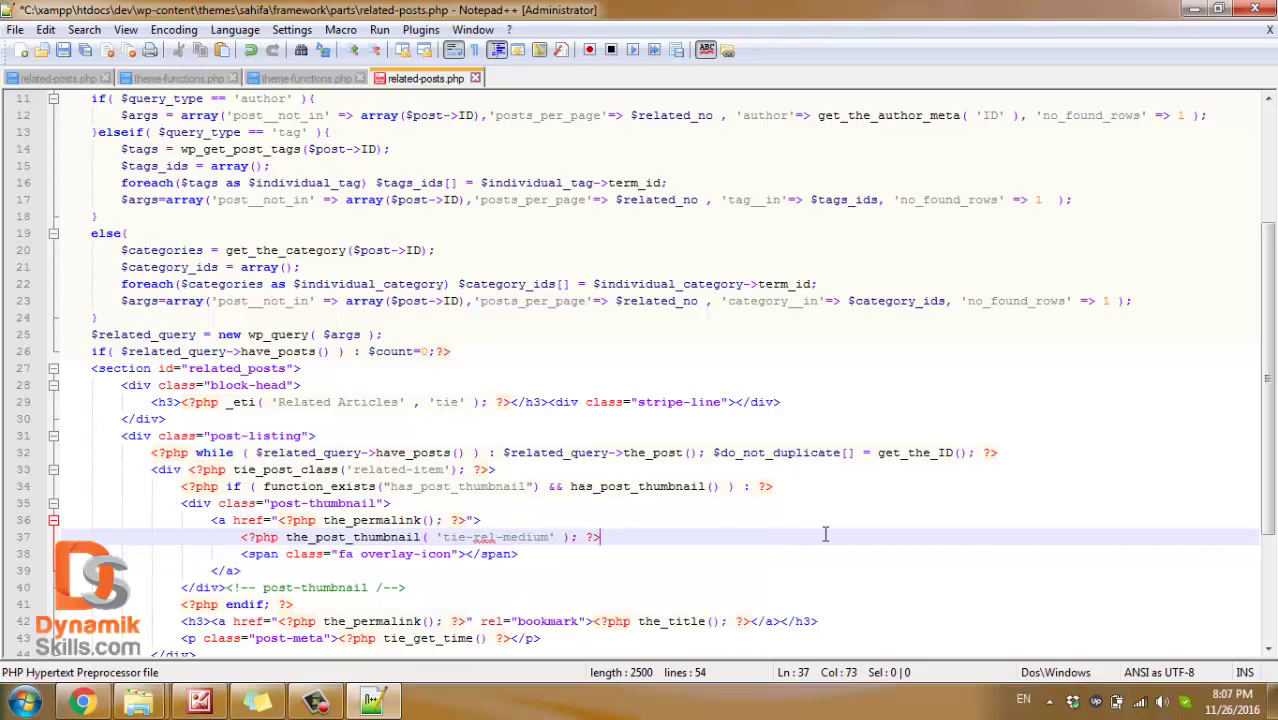
click(68, 52)
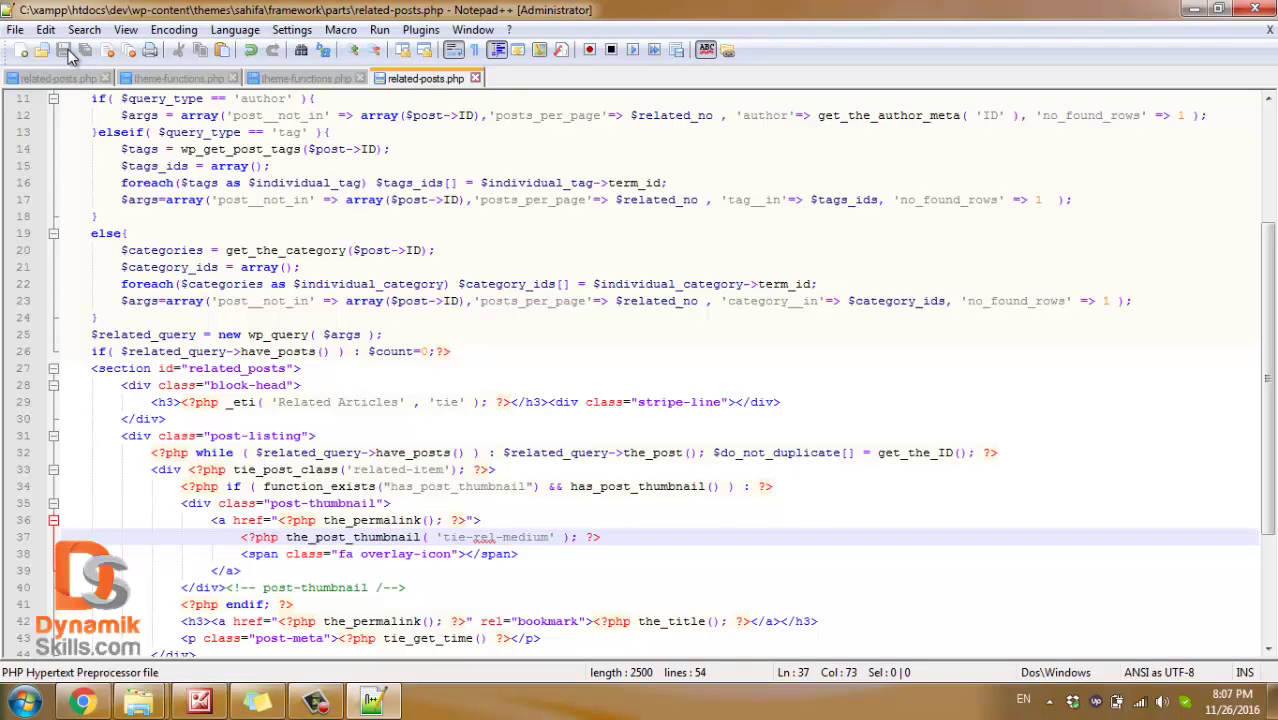
- Reload the Doug Baldwin WR post to see wide, short Related Articles thumbnails
click(82, 701)
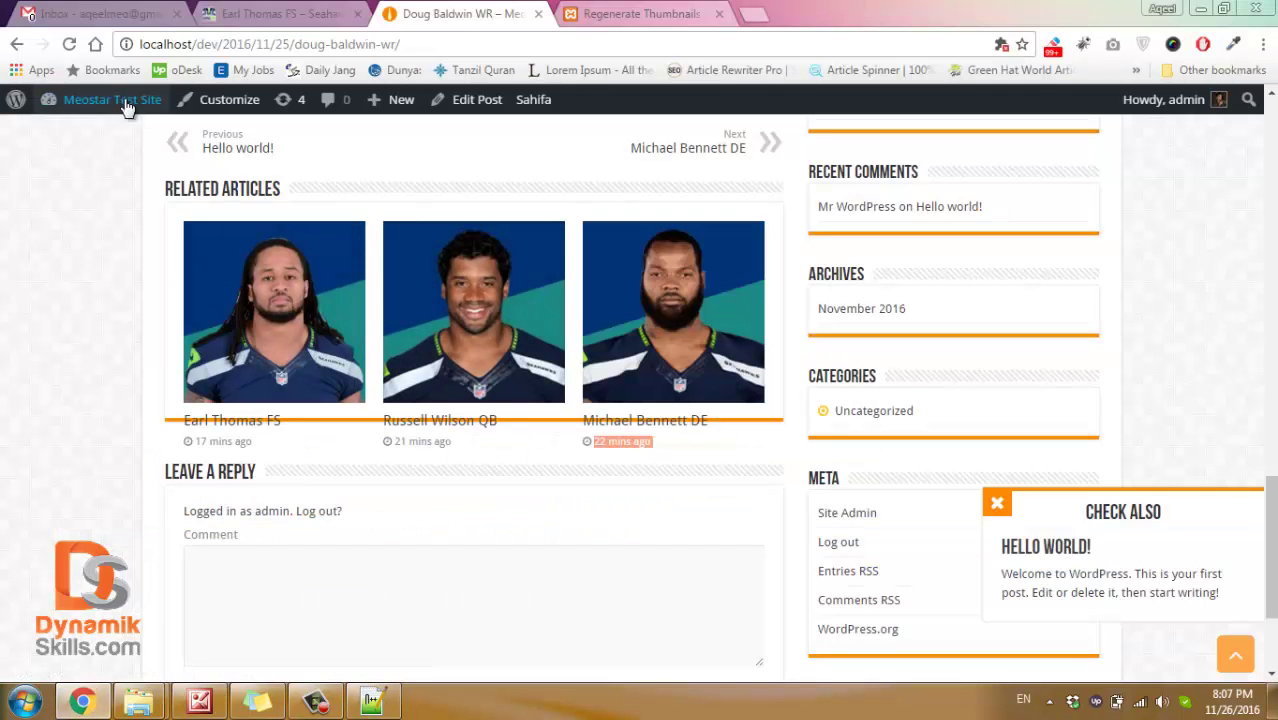
click(69, 45)
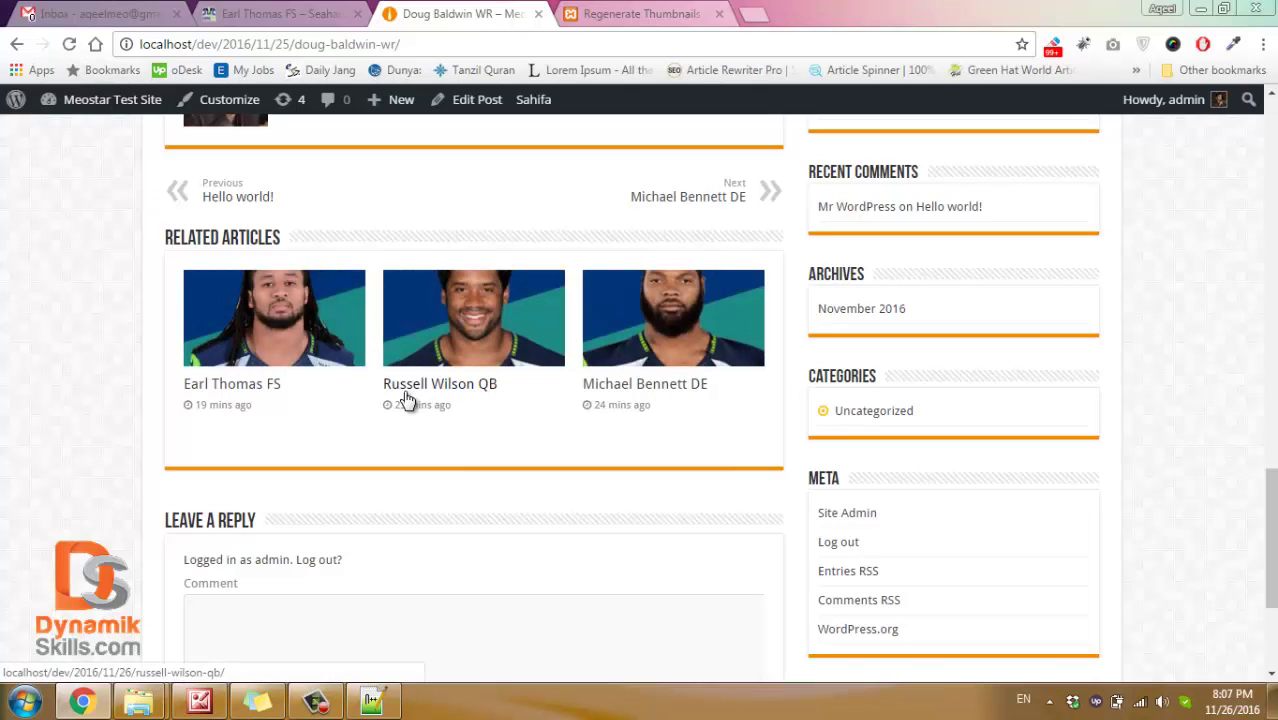
scroll(370, 447, up, 1)
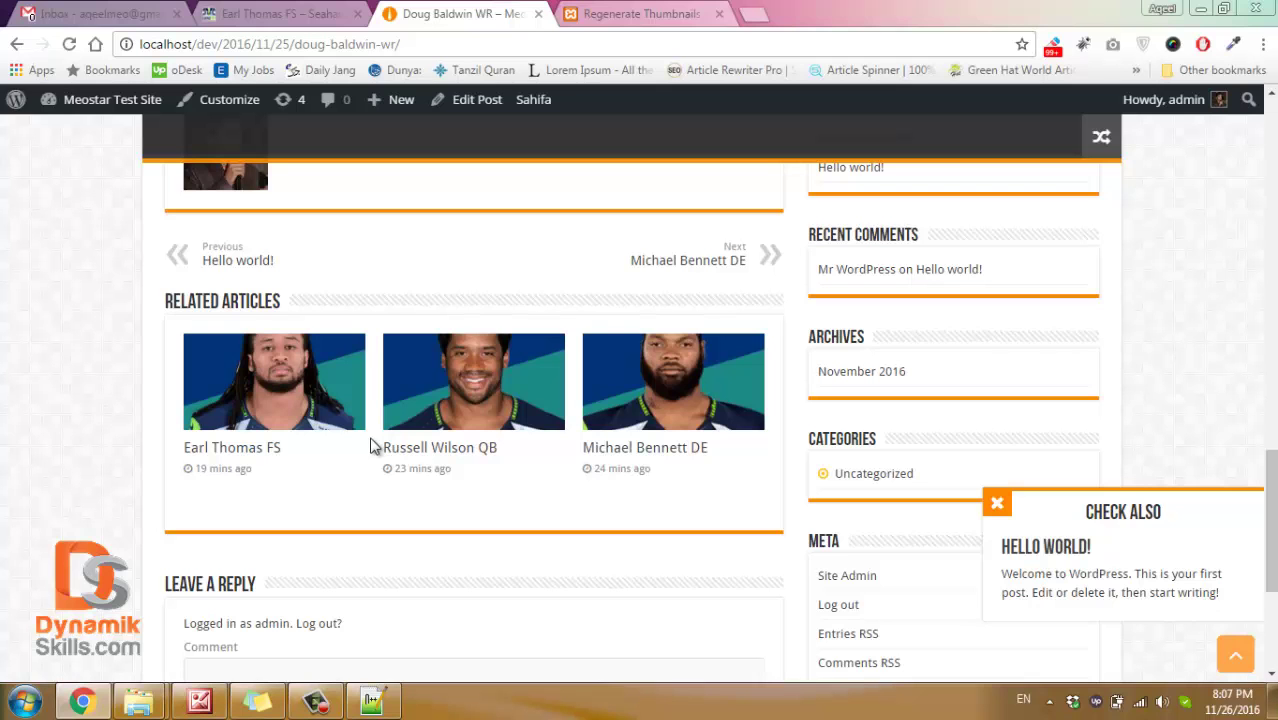
scroll(370, 447, up, 2)
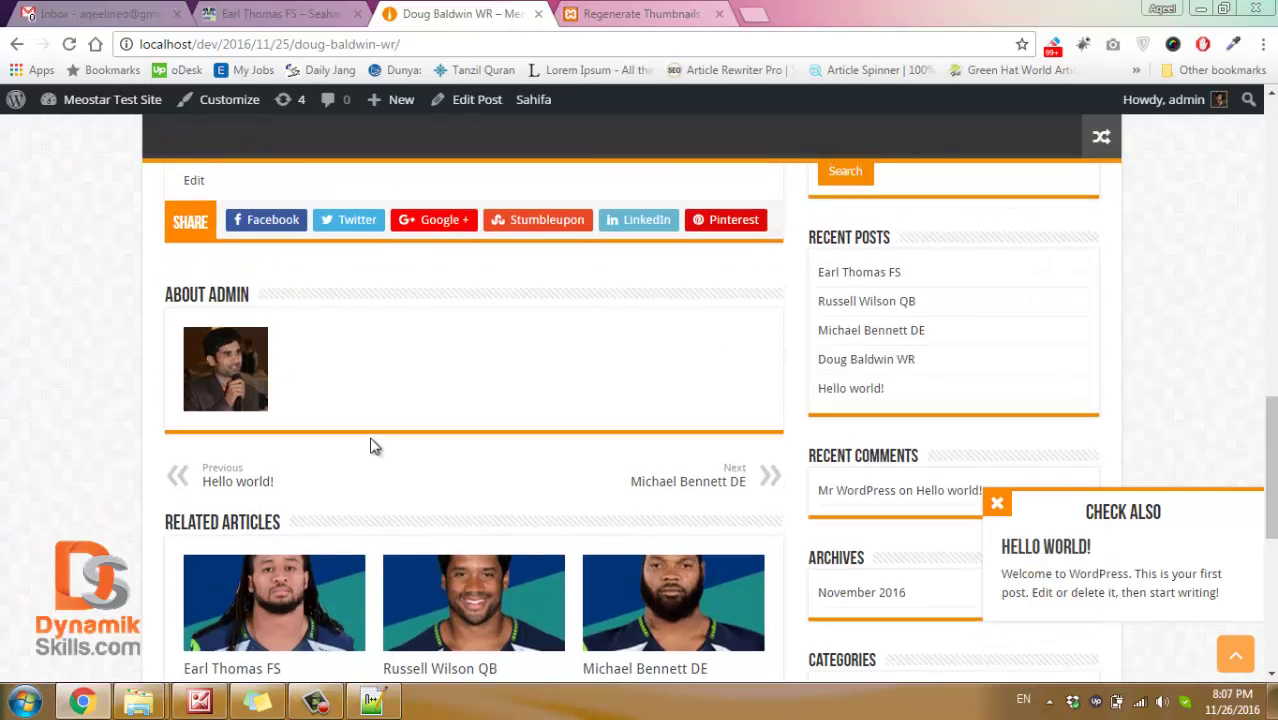
scroll(370, 447, up, 1)
scroll(370, 447, up, 3)
scroll(366, 420, up, 5)
scroll(366, 415, up, 5)
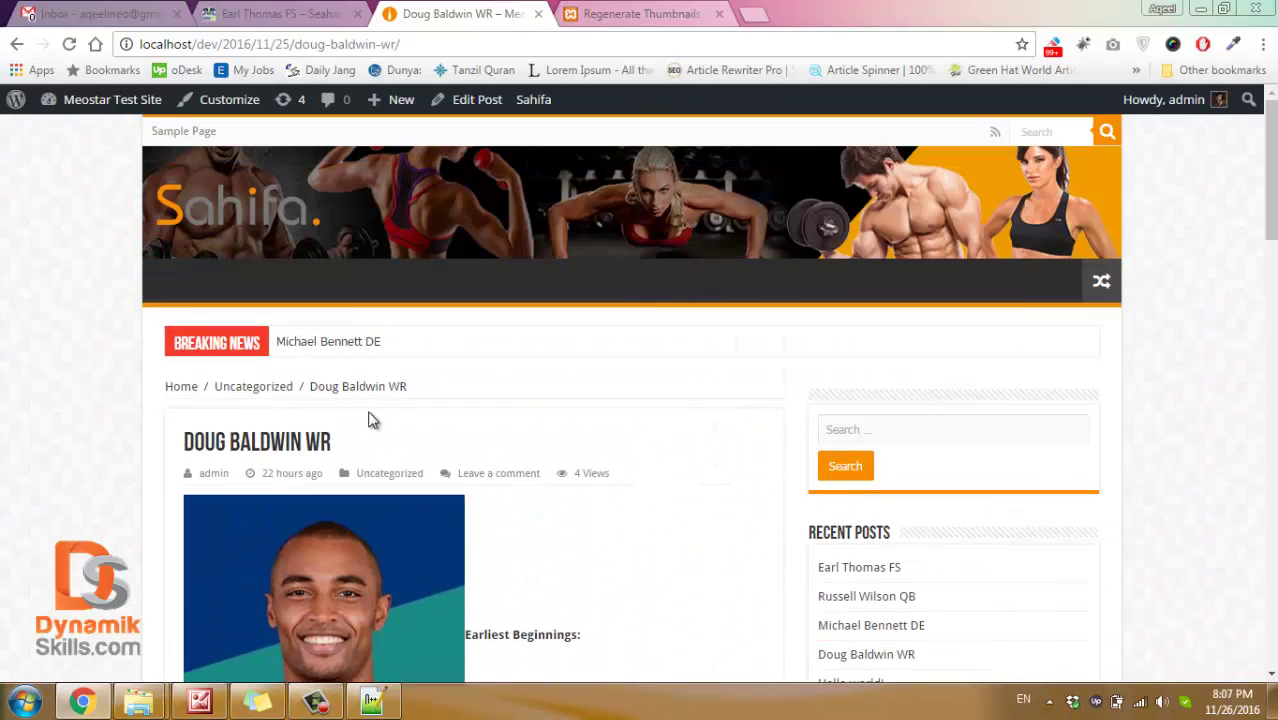
- Check tie-rel-medium's 310 by 165 size in theme-functions.php, then return to the Doug Baldwin WR post
click(372, 700)
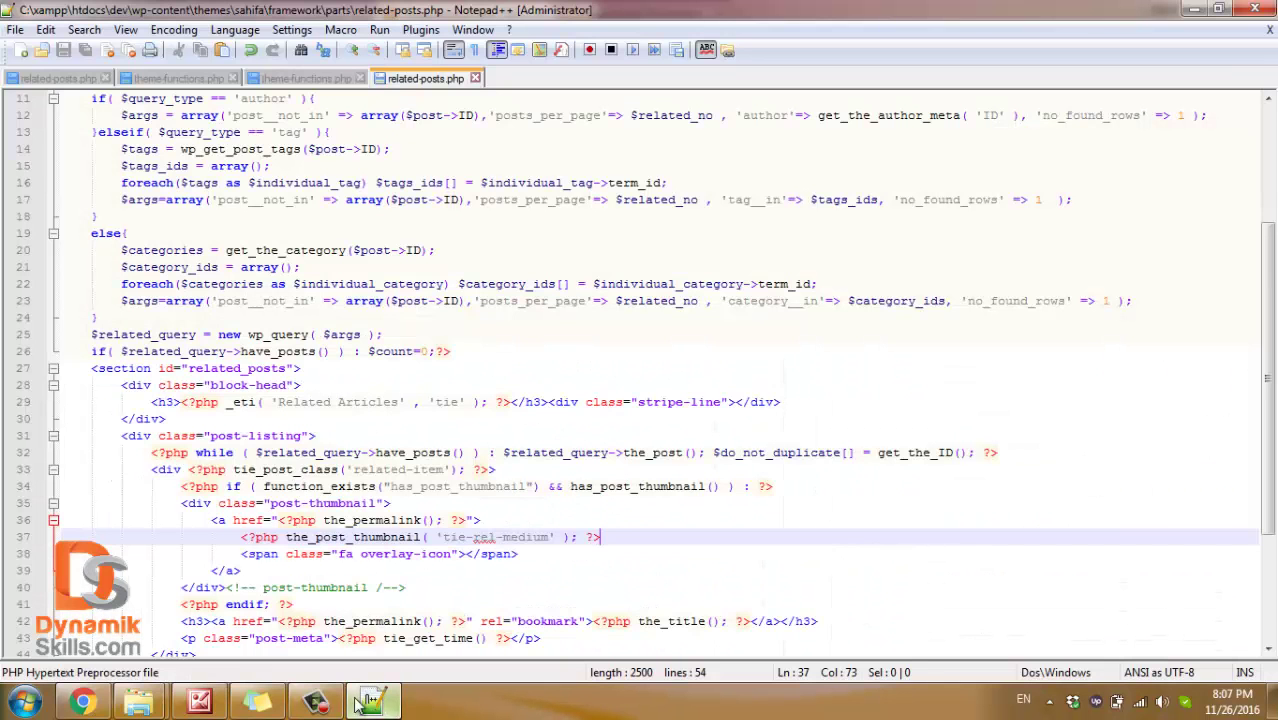
click(305, 78)
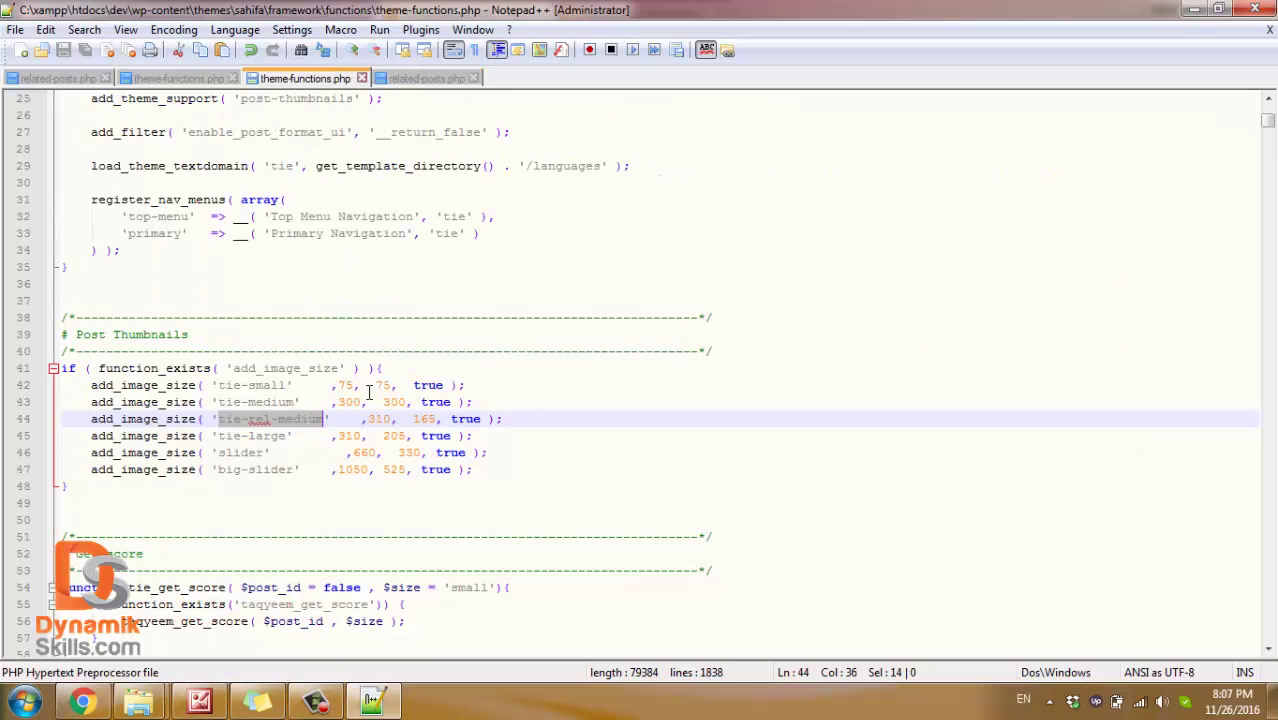
click(372, 700)
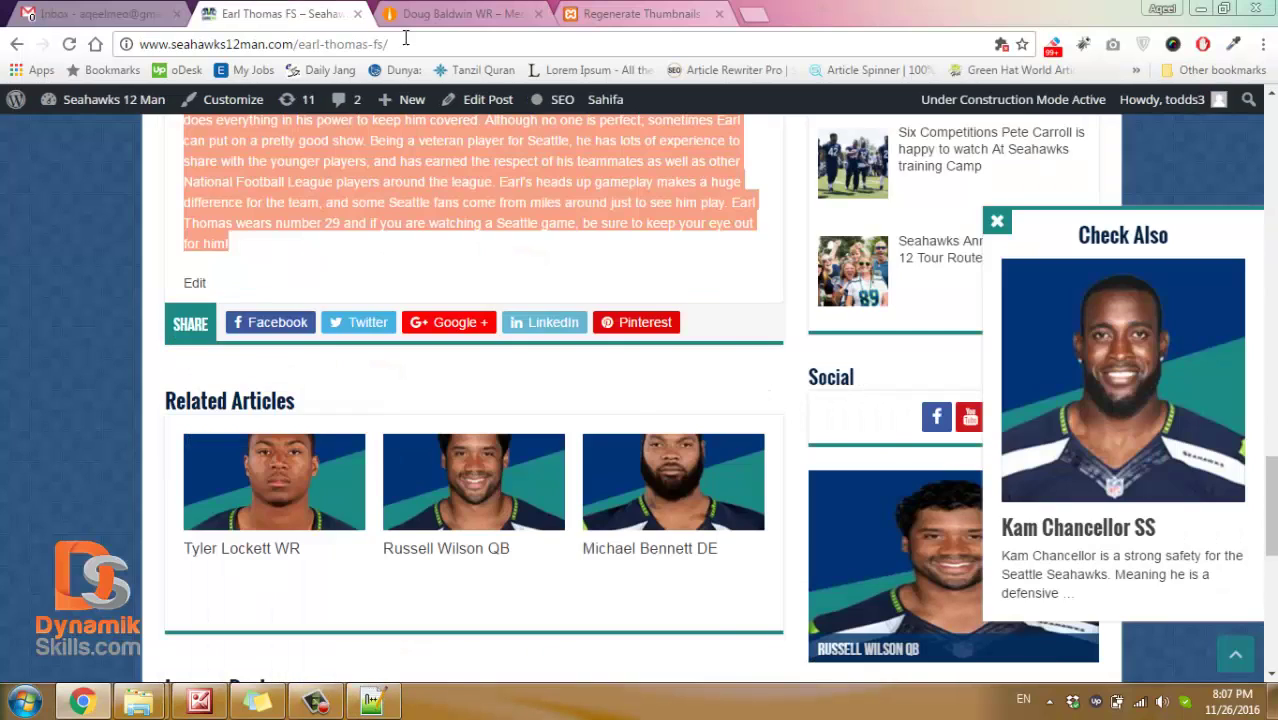
click(436, 12)
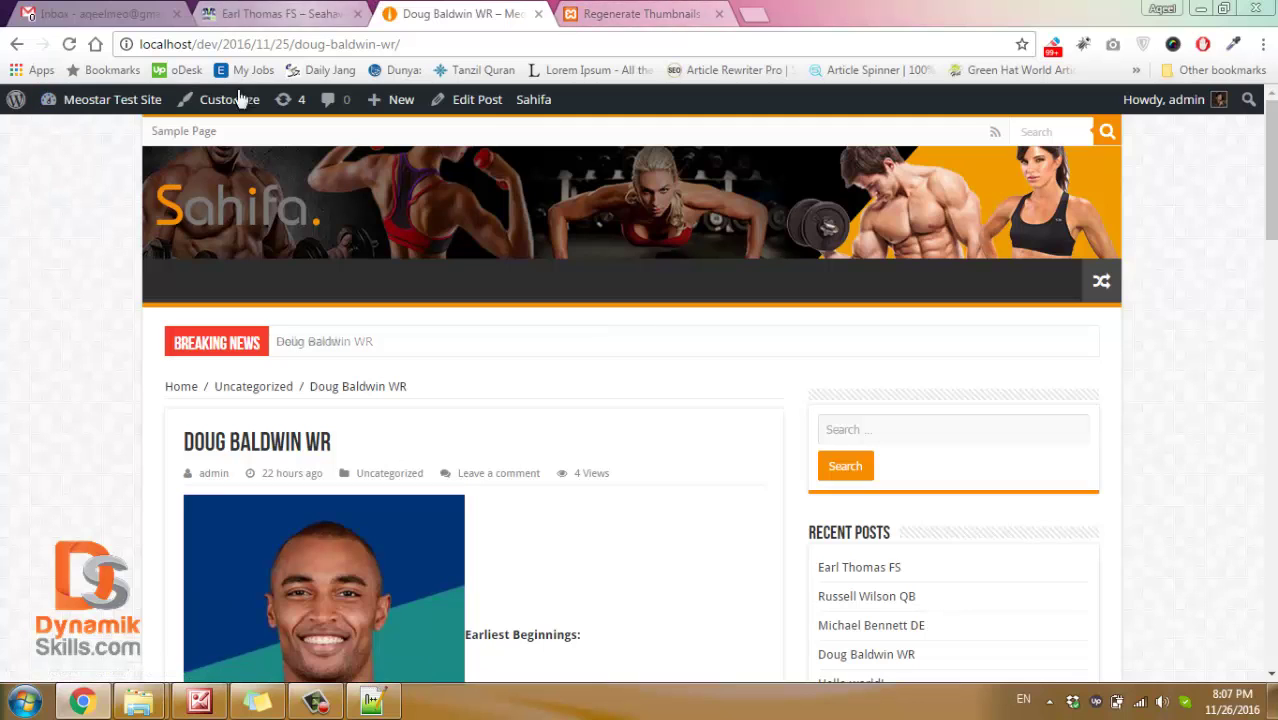
- Delete the Recent Posts widget from the sidebar on the Widgets page
mouse_move(112, 99)
click(64, 181)
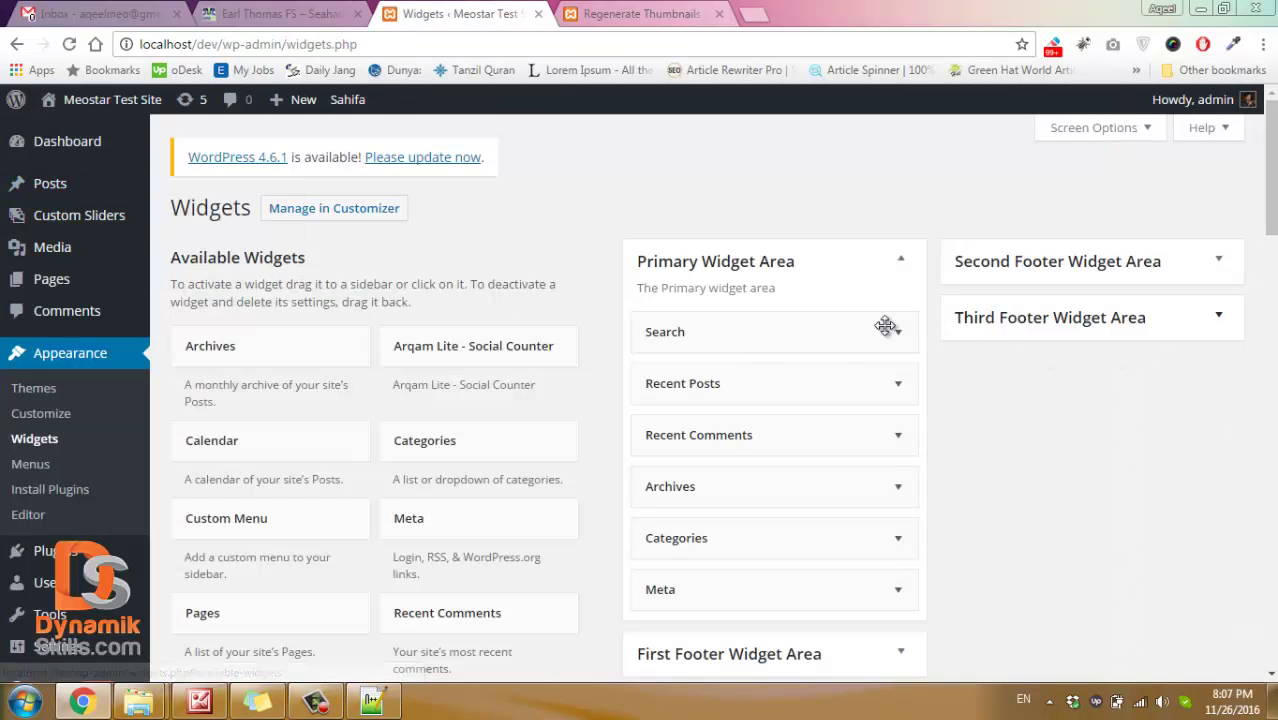
scroll(680, 392, down, 1)
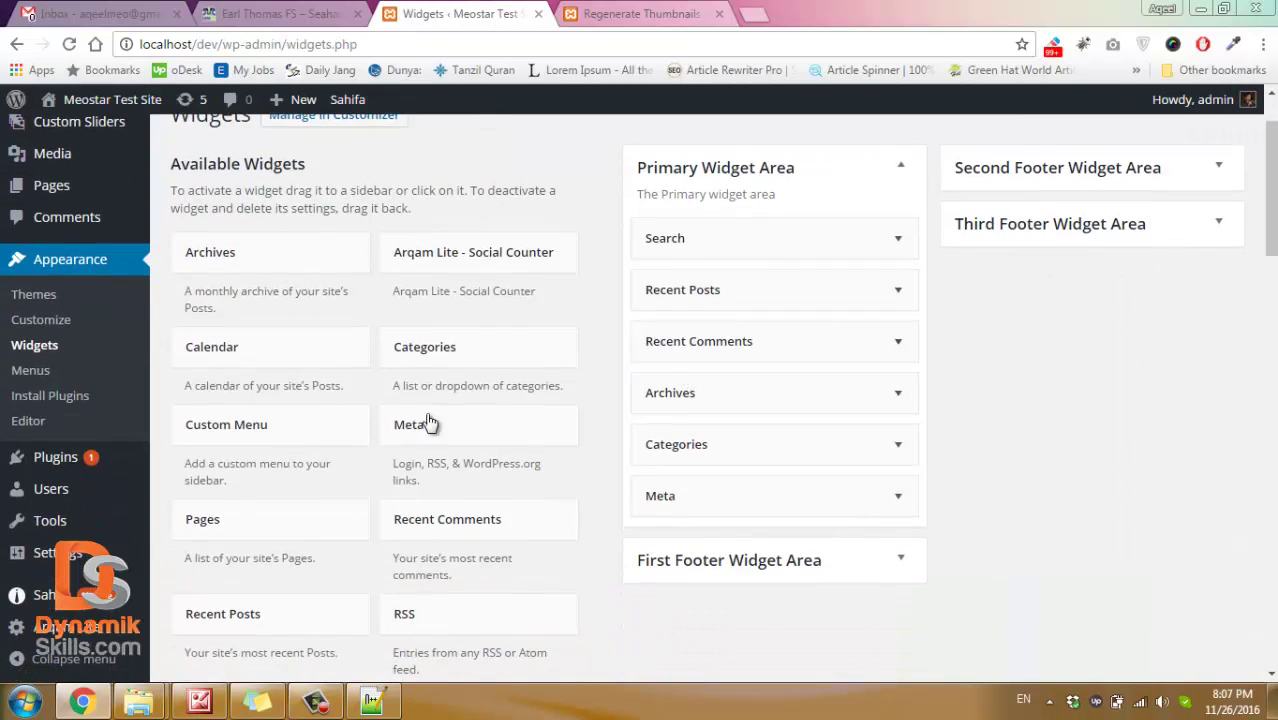
scroll(385, 455, down, 3)
scroll(385, 455, up, 2)
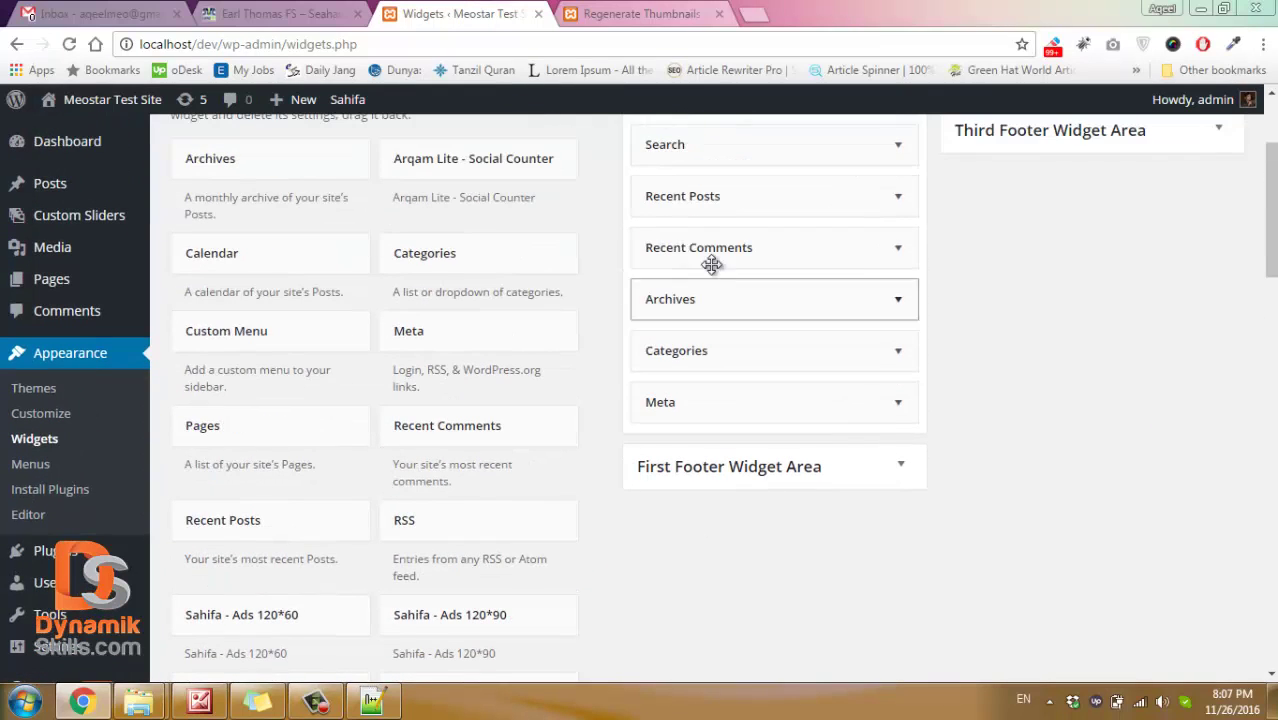
click(898, 197)
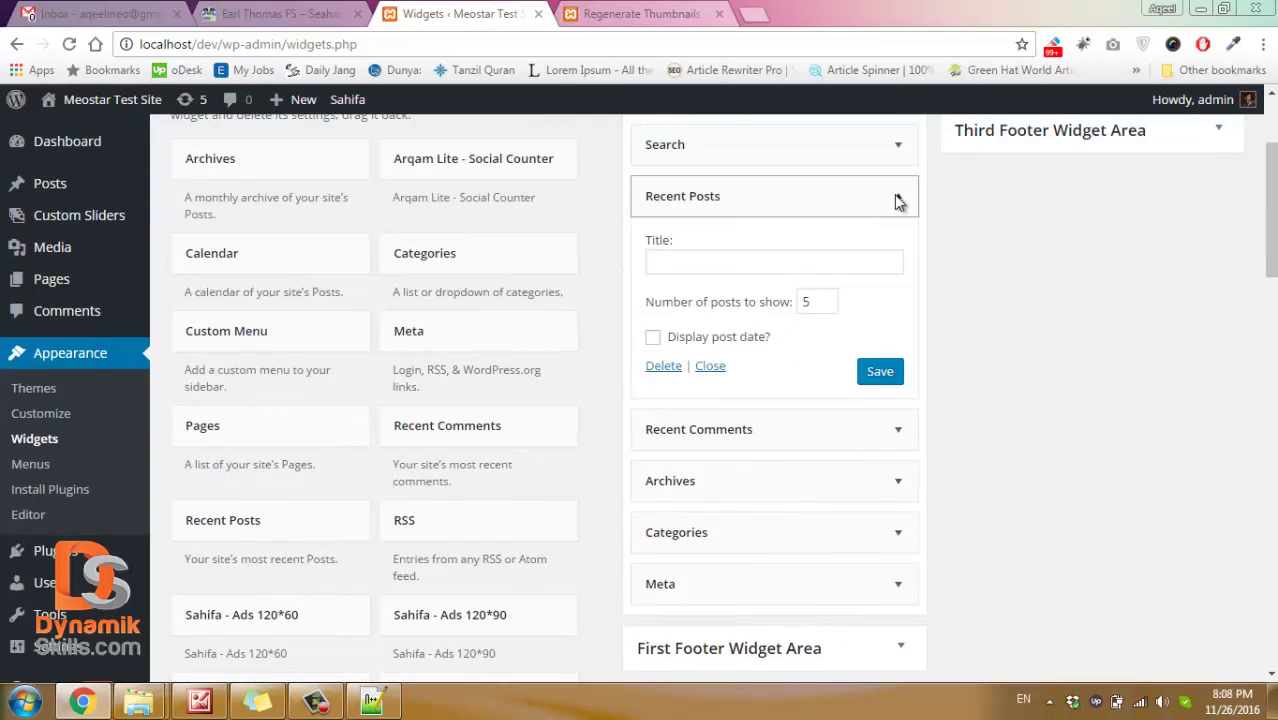
click(666, 368)
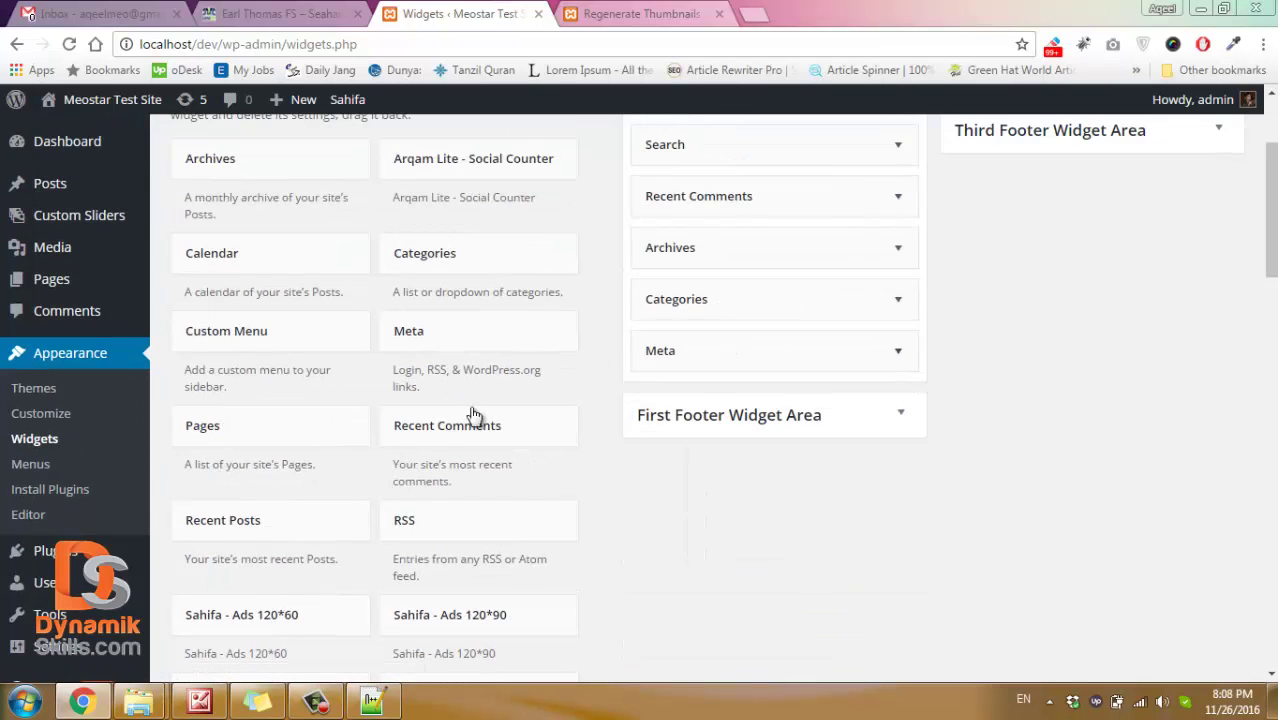
- Add a Sahifa - Posts list widget to the Primary Widget Area and save it
scroll(400, 445, down, 5)
scroll(297, 485, down, 1)
scroll(297, 485, down, 2)
scroll(297, 487, down, 2)
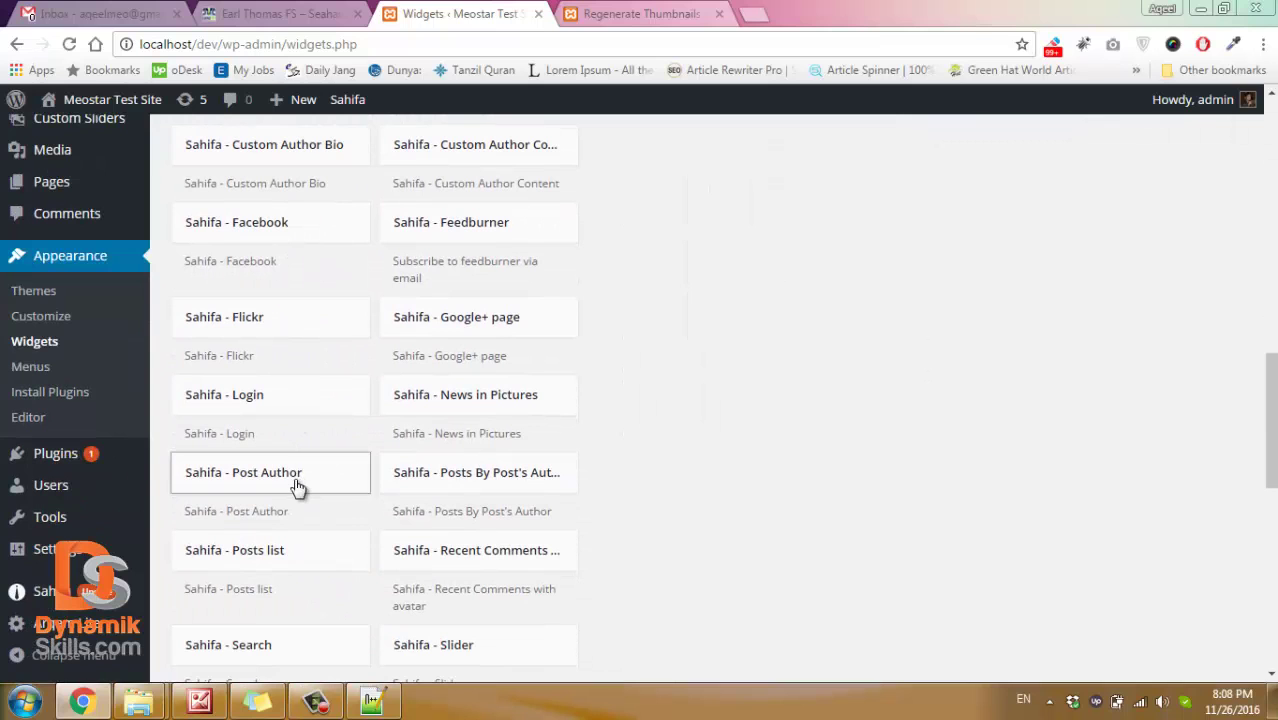
click(264, 560)
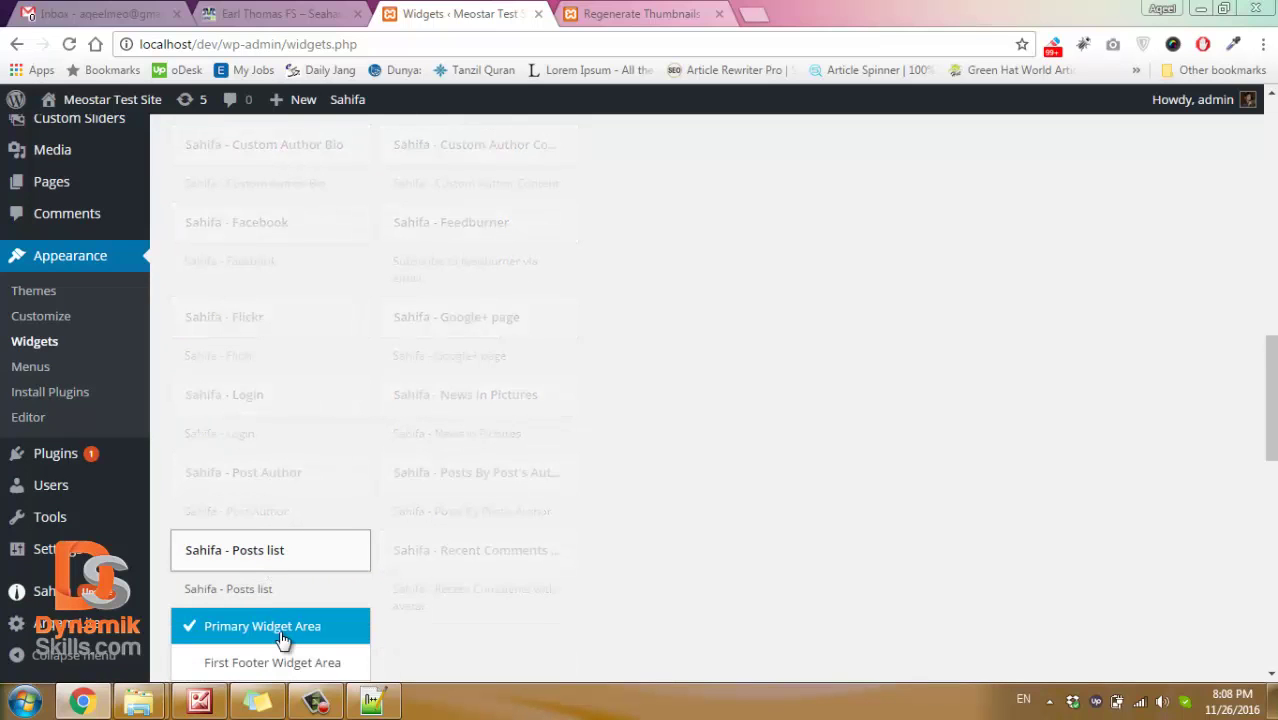
scroll(288, 635, down, 3)
click(332, 525)
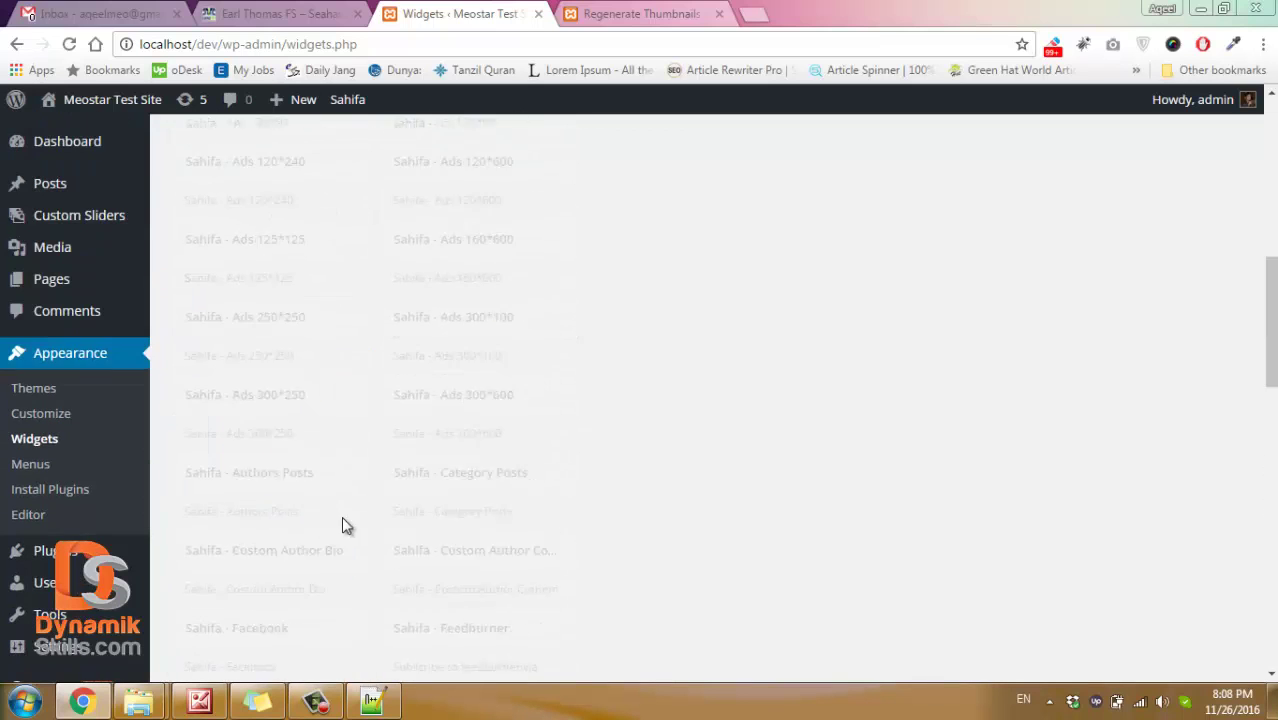
scroll(878, 310, down, 1)
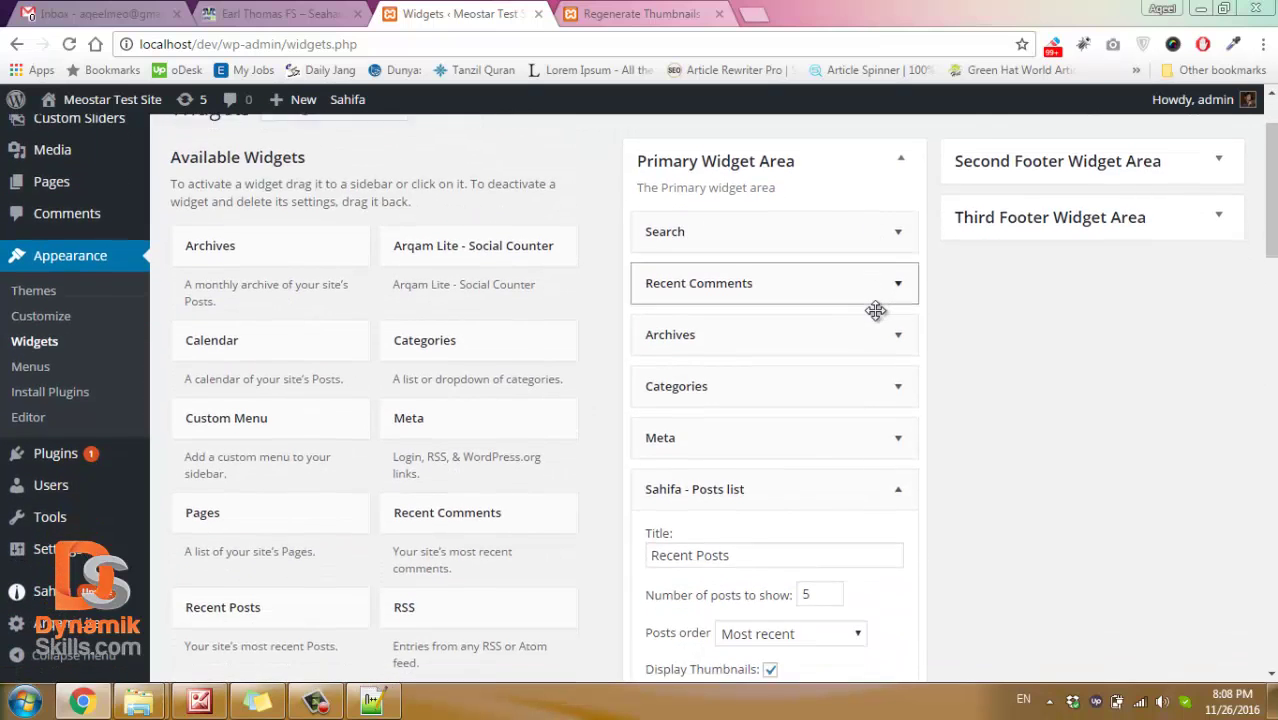
scroll(876, 310, down, 2)
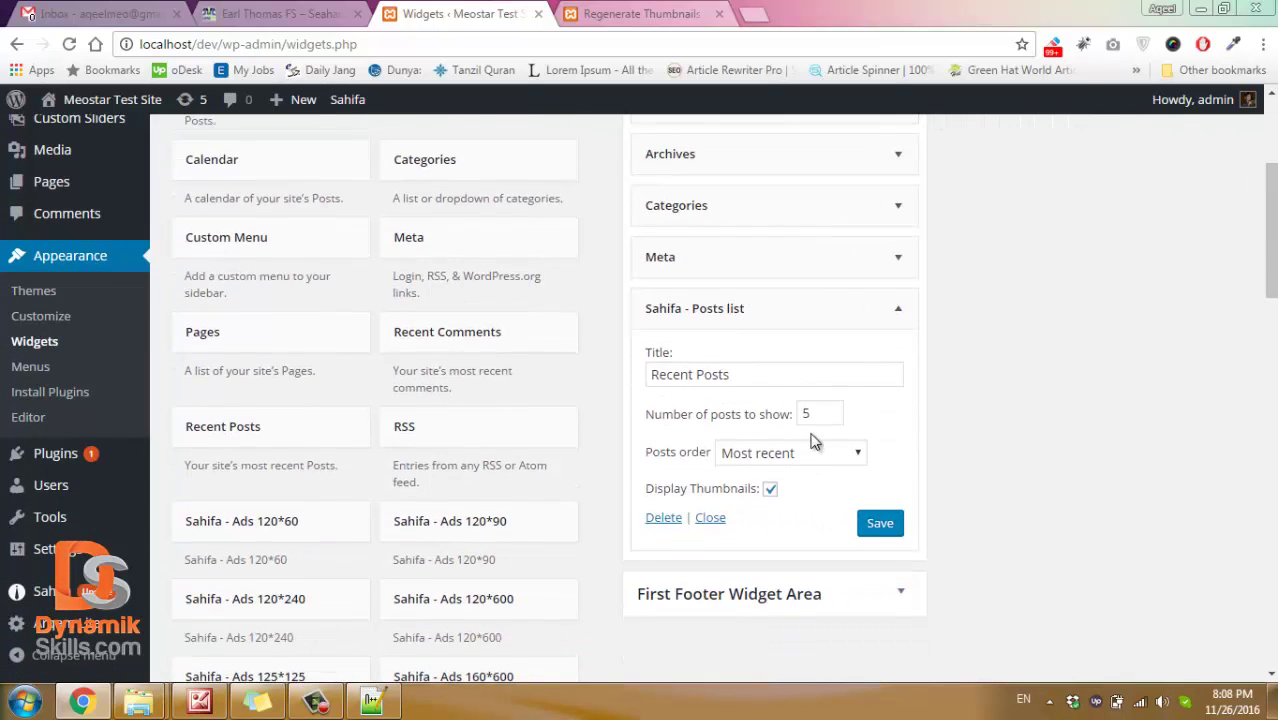
click(882, 525)
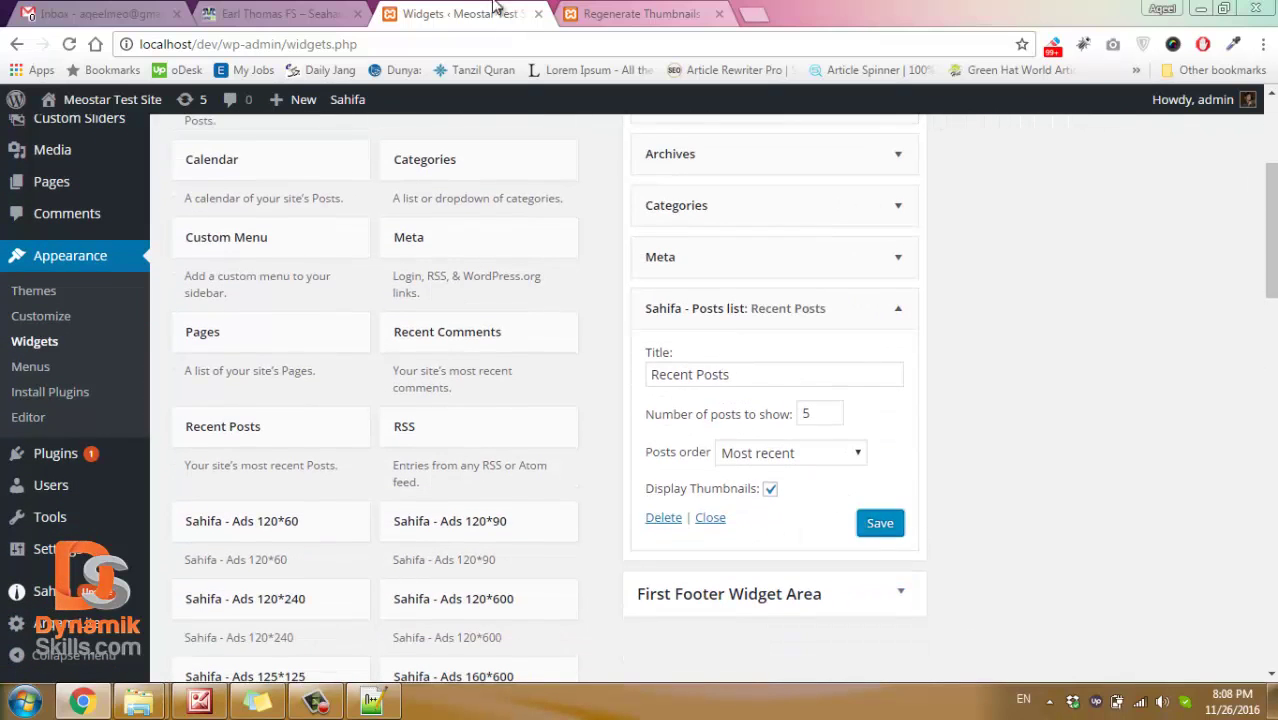
- Open the live site homepage in a new tab
click(628, 13)
click(490, 13)
right_click(78, 132)
click(130, 141)
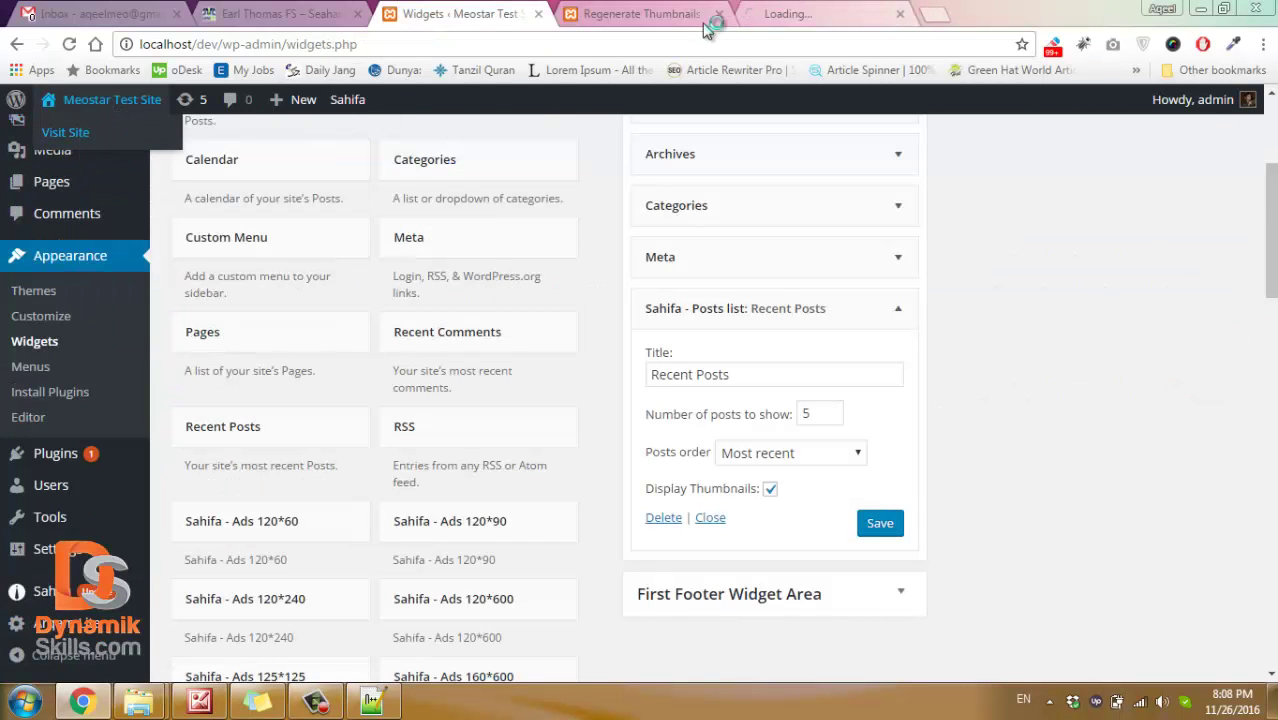
click(805, 13)
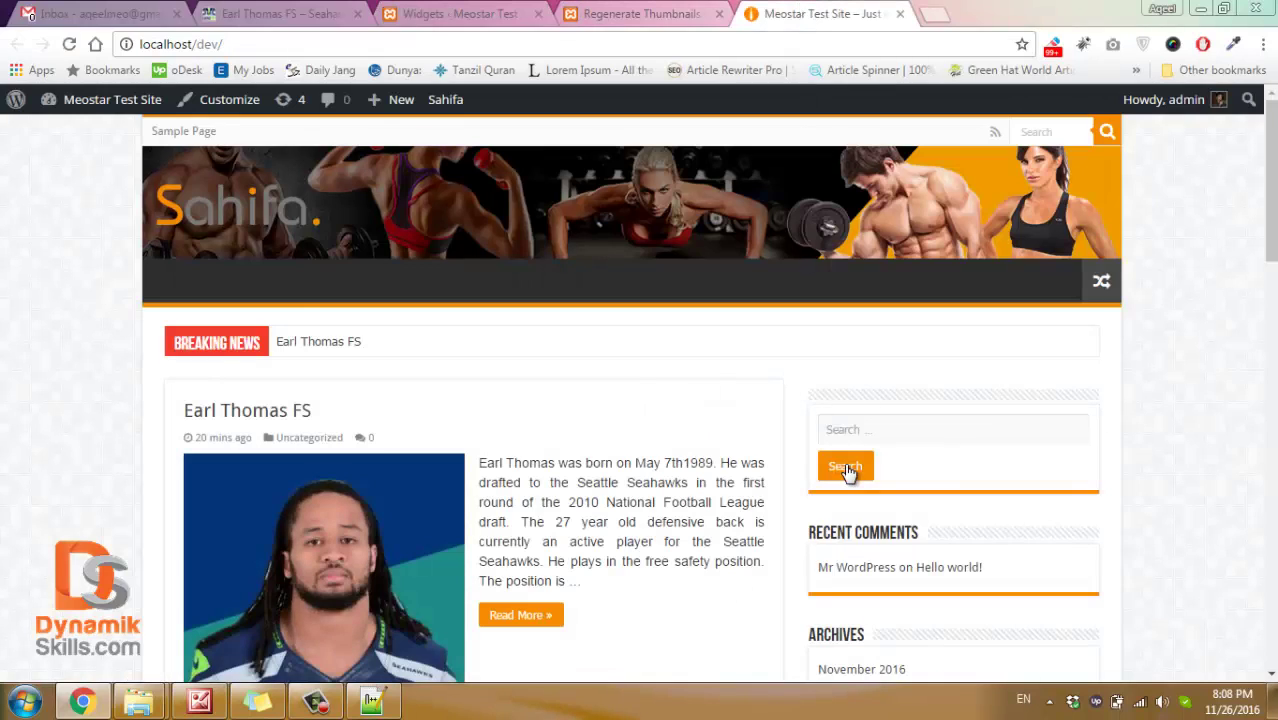
scroll(845, 470, down, 3)
scroll(845, 470, down, 5)
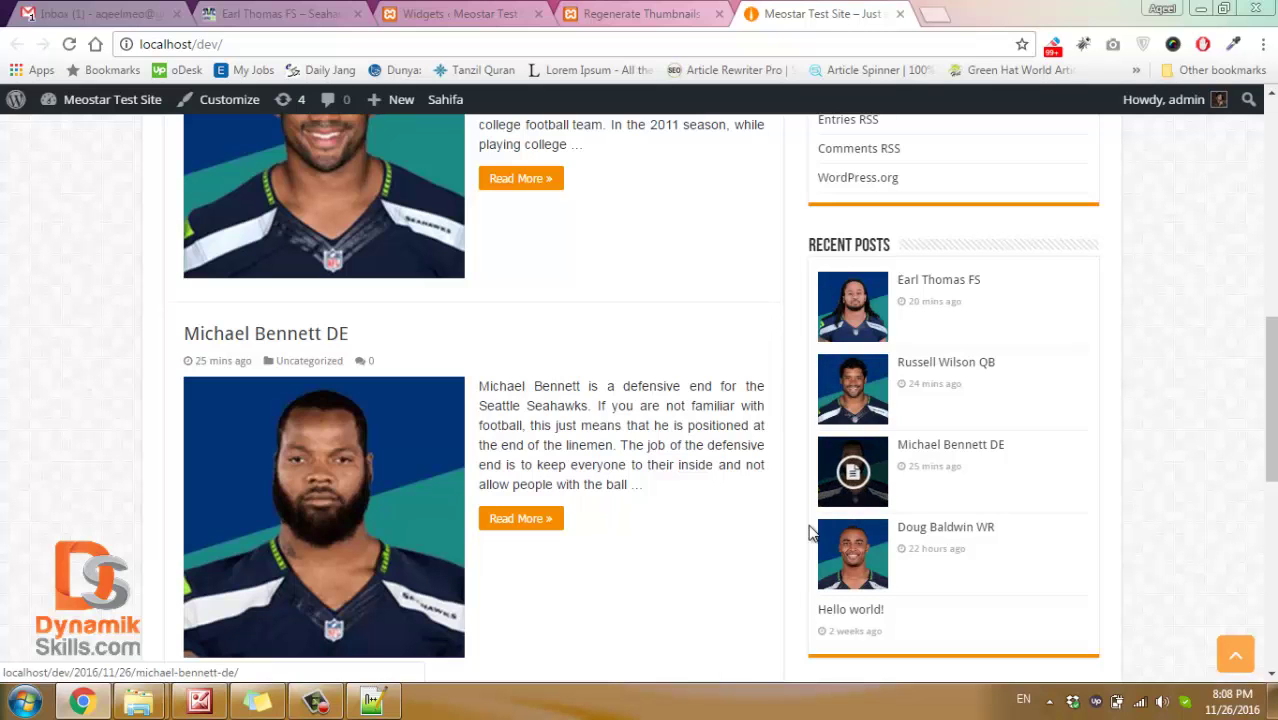
scroll(563, 430, up, 1)
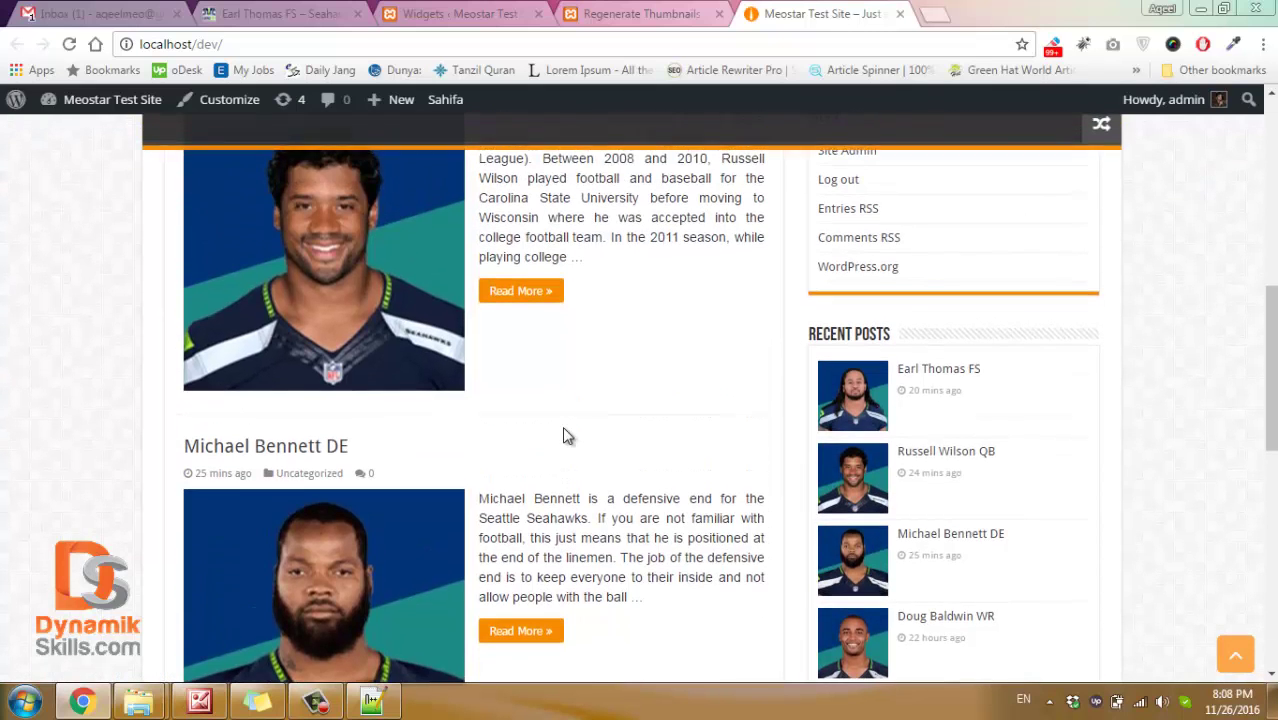
scroll(565, 434, up, 3)
scroll(565, 434, up, 5)
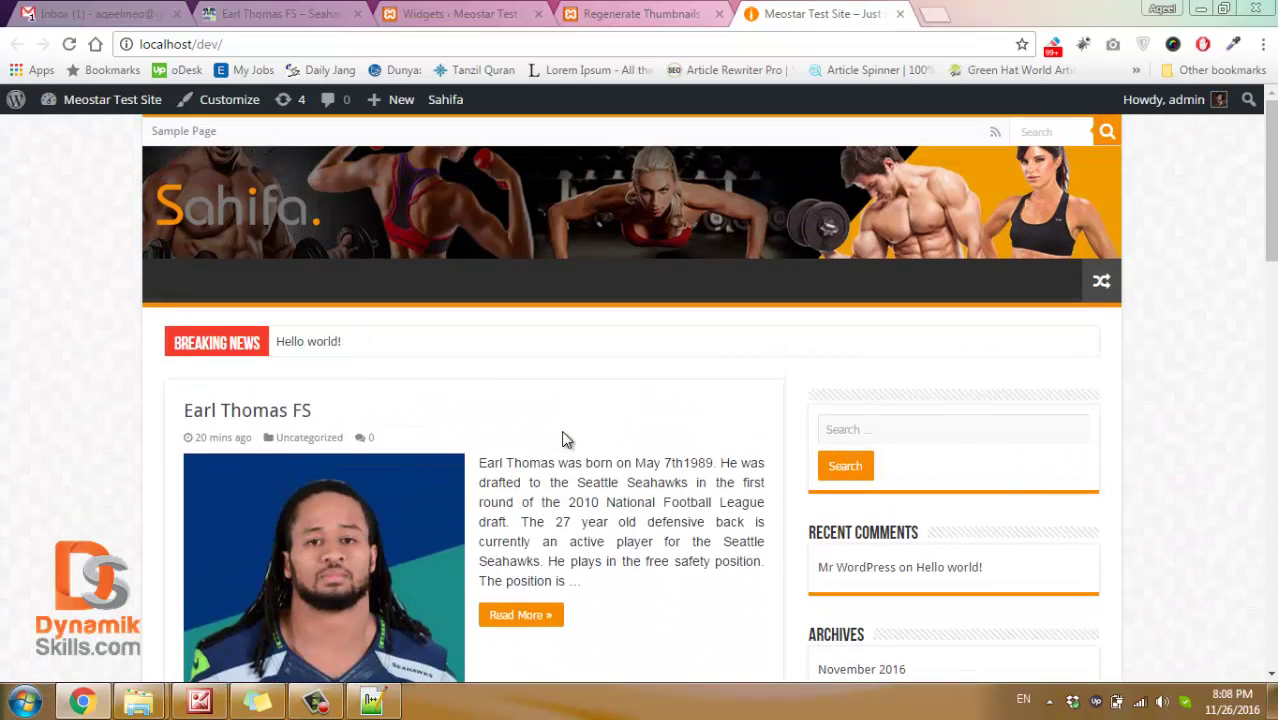